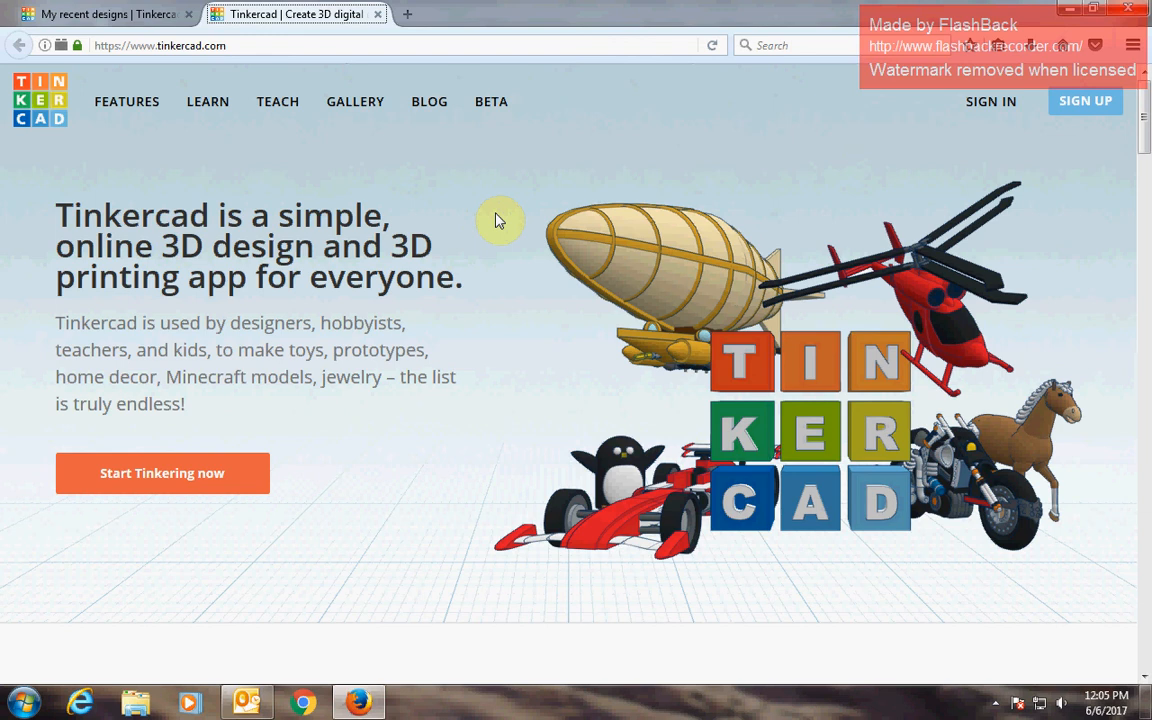
Close the extra Tinkercad home page and create a new design from the recent designs page
click(380, 15)
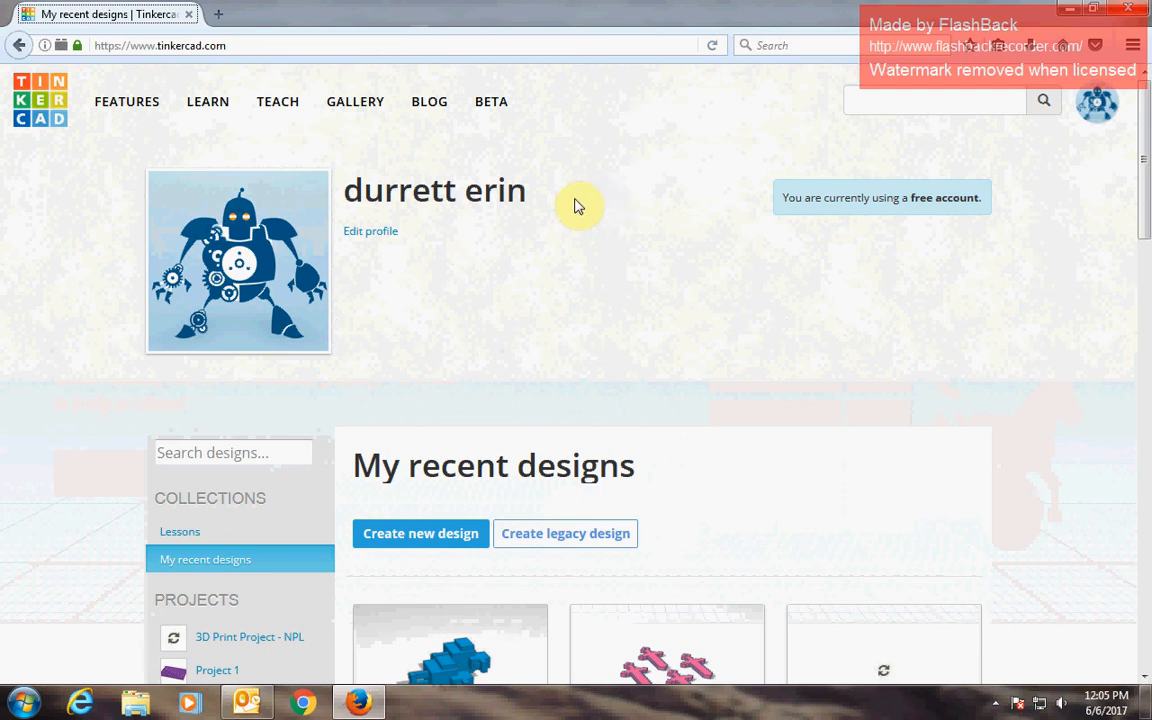
scroll(612, 230, down, 2)
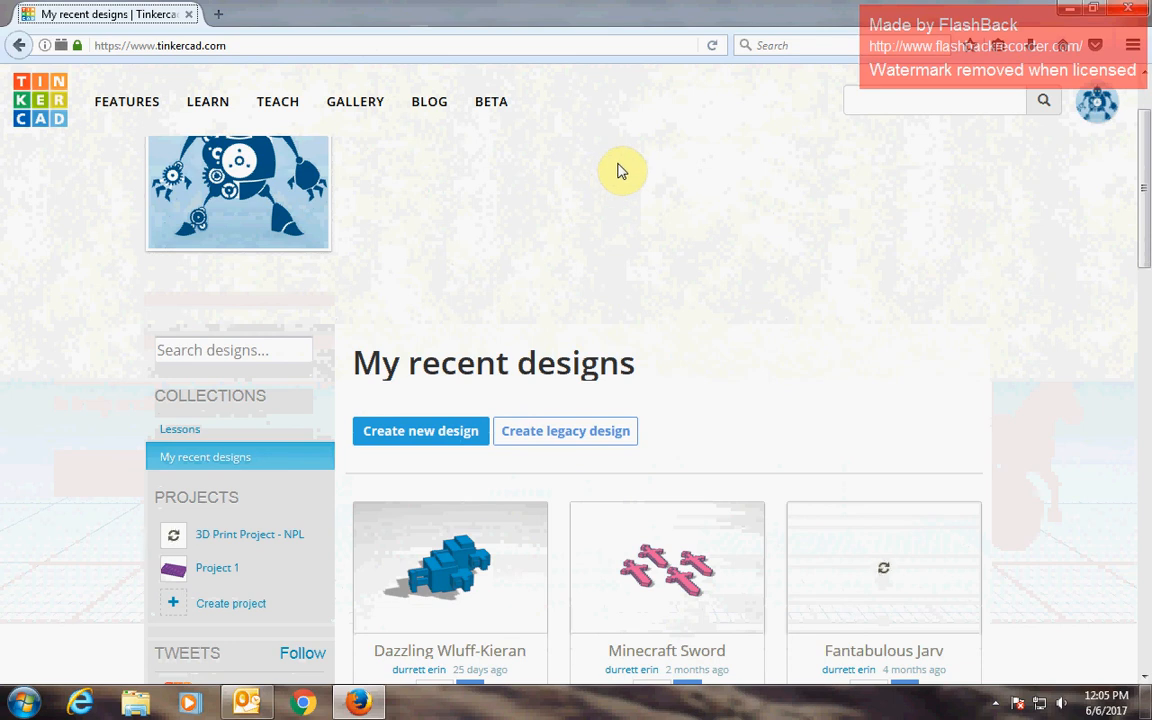
scroll(635, 175, down, 2)
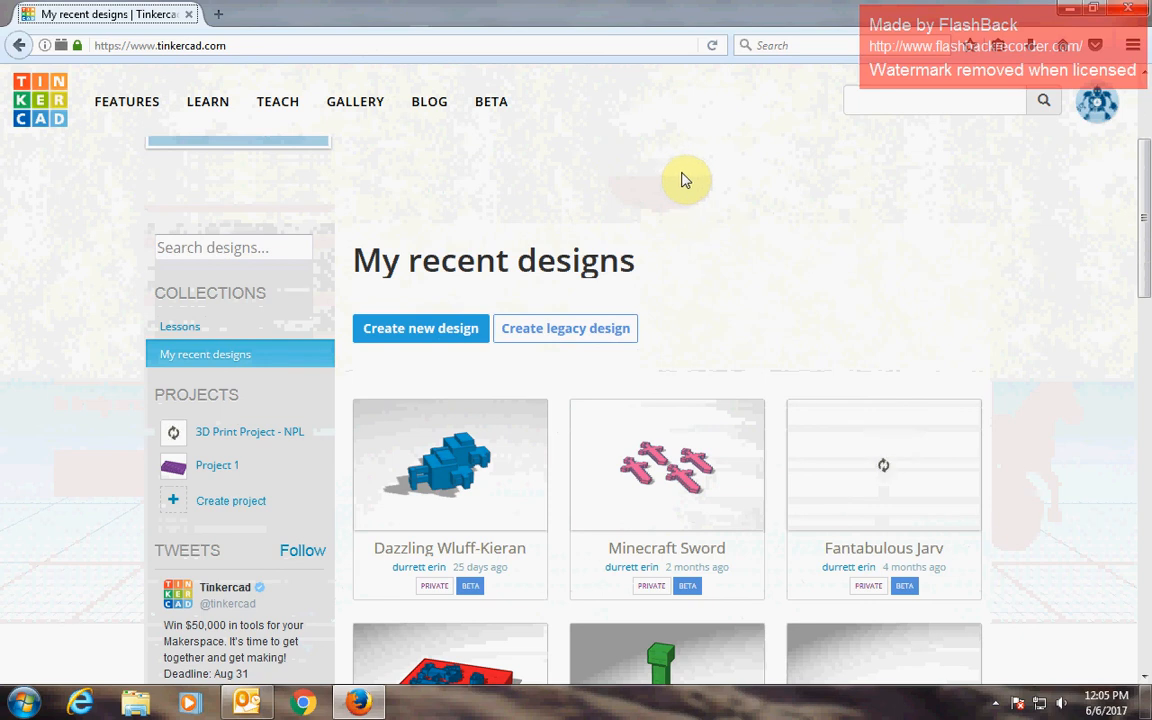
mouse_move(491, 484)
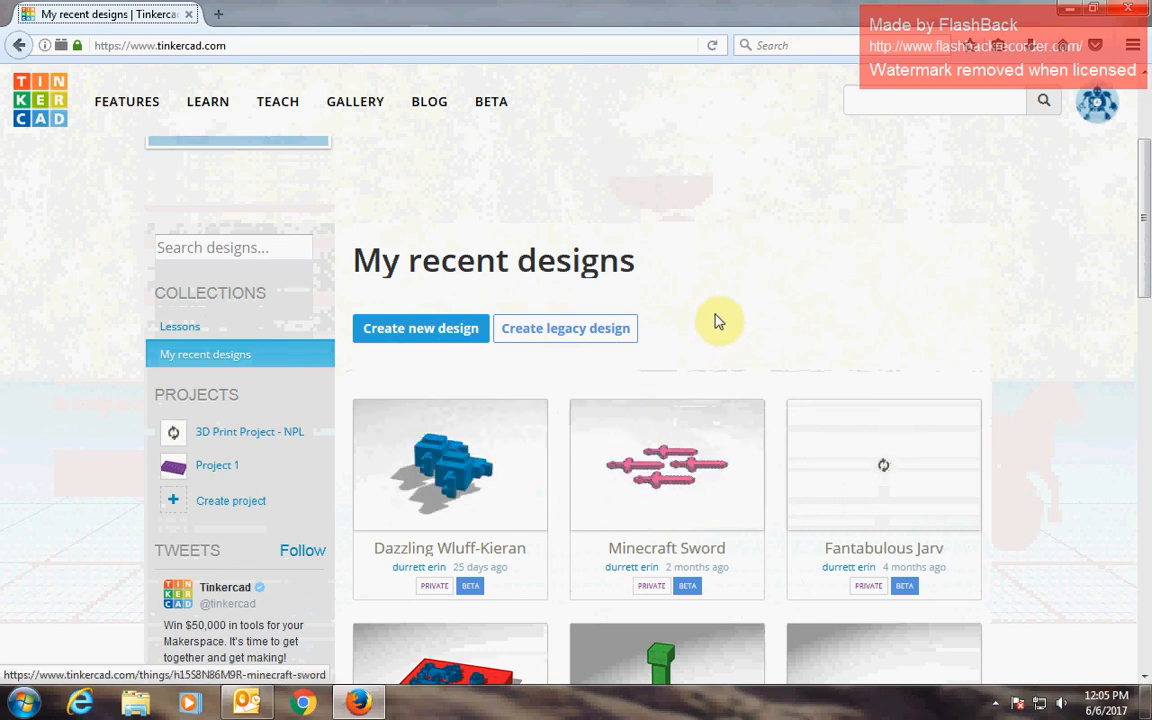
scroll(727, 313, up, 1)
scroll(727, 313, up, 2)
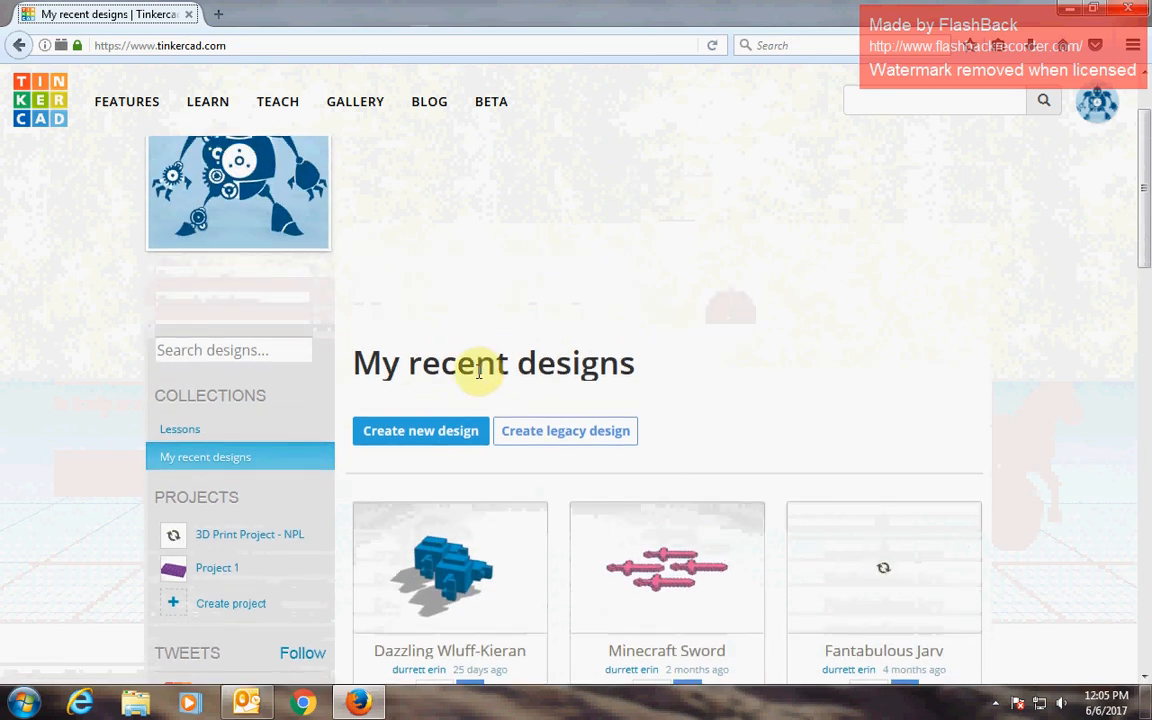
click(396, 437)
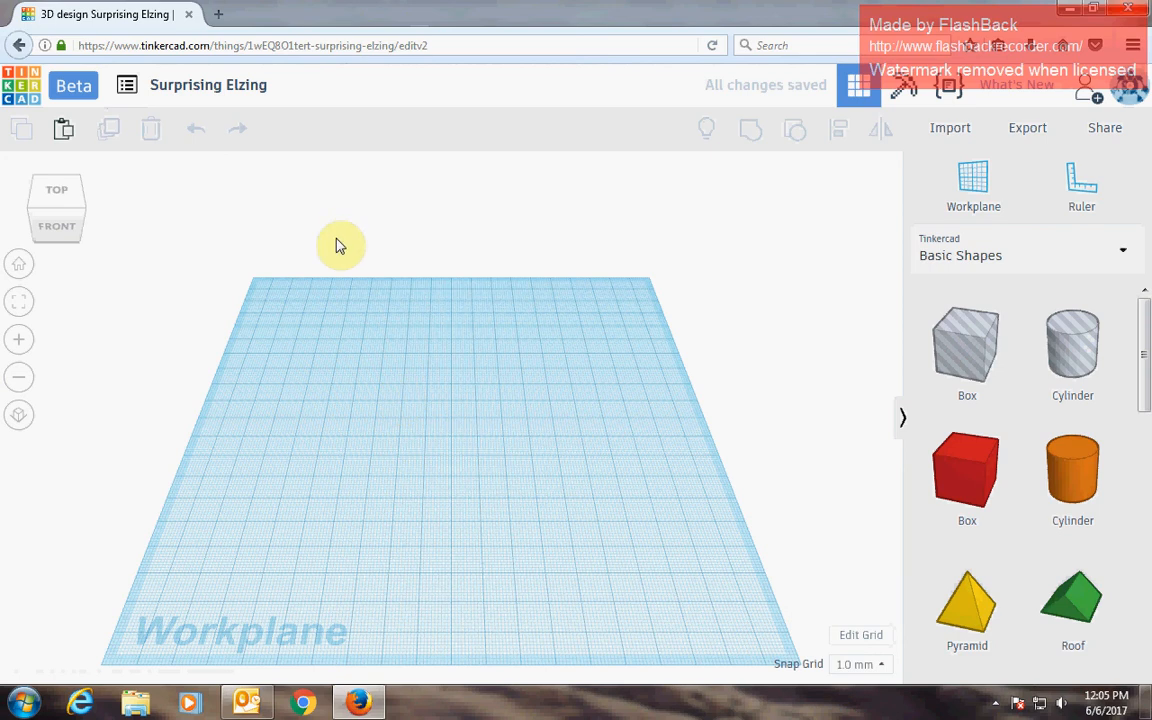
Search Google Images for "creeper" in a new browser tab as reference, and return to the Tinkercad design
click(218, 16)
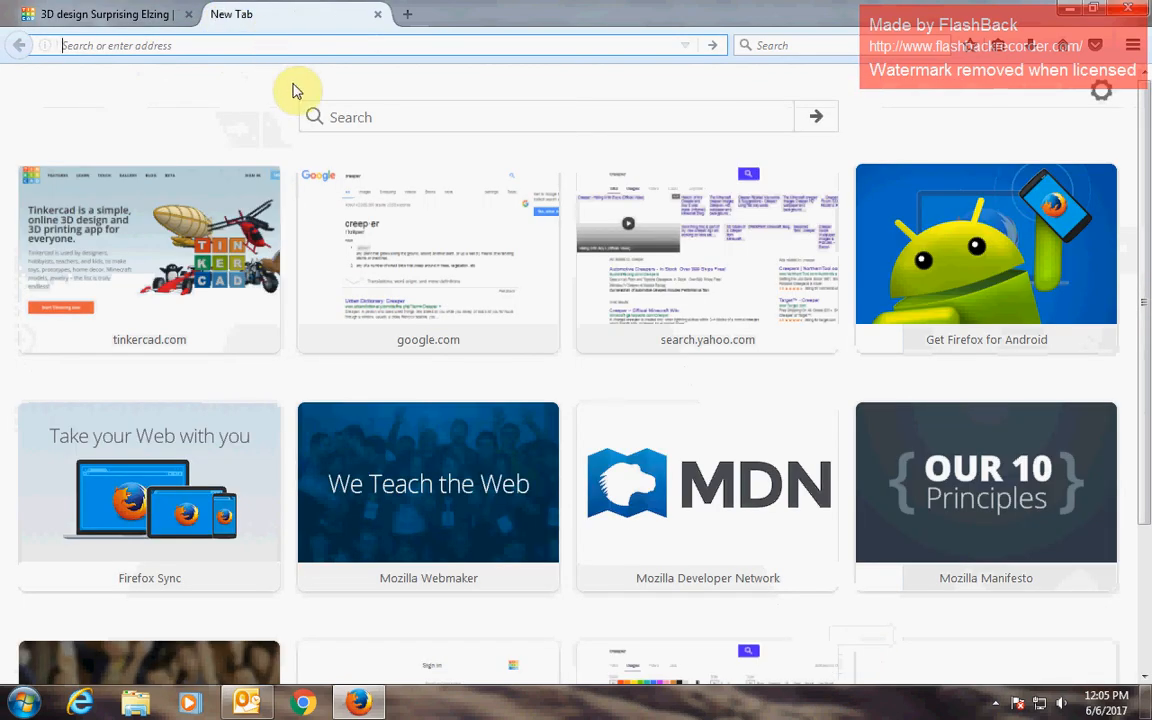
text(creeper)
key(Return)
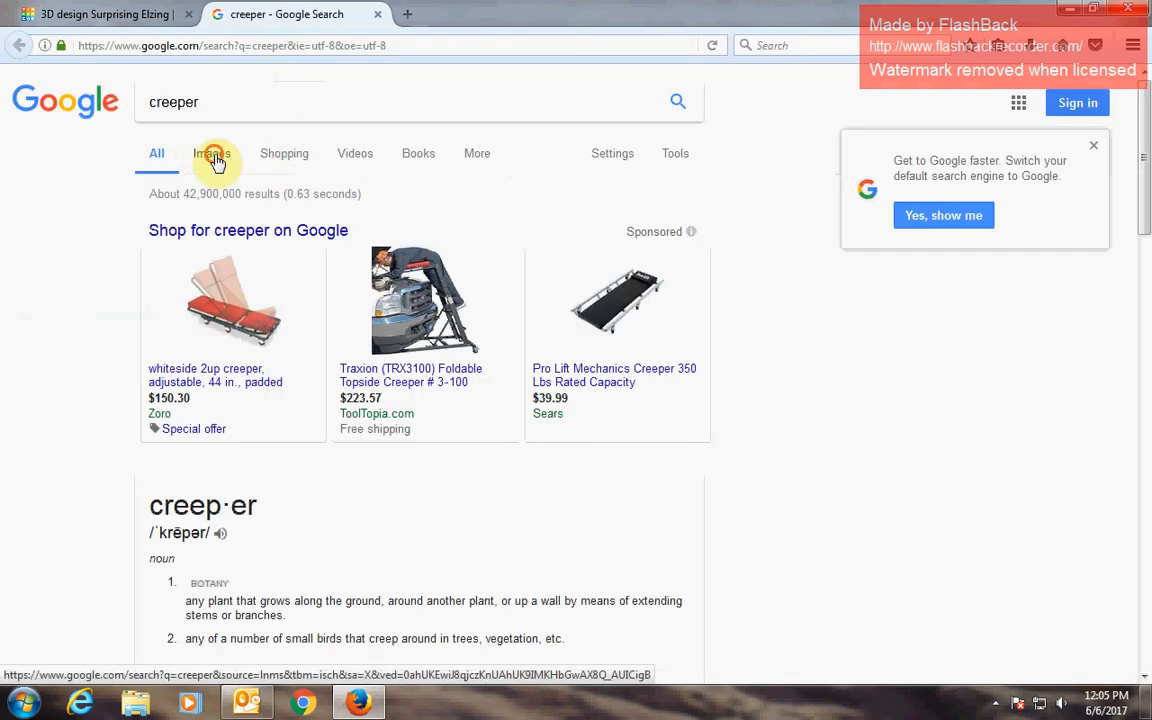
click(213, 158)
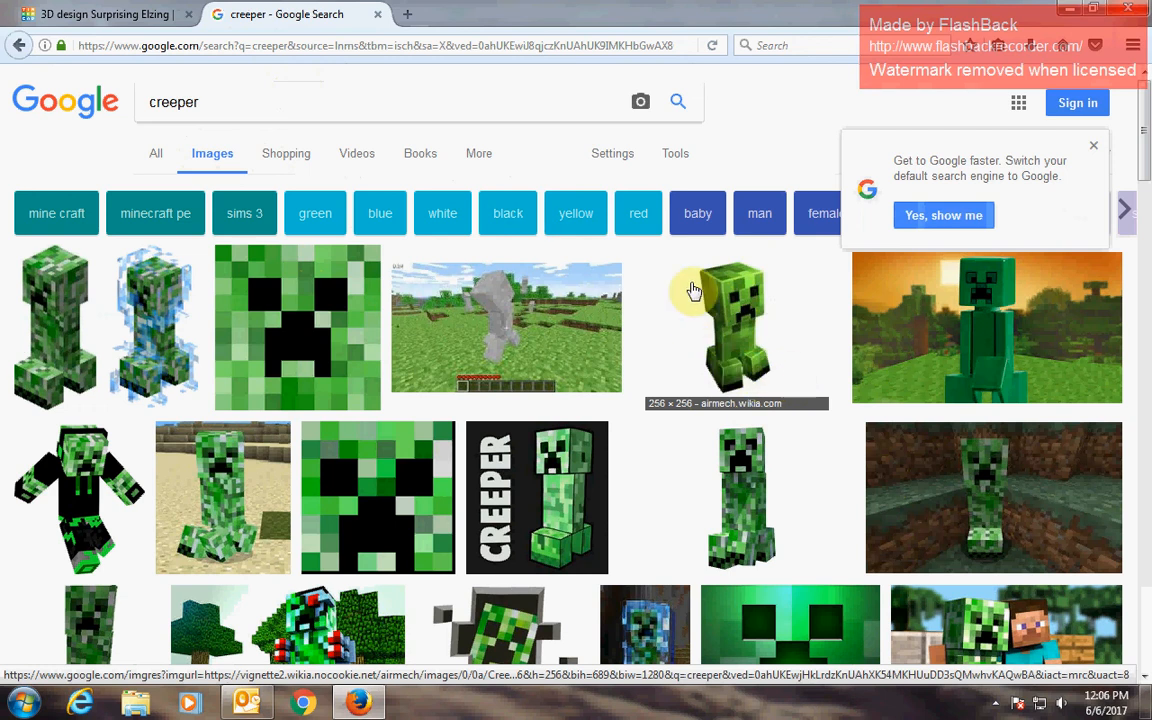
click(110, 15)
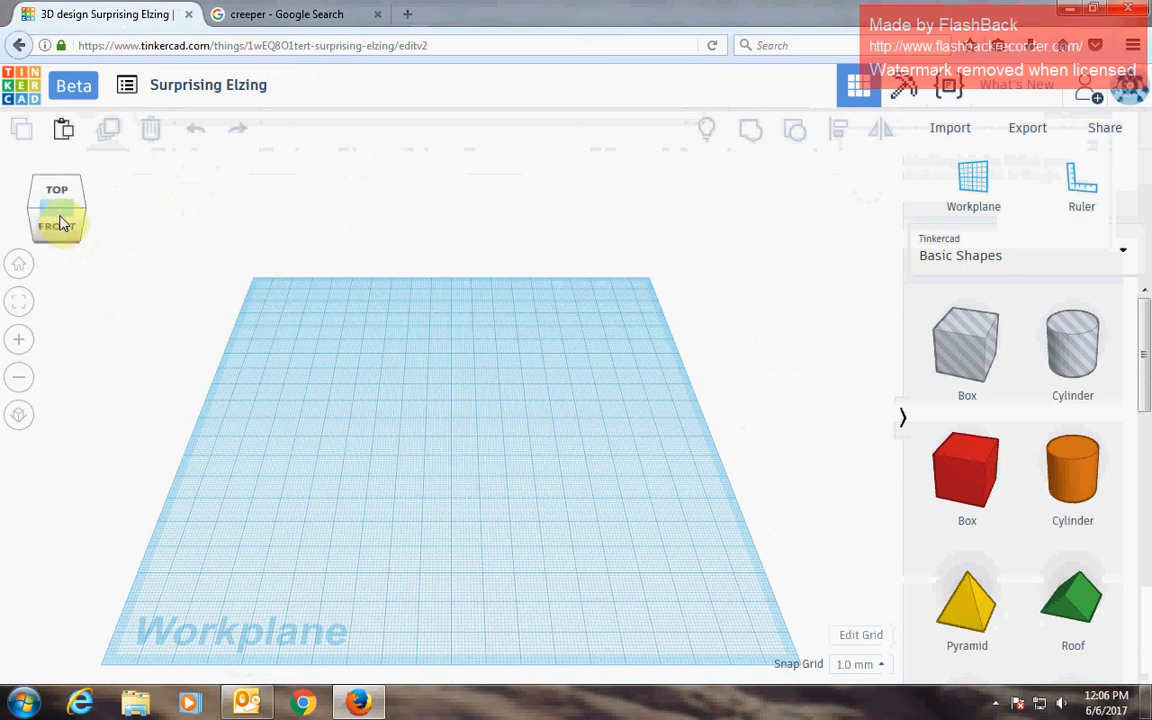
mouse_move(69, 224)
mouse_down()
mouse_move(28, 206)
mouse_move(64, 224)
mouse_move(72, 213)
mouse_move(64, 224)
mouse_move(60, 214)
mouse_up()
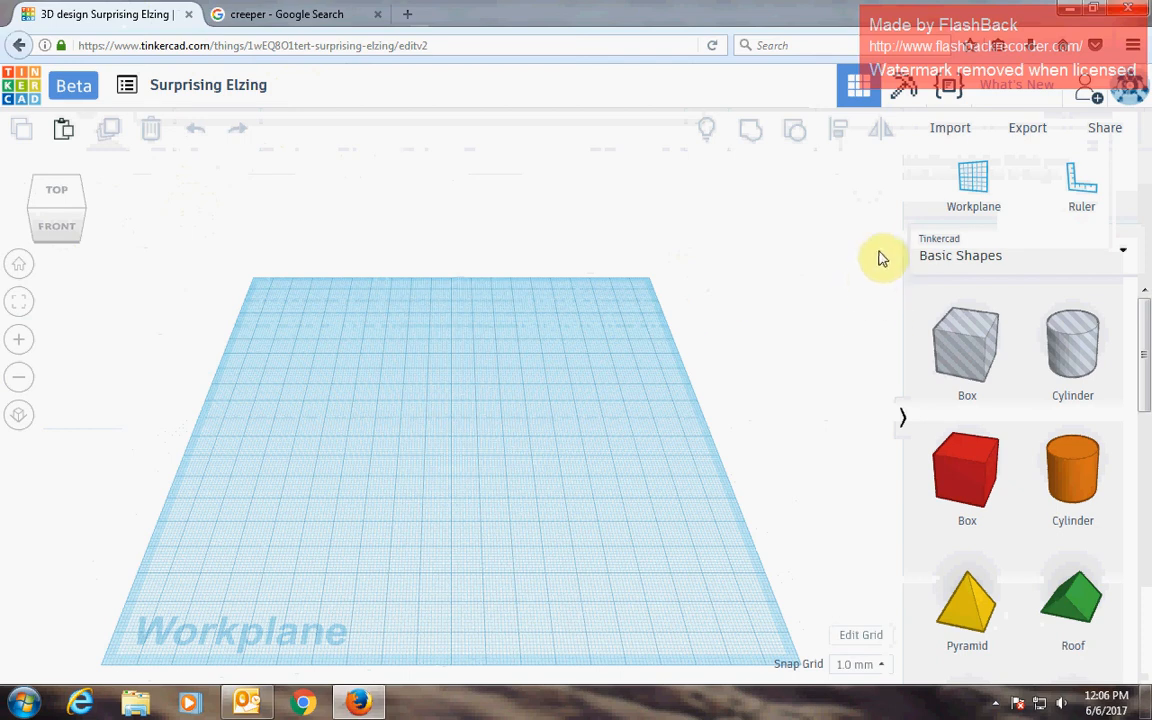
click(1123, 256)
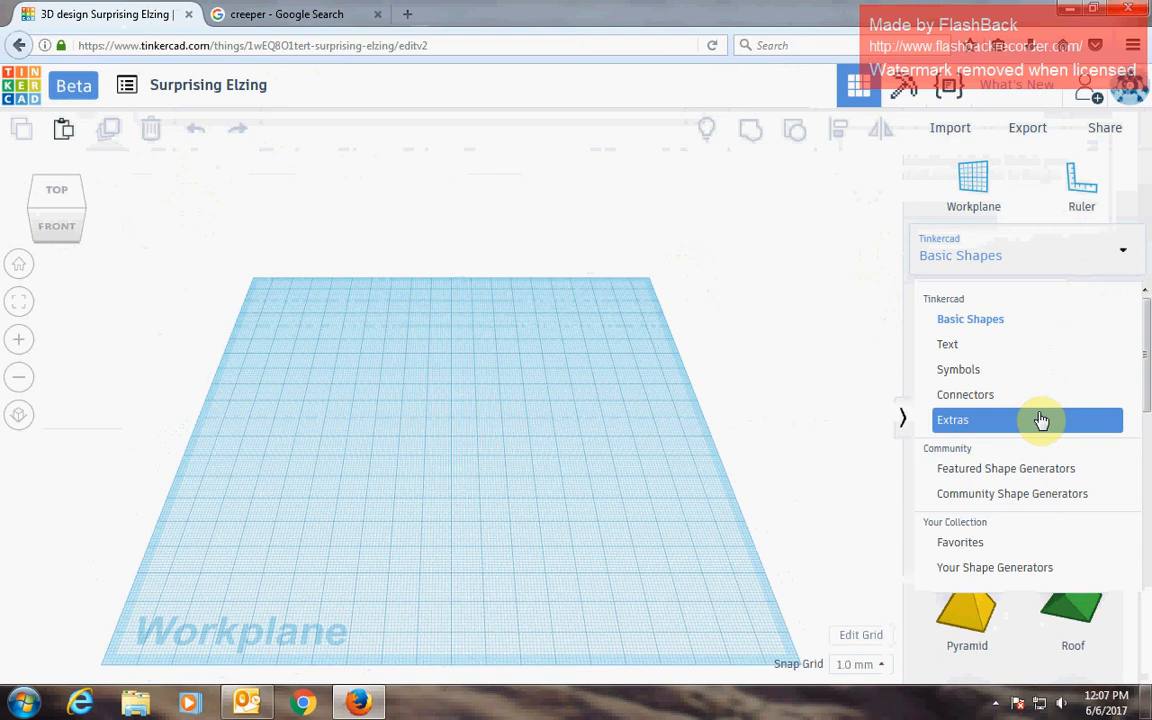
click(1090, 251)
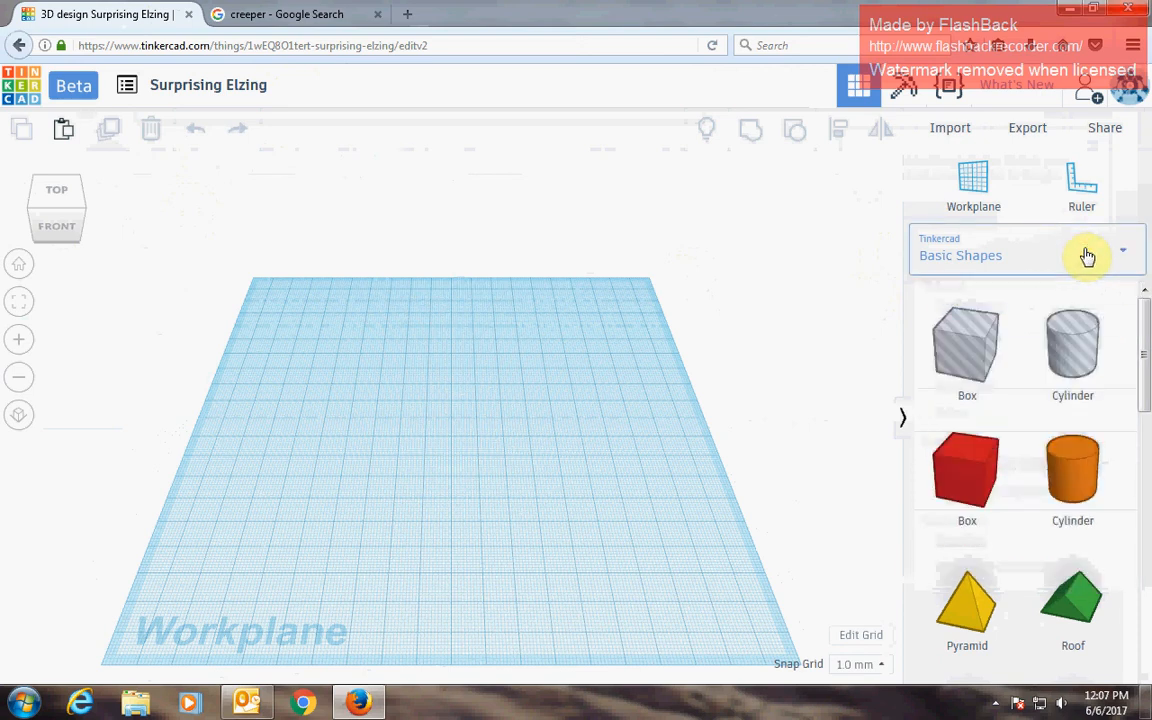
Place a solid box near the middle of the workplane and colour it green
click(977, 485)
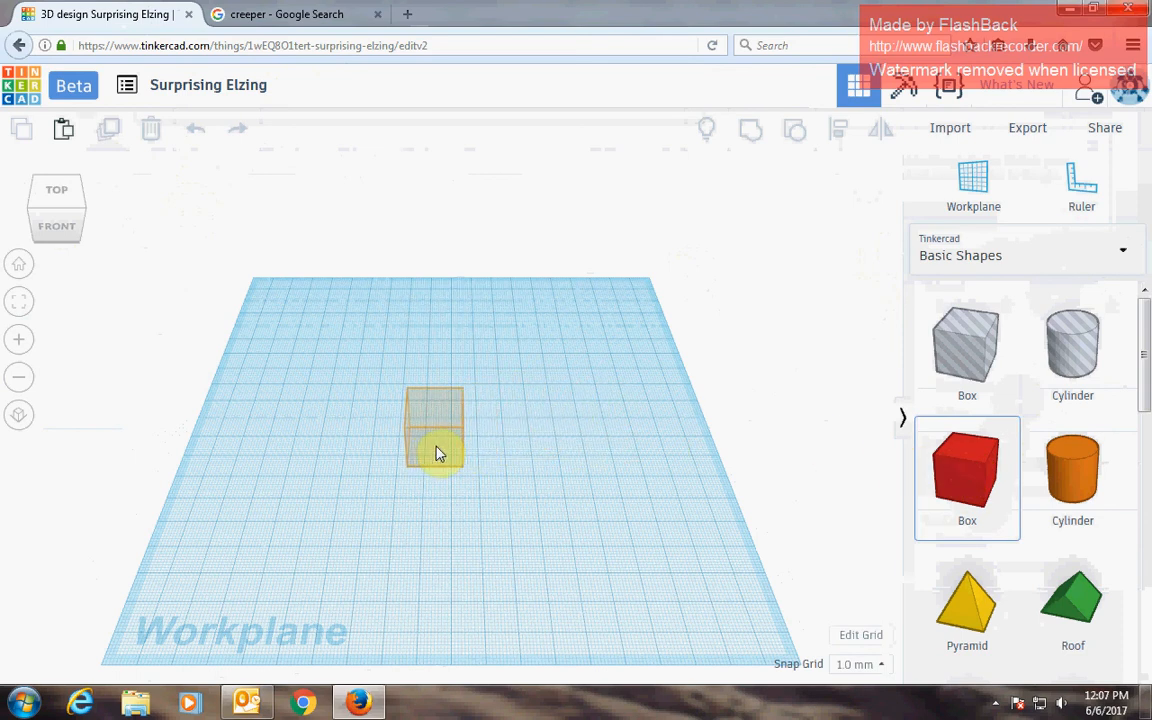
click(437, 452)
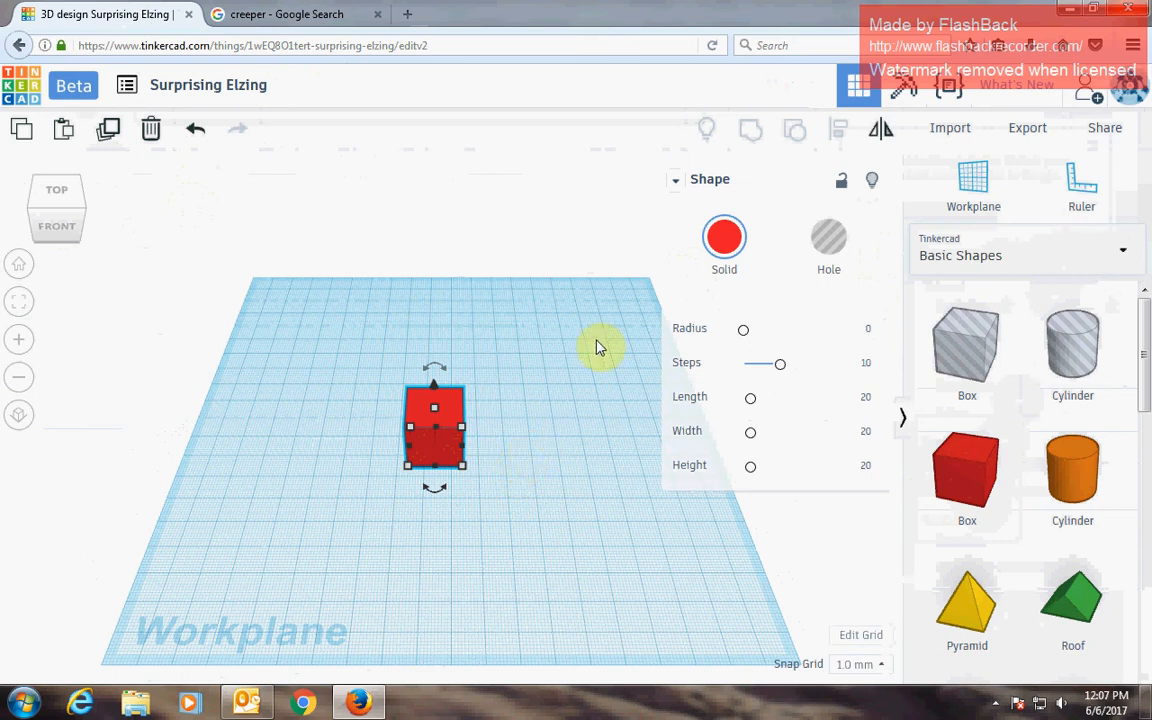
click(725, 241)
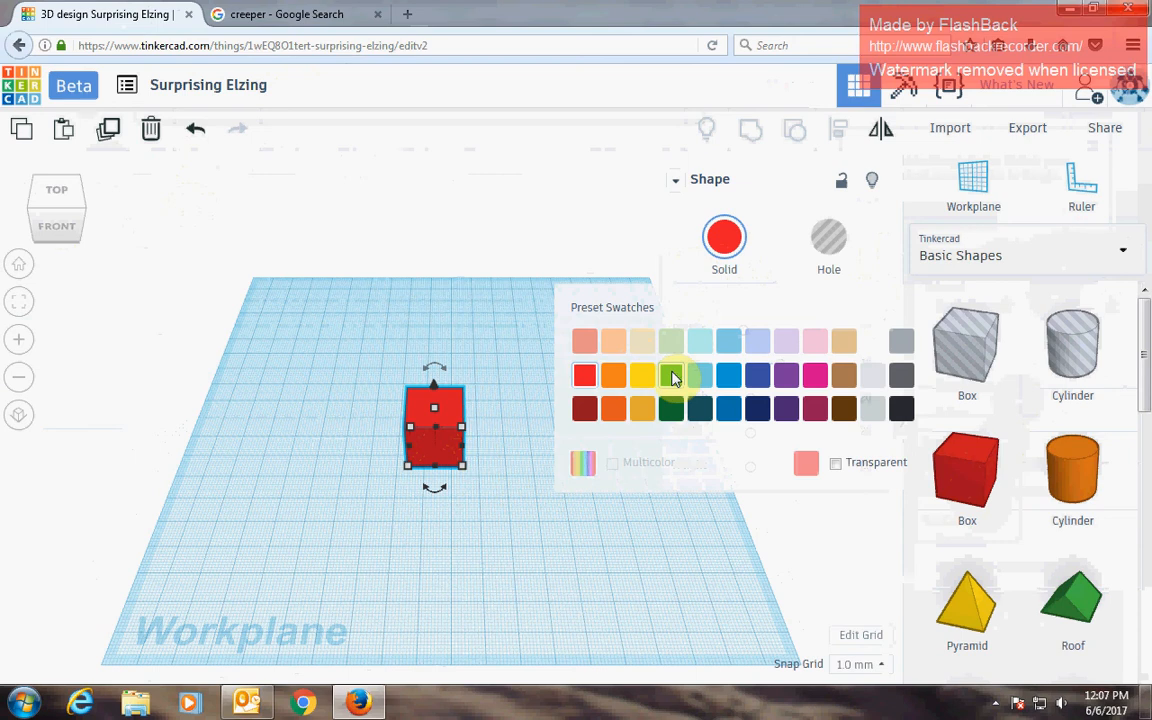
click(672, 377)
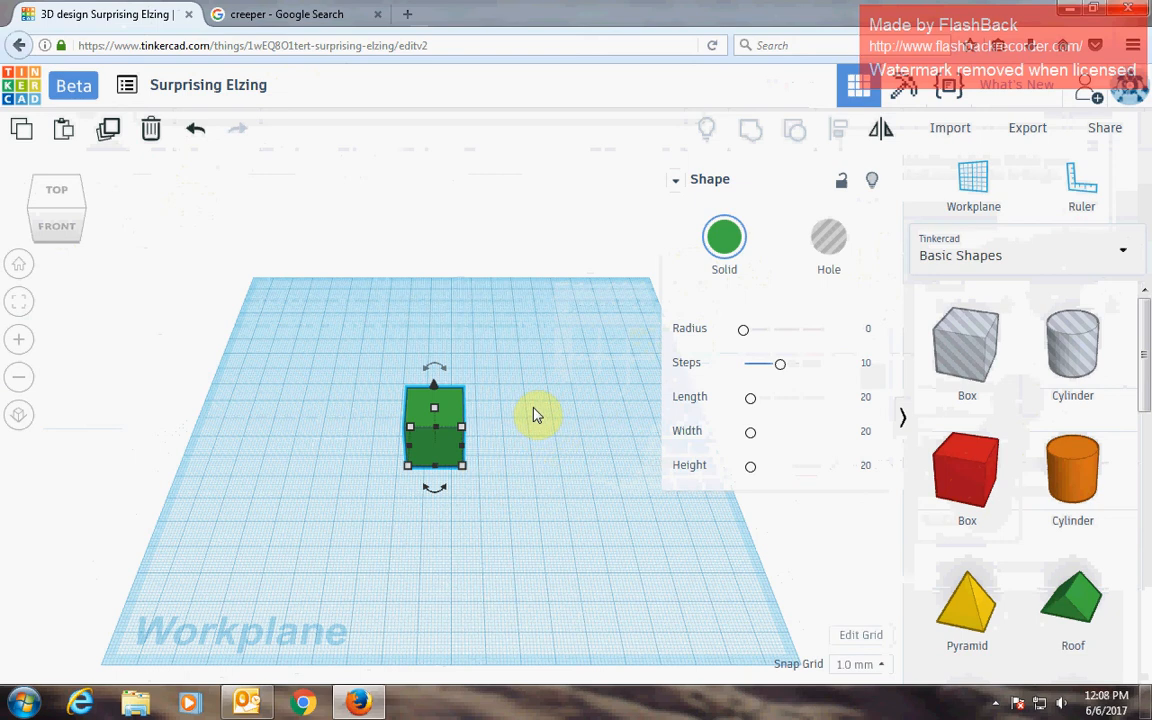
Paste a copy of the green box and move it sideways, leaving a gap beside the original
key(ctrl+v)
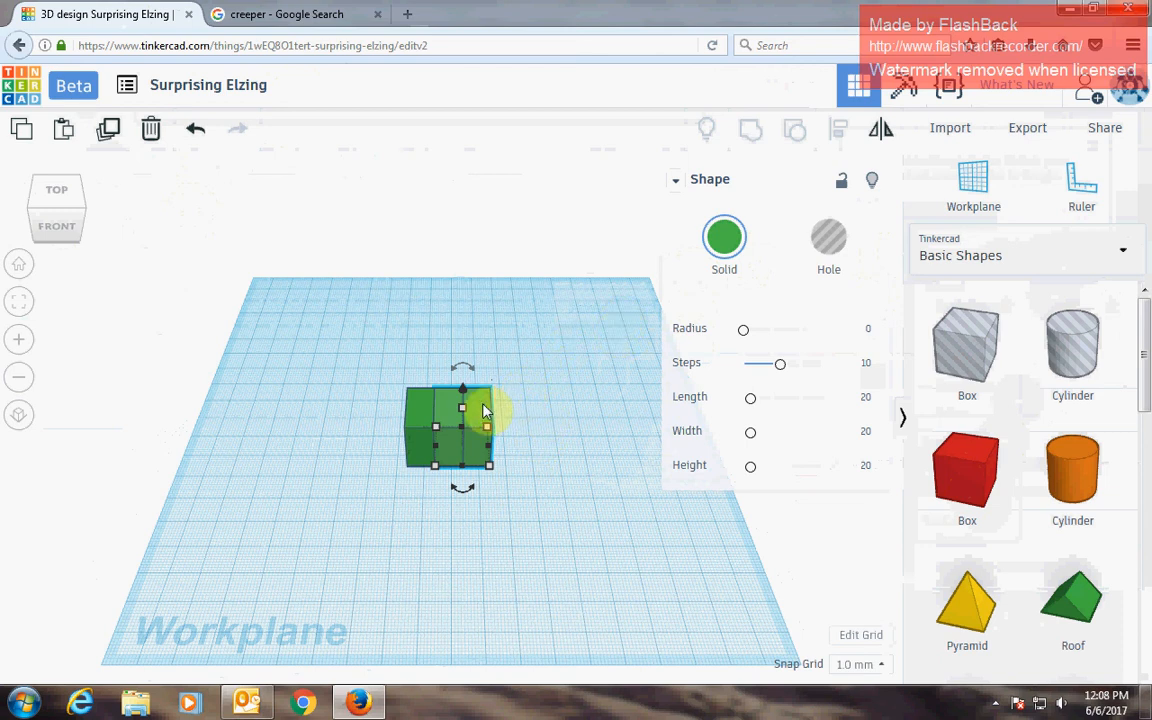
alt+drag(484, 410, 548, 412)
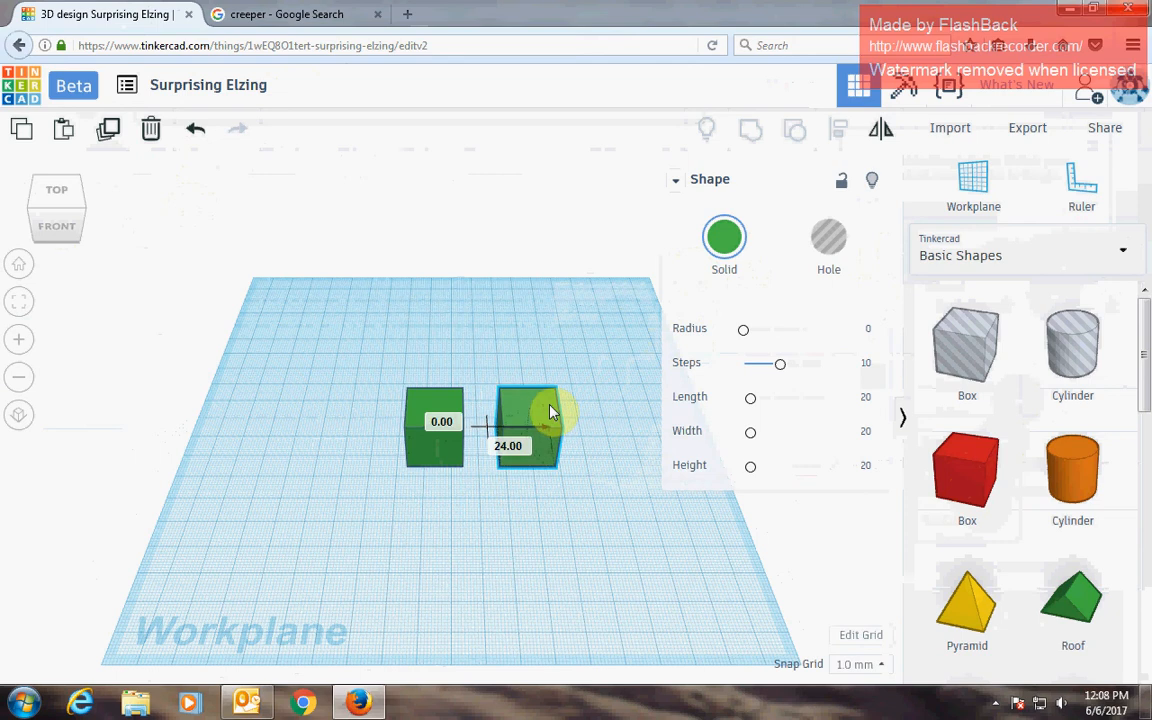
drag(550, 405, 551, 412)
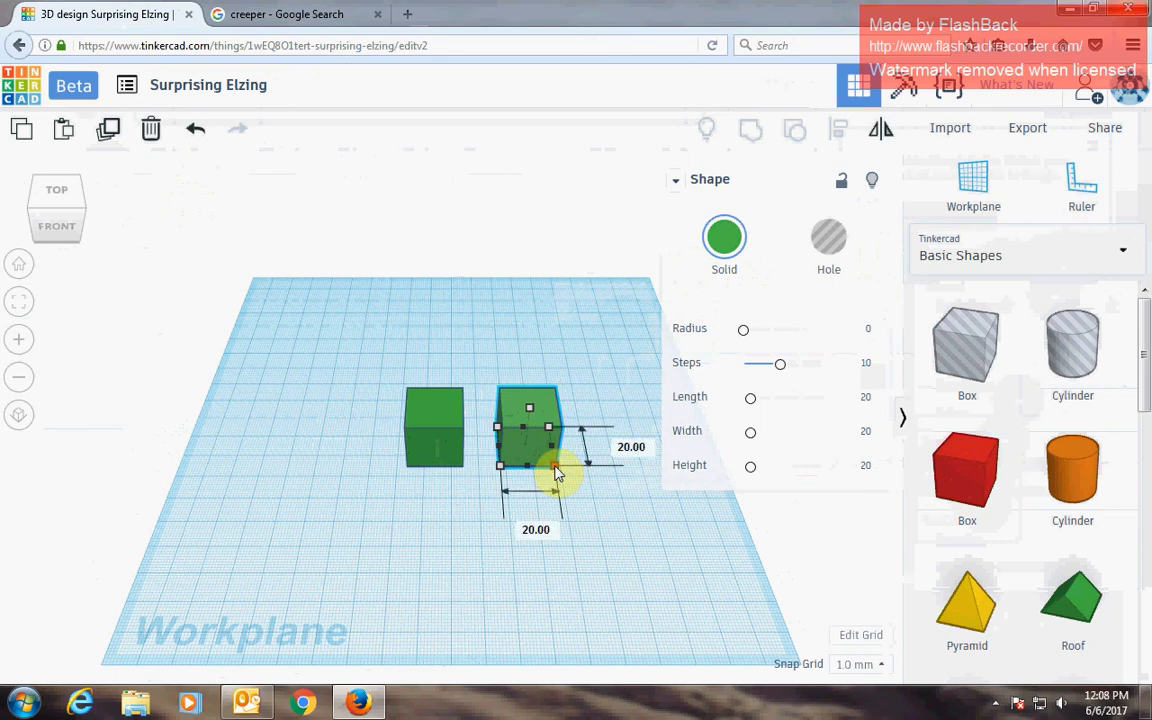
Enlarge the bases of both green boxes to 23 by 23 mm, keeping the gap between them
drag(557, 474, 563, 481)
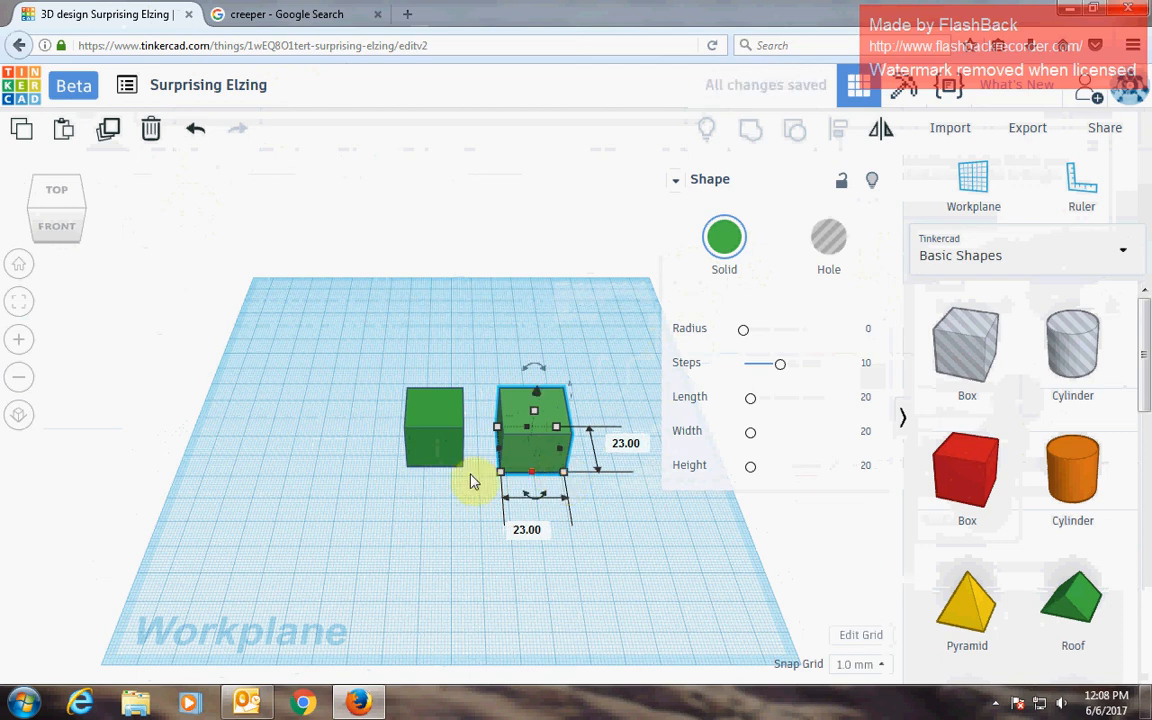
click(412, 467)
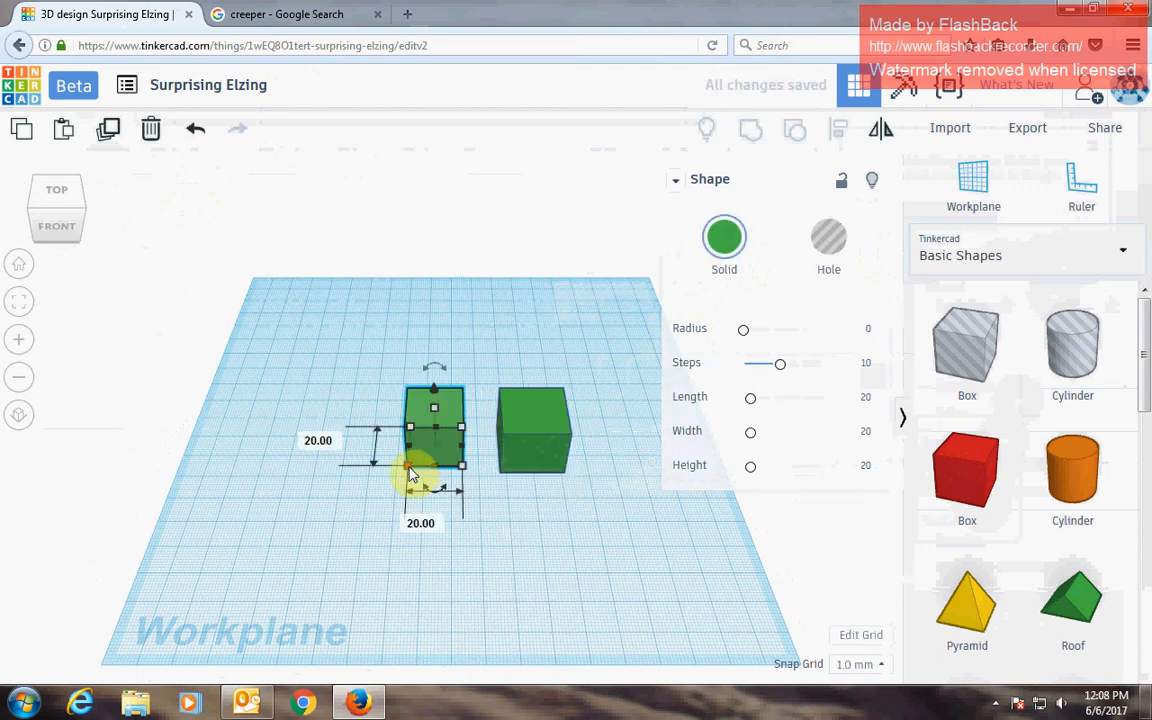
drag(411, 470, 404, 478)
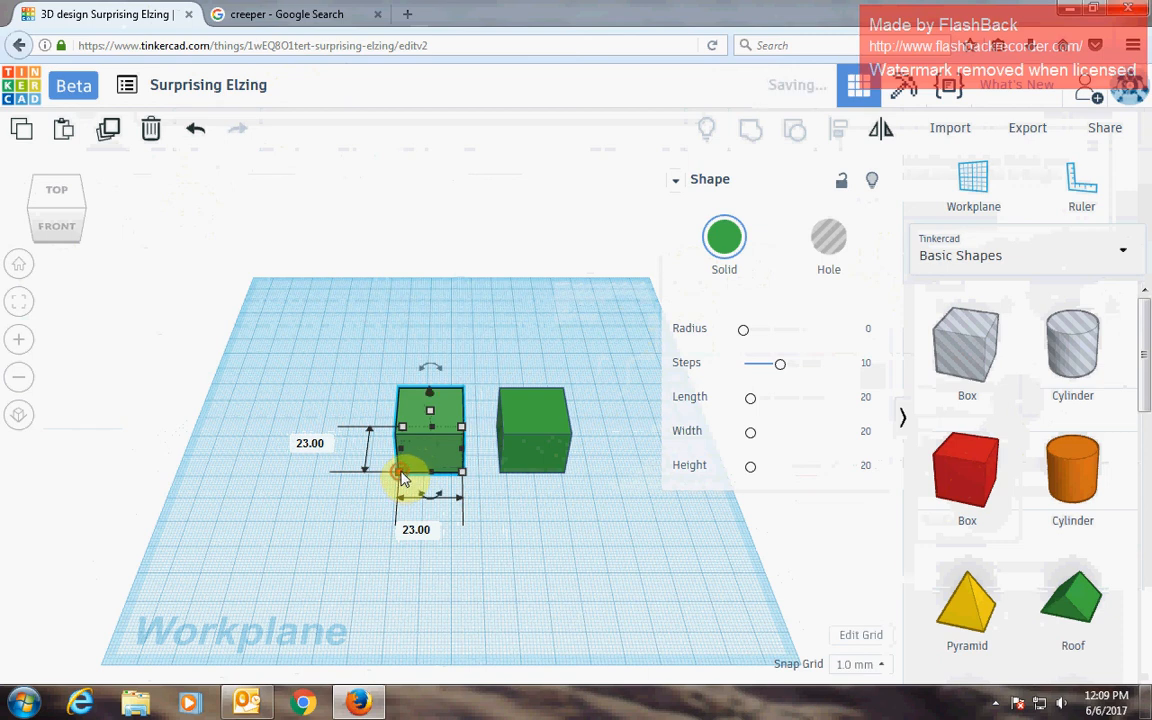
click(513, 525)
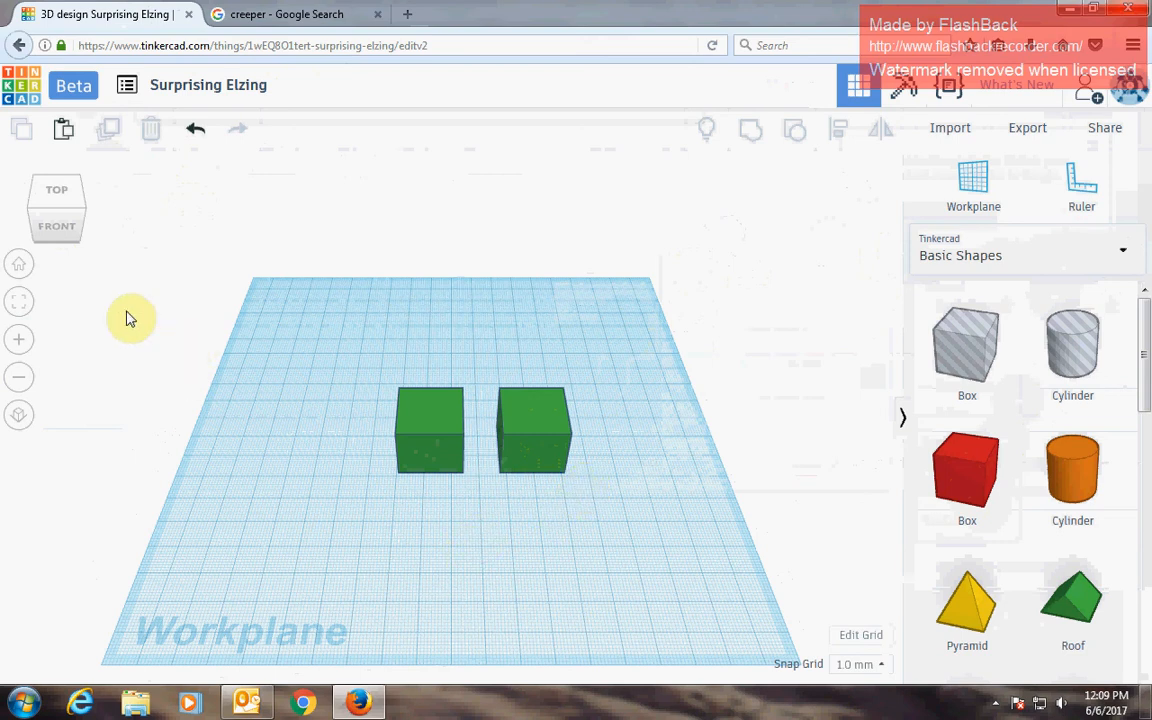
Set a workplane on the top face of a green box and place a new solid box bridging both
mouse_move(68, 228)
mouse_down()
mouse_move(57, 214)
mouse_move(26, 226)
mouse_move(22, 207)
mouse_move(5, 220)
mouse_move(6, 200)
mouse_move(41, 234)
mouse_move(69, 224)
mouse_move(57, 219)
mouse_up()
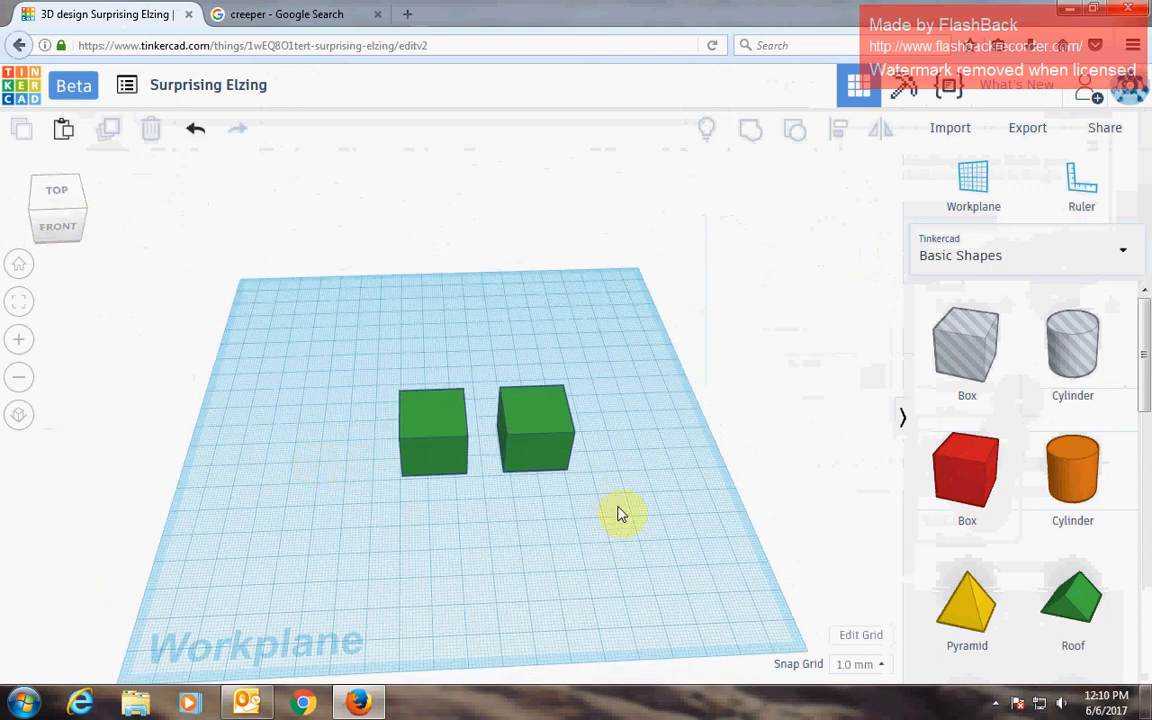
click(975, 180)
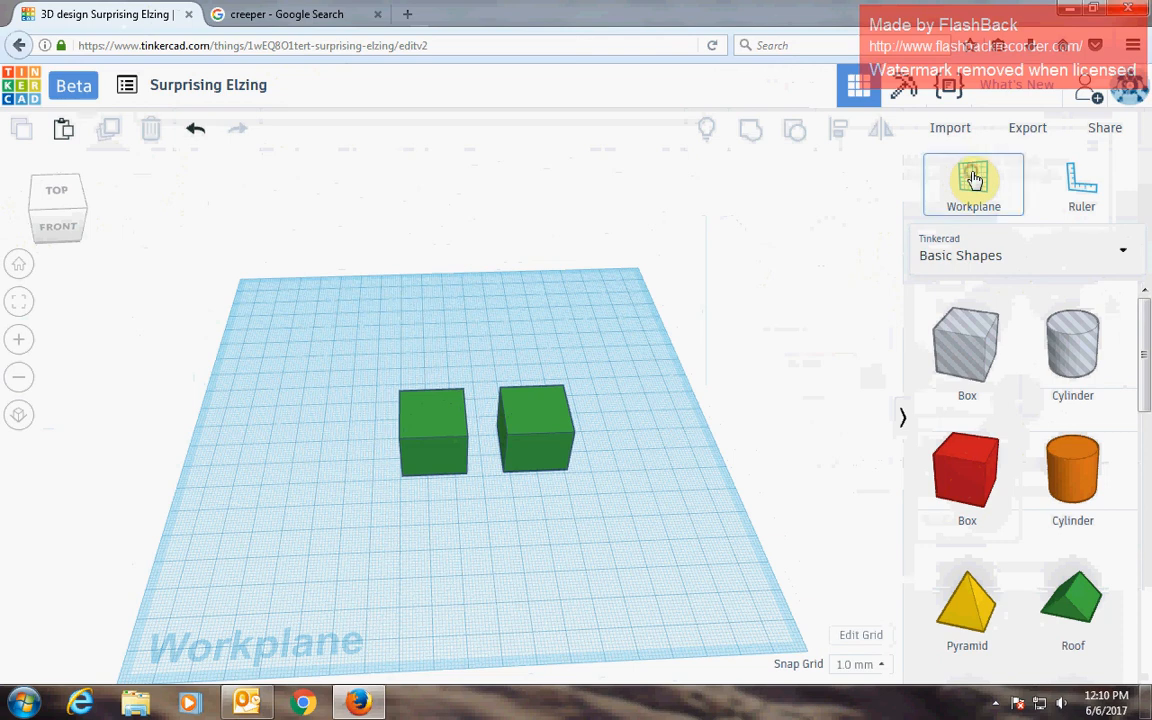
click(533, 418)
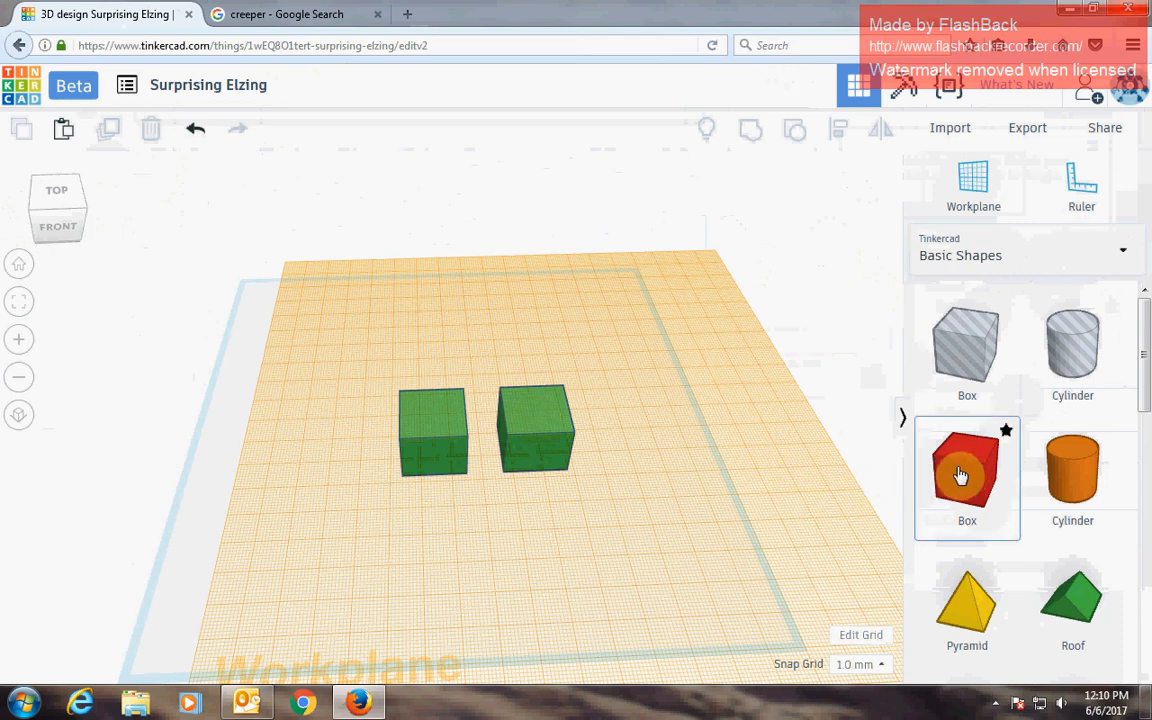
drag(960, 476, 510, 425)
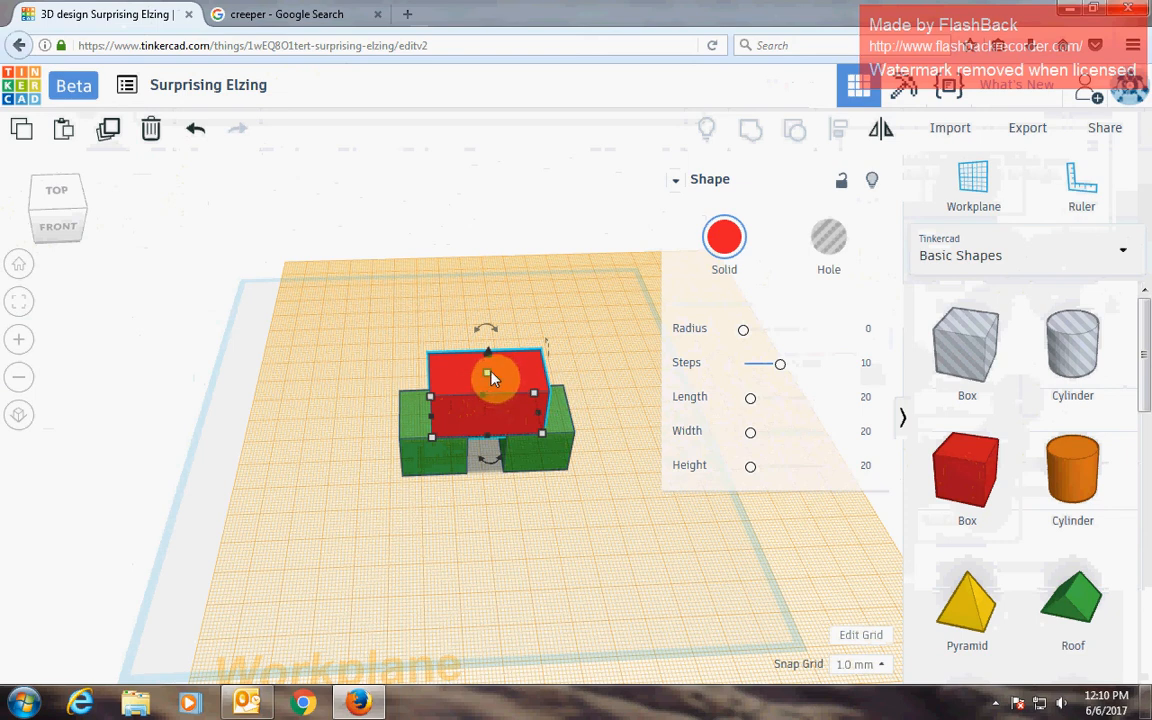
Raise the bridging box to a height of 67 mm and colour it green
drag(488, 374, 488, 253)
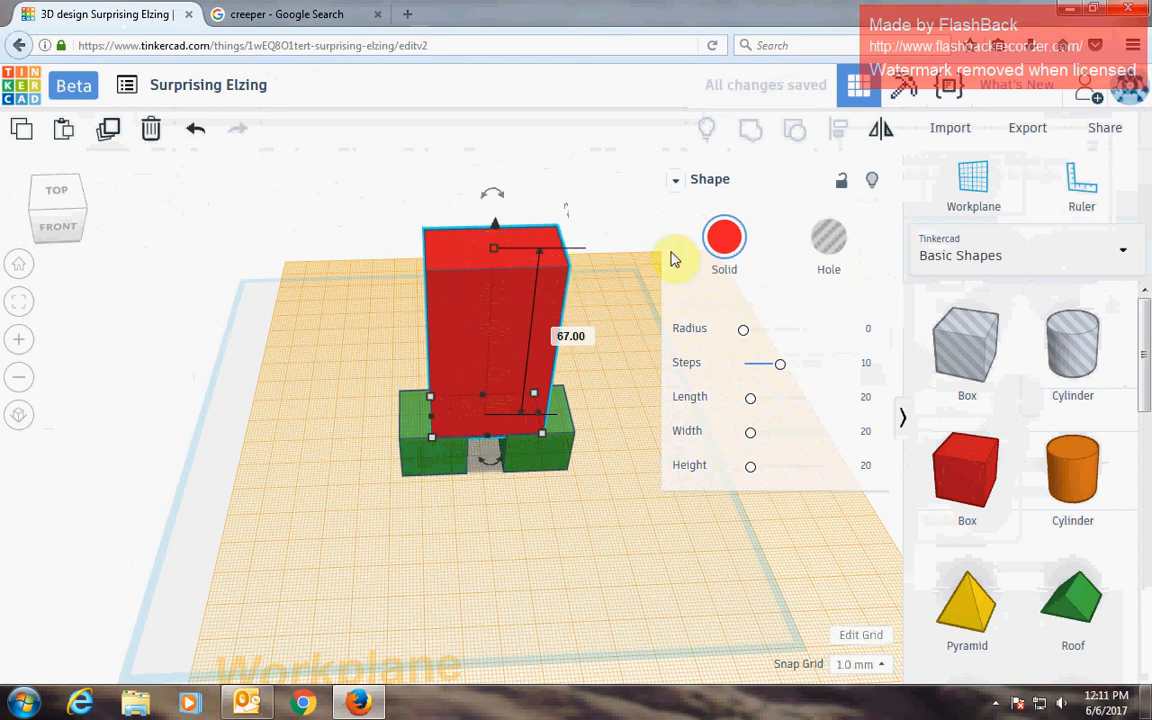
click(724, 237)
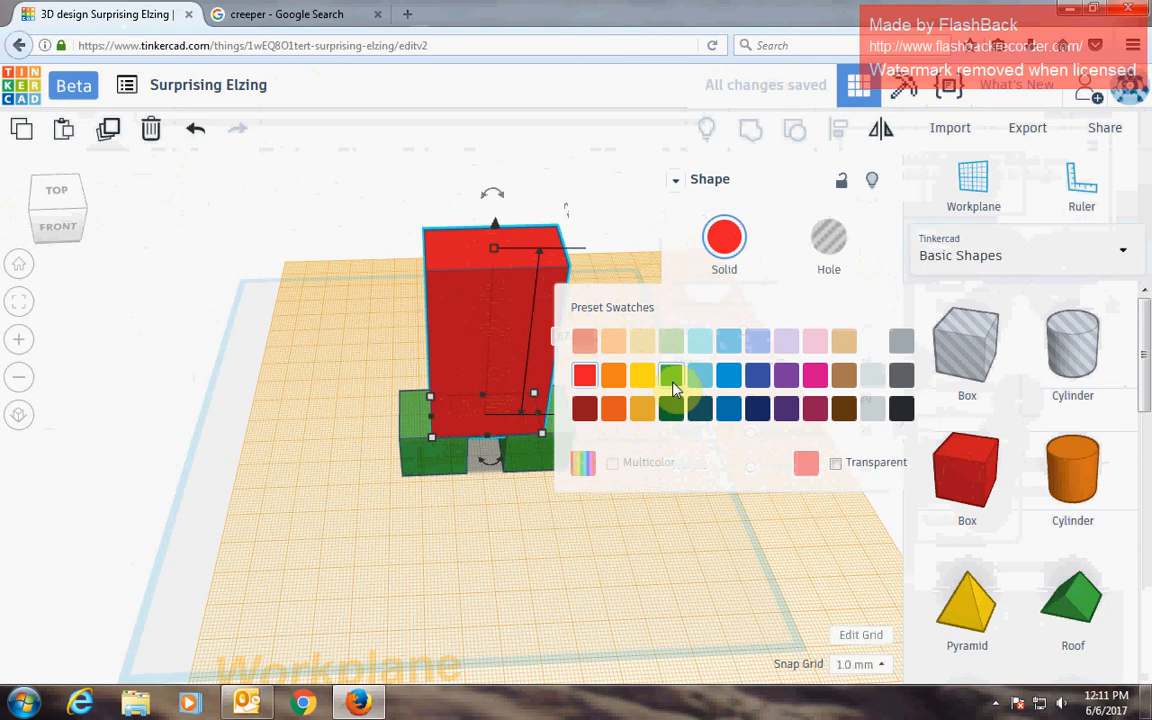
click(672, 378)
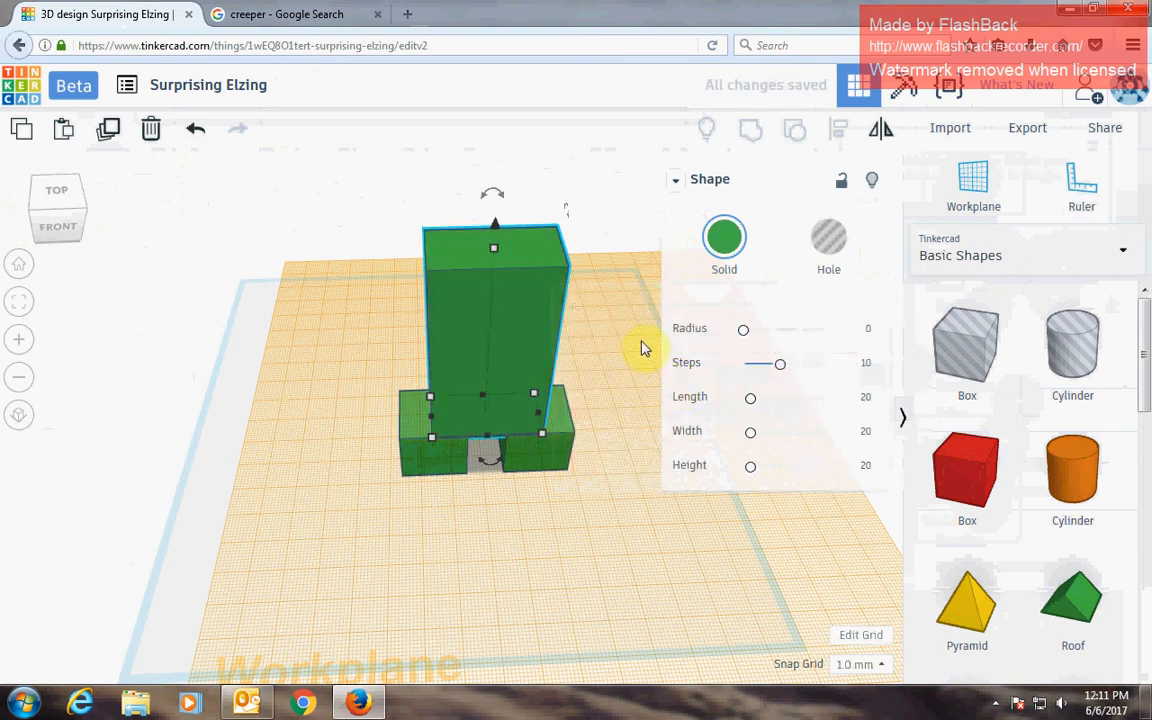
Shift the tall green box 2 mm toward the back of the two lower boxes
mouse_move(70, 223)
mouse_down()
mouse_move(31, 224)
mouse_move(72, 228)
mouse_up()
click(505, 423)
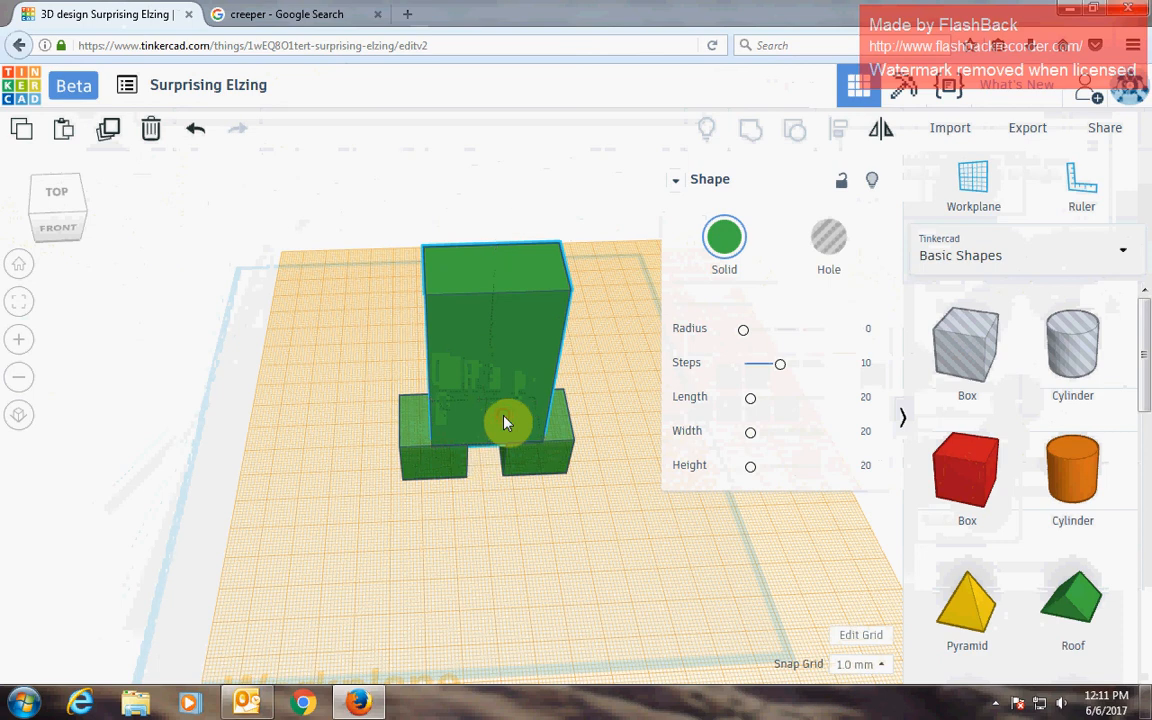
drag(505, 421, 504, 414)
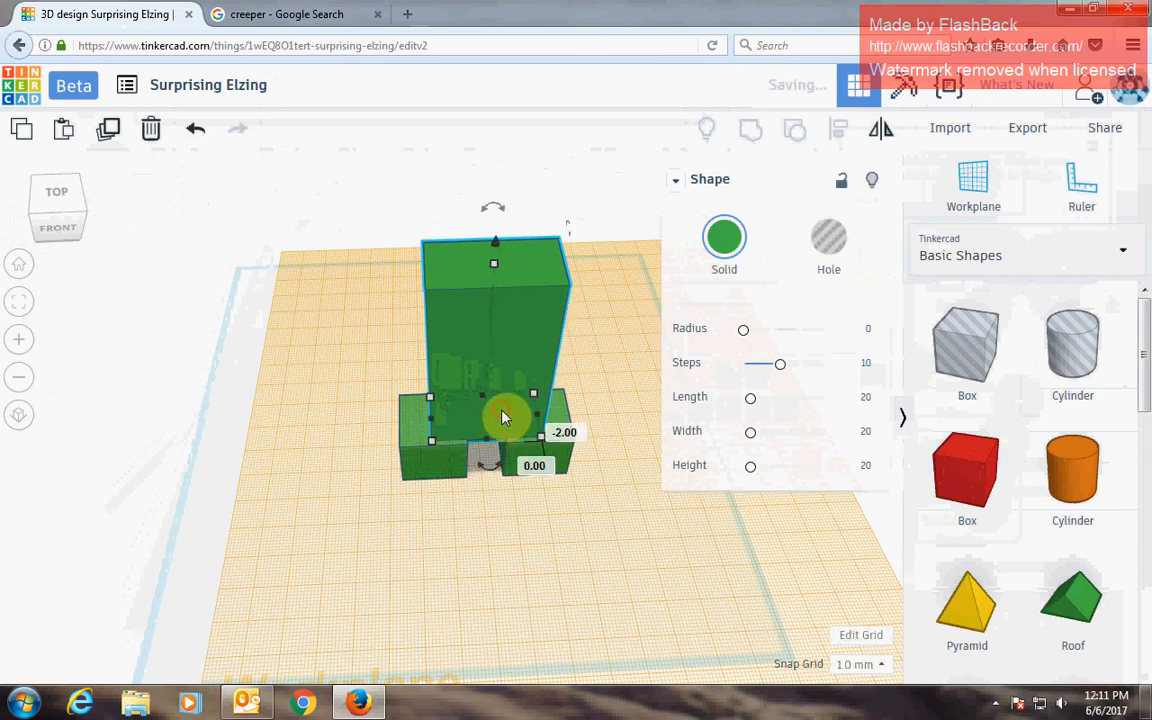
Set a workplane on top of the tall green body box, place a solid box there for the head, and colour it green
click(62, 225)
mouse_move(62, 225)
mouse_down()
mouse_move(33, 226)
mouse_move(68, 226)
mouse_up()
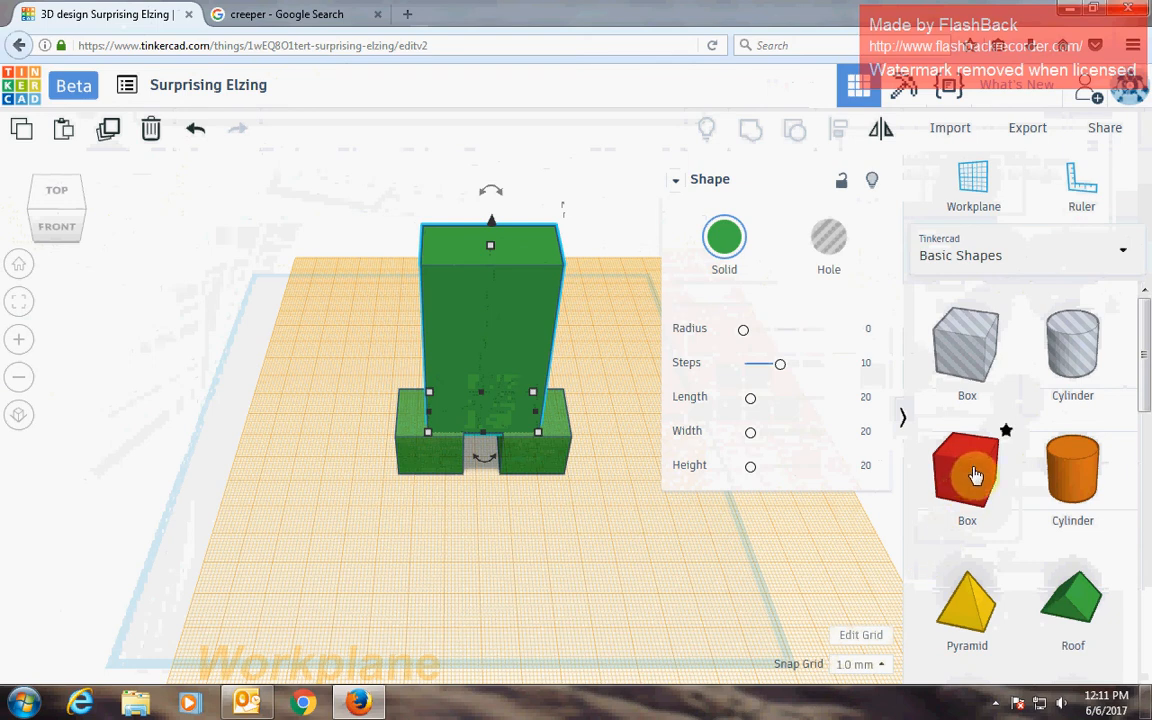
click(975, 180)
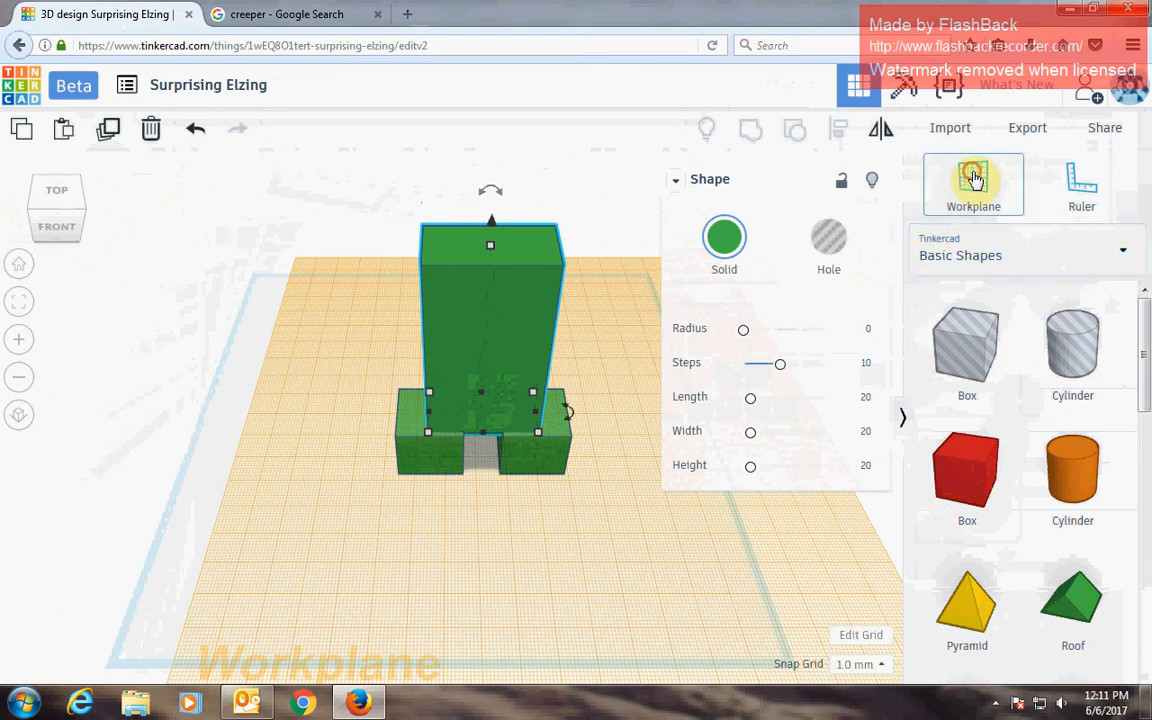
click(521, 252)
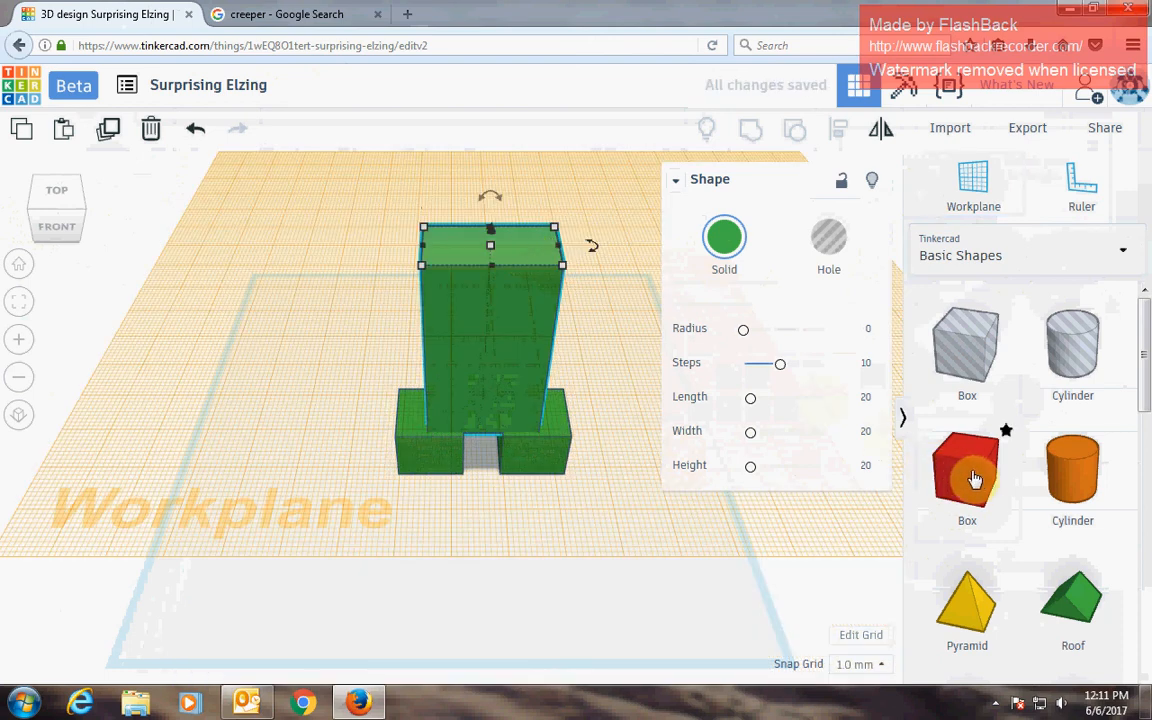
drag(975, 480, 481, 257)
click(724, 250)
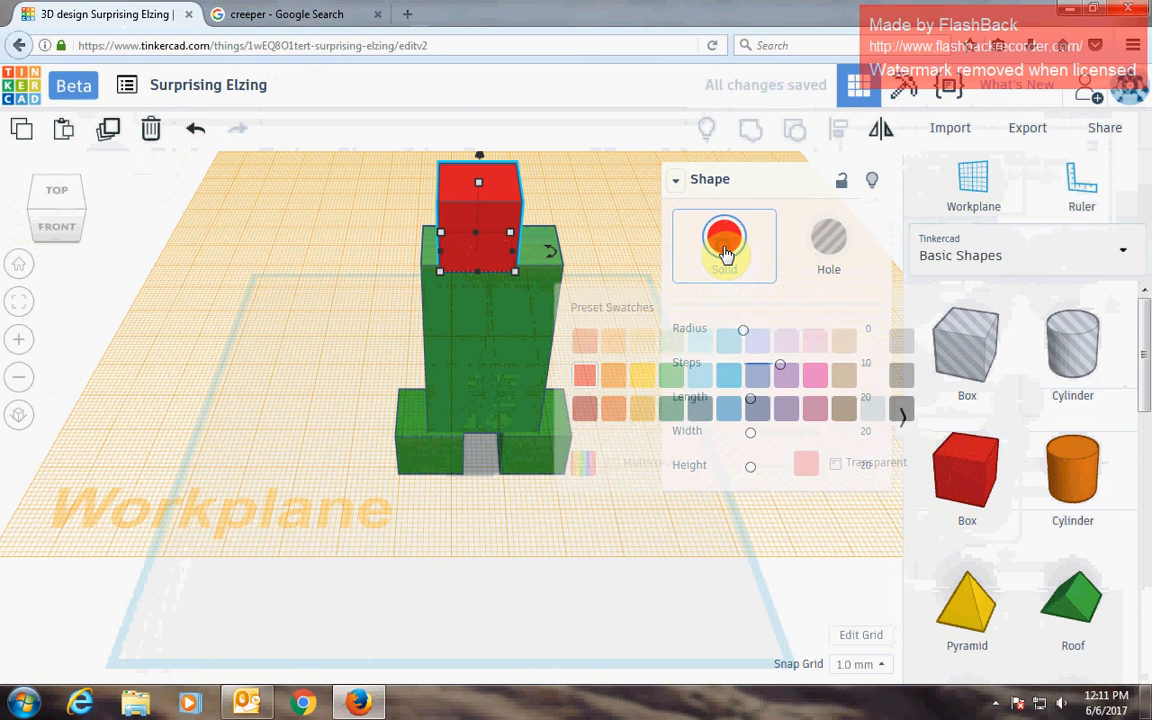
click(671, 374)
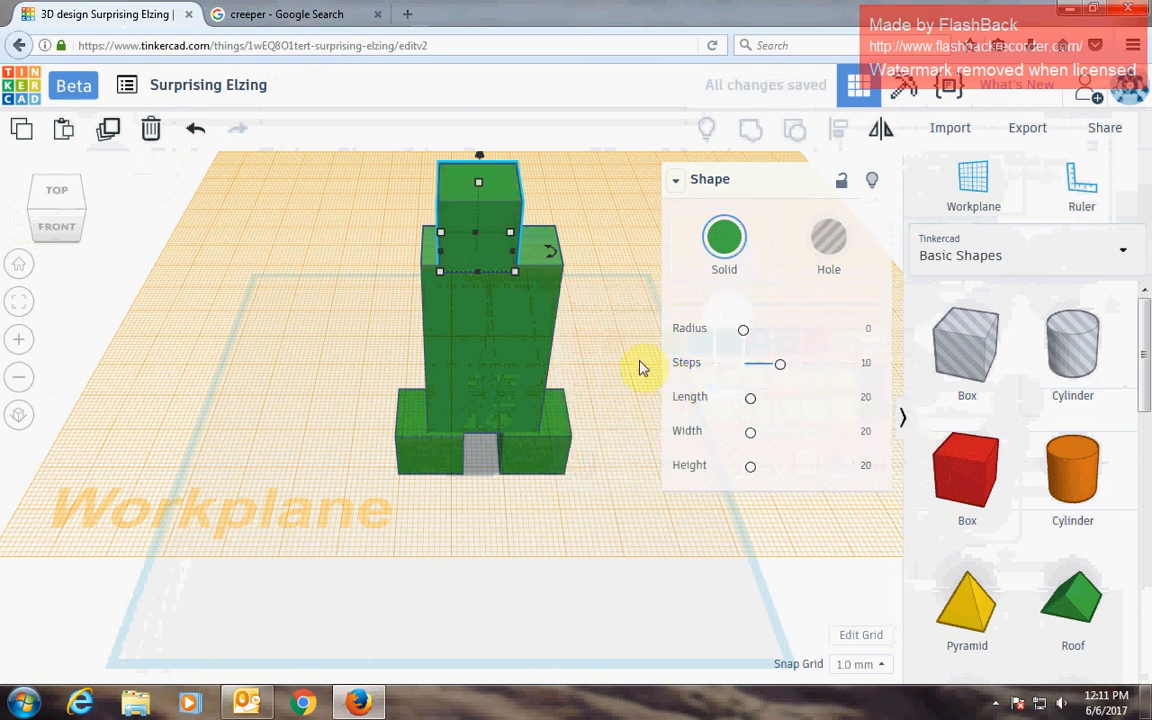
Resize the green head box to 40 mm wide, 36 mm deep and 27 mm high, overhanging the body
drag(514, 272, 578, 298)
drag(582, 300, 582, 300)
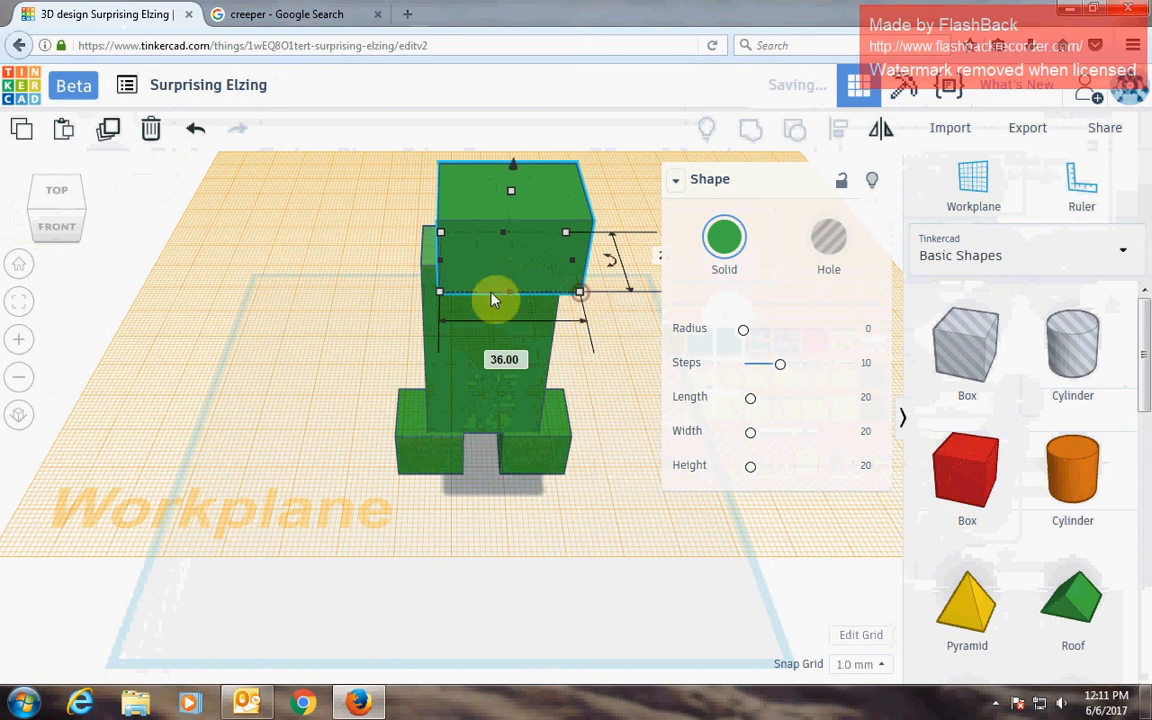
drag(443, 298, 409, 297)
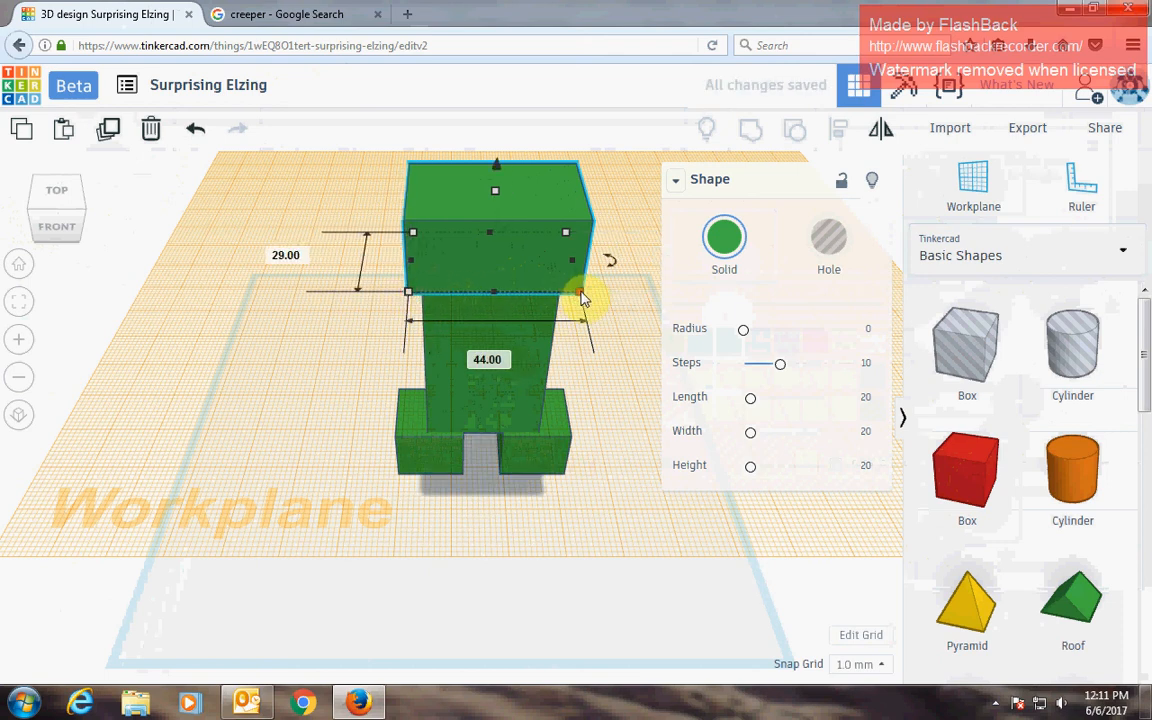
drag(580, 292, 563, 293)
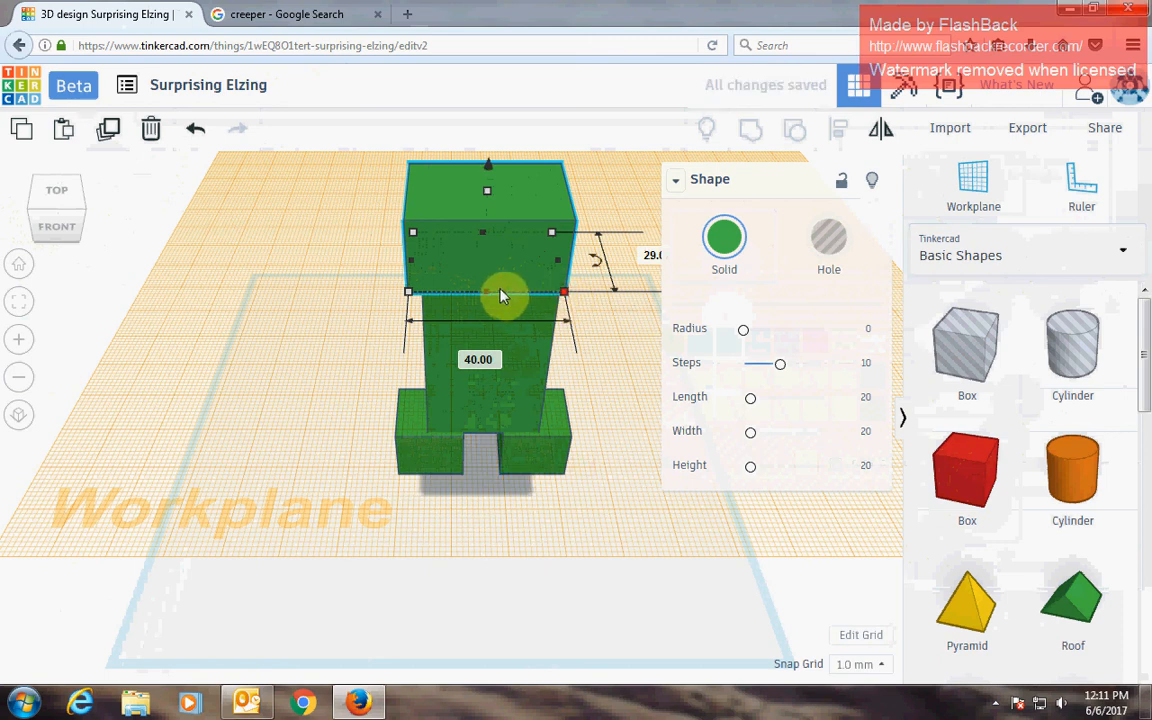
drag(490, 302, 490, 320)
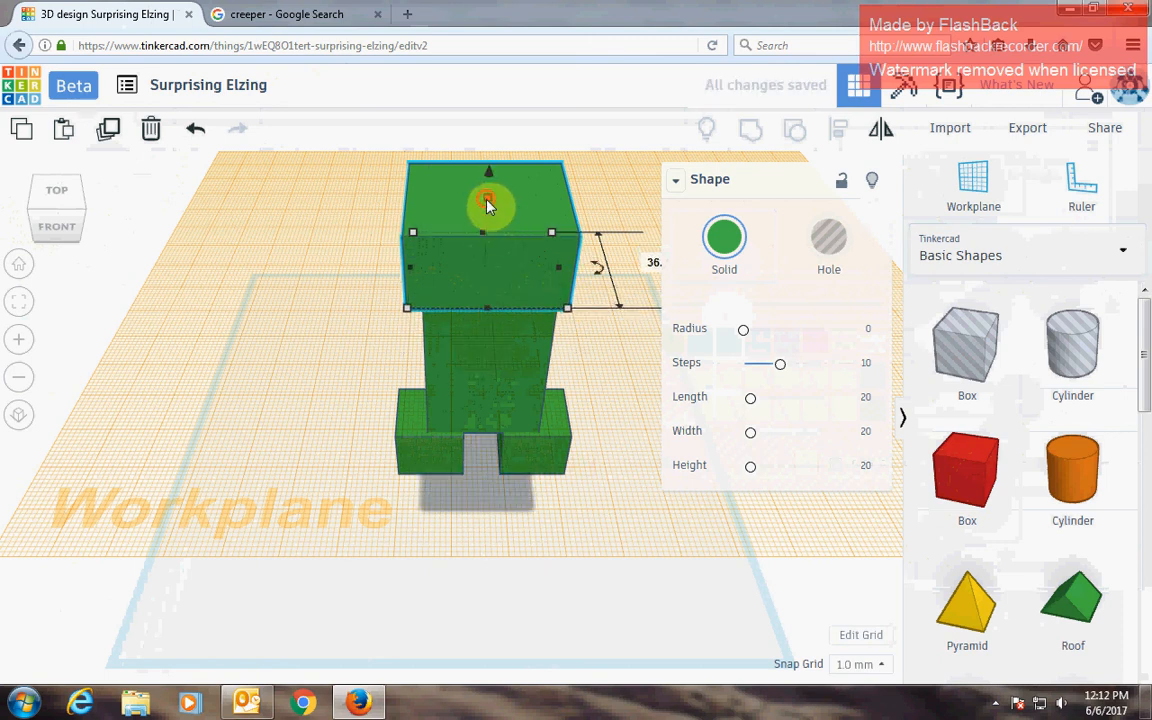
drag(487, 199, 485, 177)
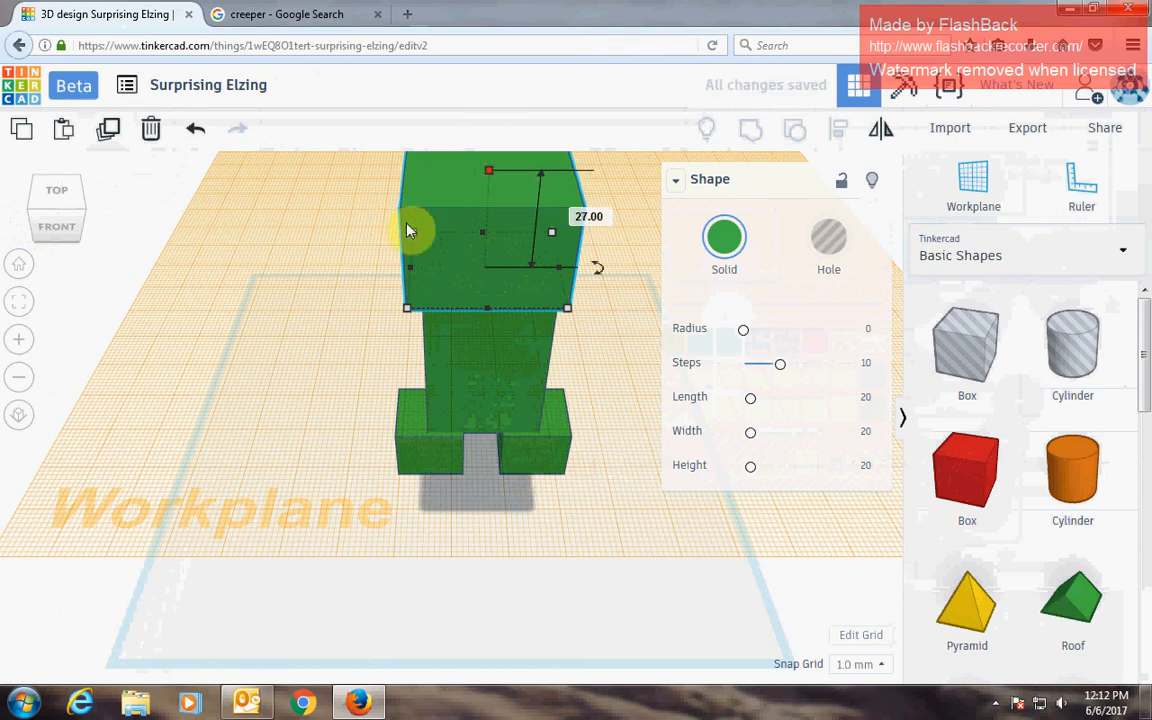
Shift the head box 11 mm toward the back so it sits over the body, keeping its sideways position
drag(46, 211, 36, 213)
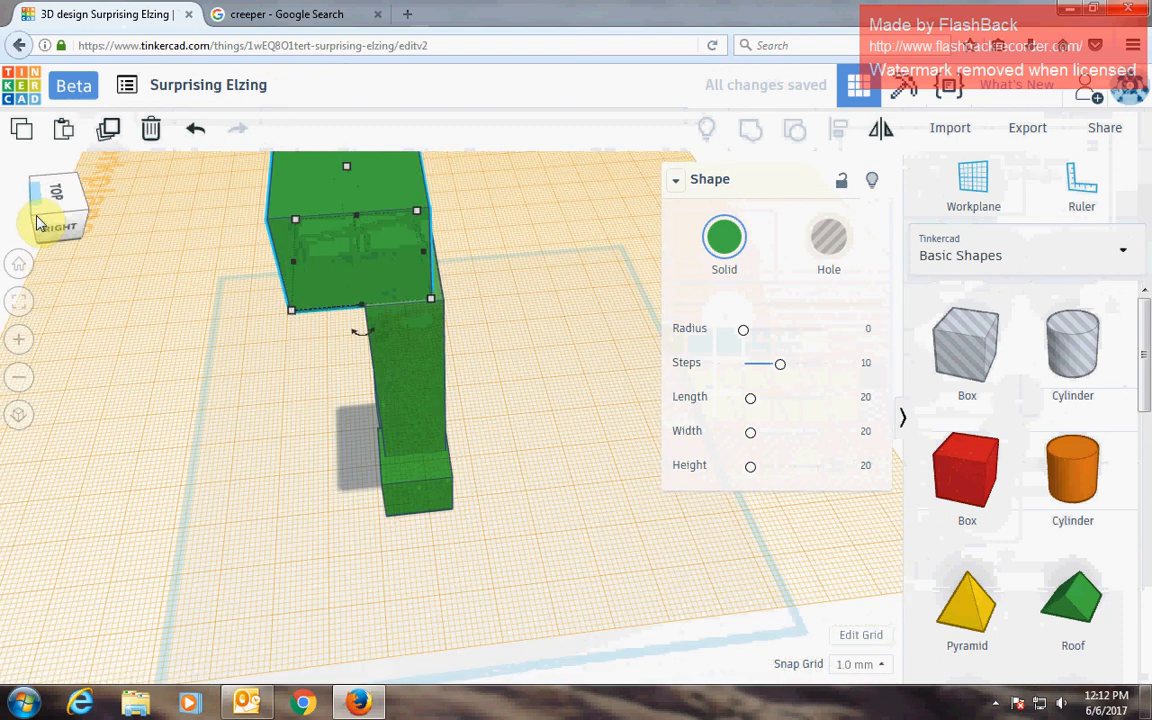
drag(383, 254, 430, 265)
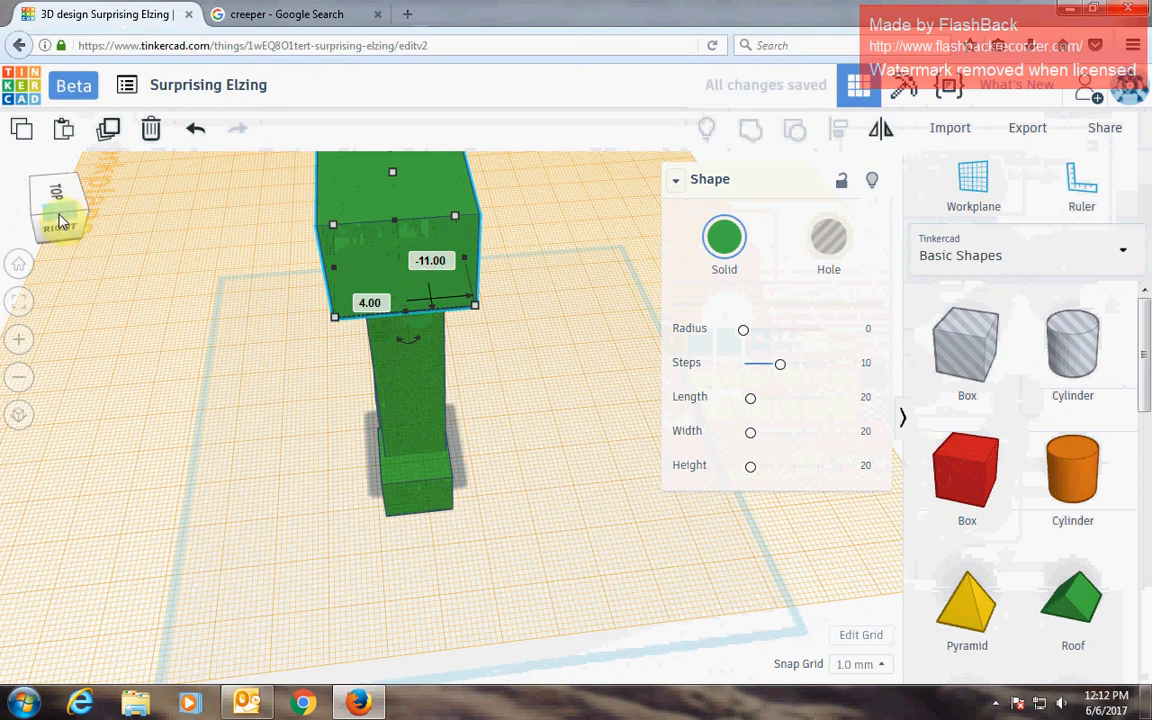
mouse_move(60, 220)
mouse_down()
mouse_move(8, 217)
mouse_move(1, 201)
mouse_move(1, 219)
mouse_move(1, 209)
mouse_move(64, 219)
mouse_move(39, 224)
mouse_move(51, 219)
mouse_up()
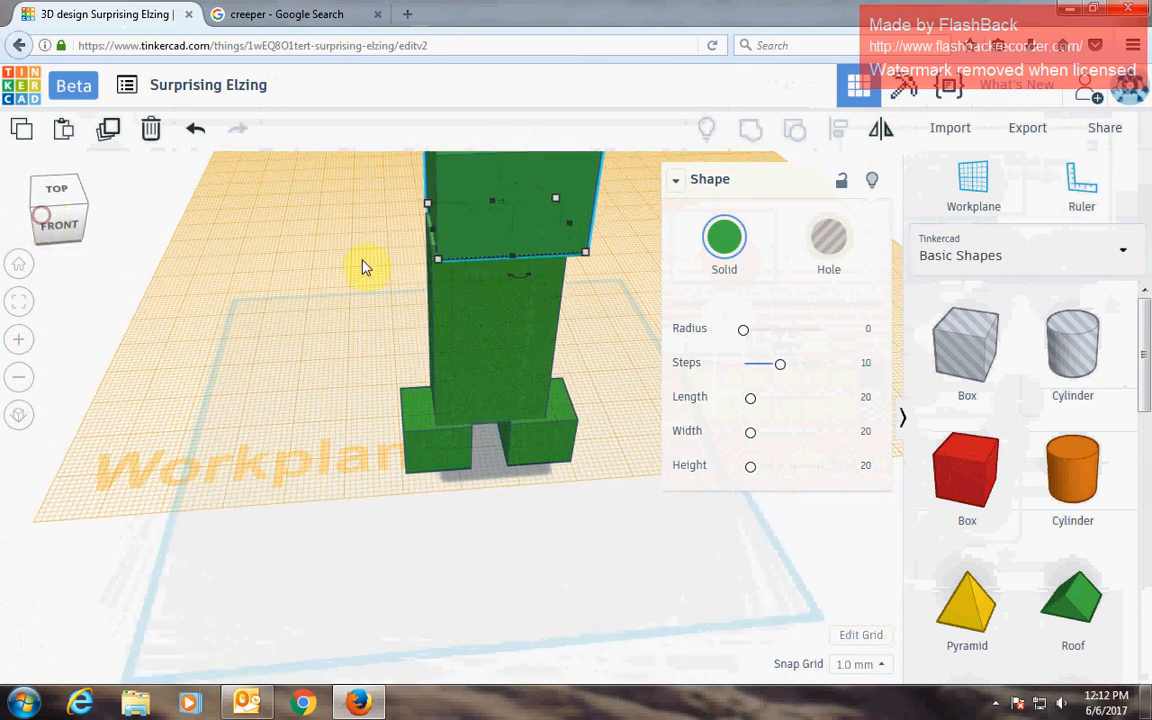
drag(510, 227, 501, 215)
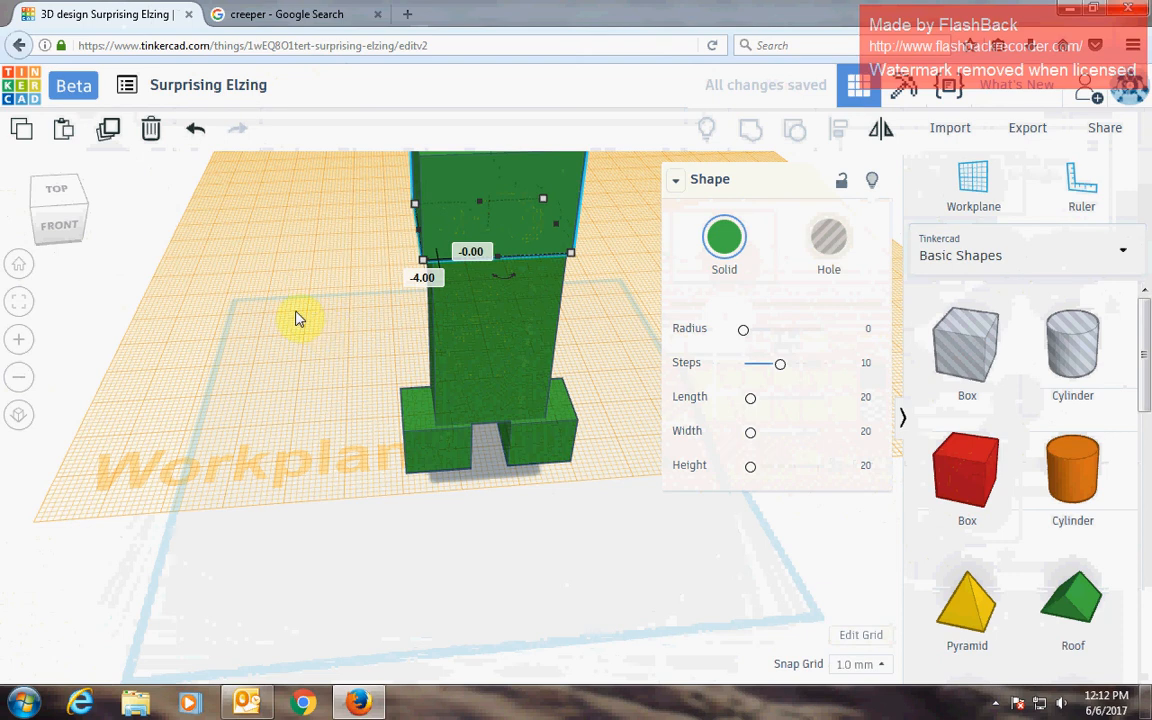
Return the workplane to the base grid and narrow the body box to 31 mm from both sides, keeping it 21 mm deep
click(449, 365)
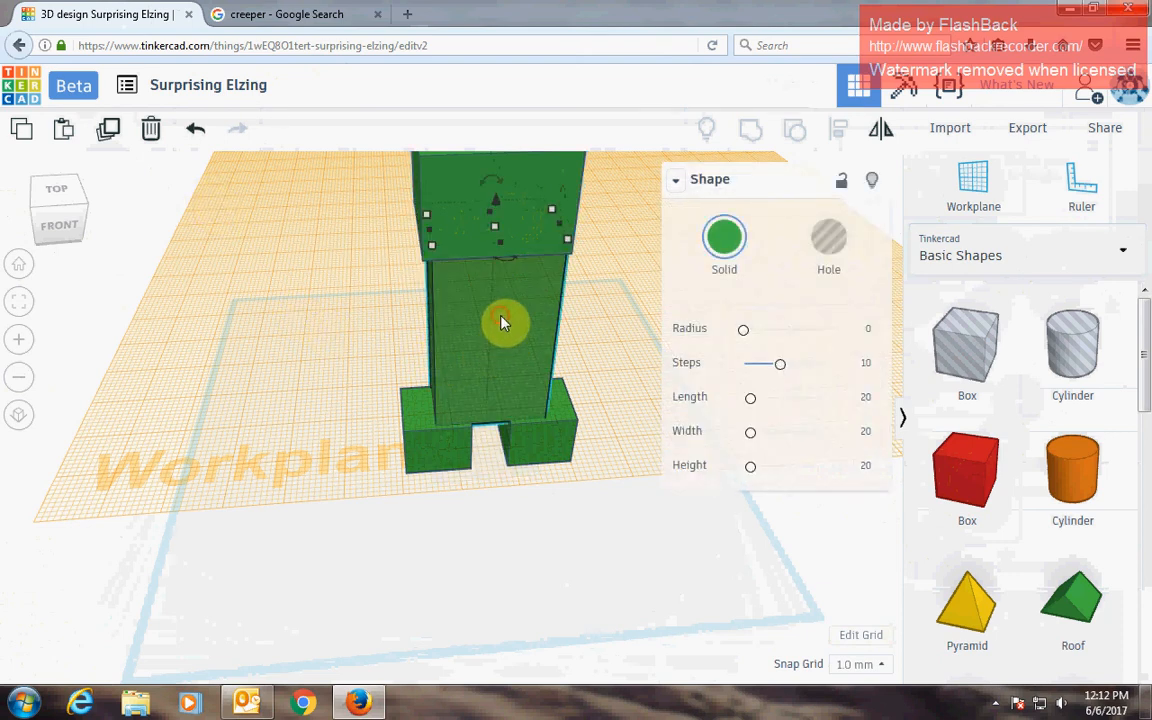
click(630, 291)
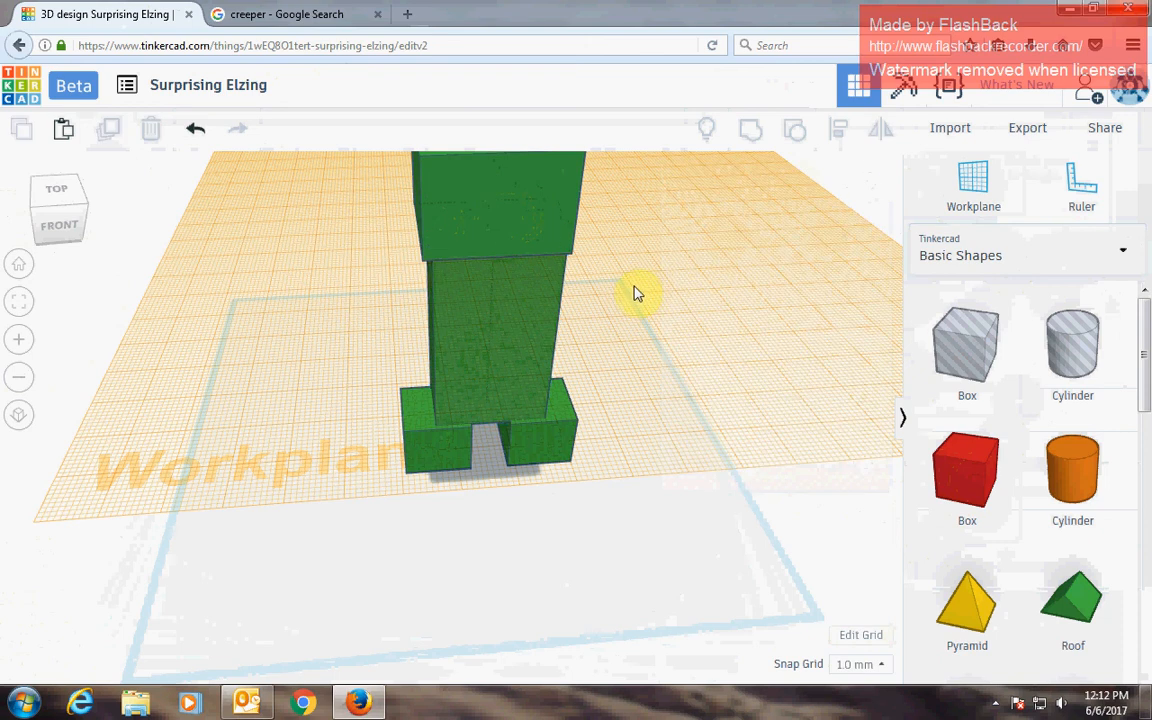
click(975, 183)
click(537, 487)
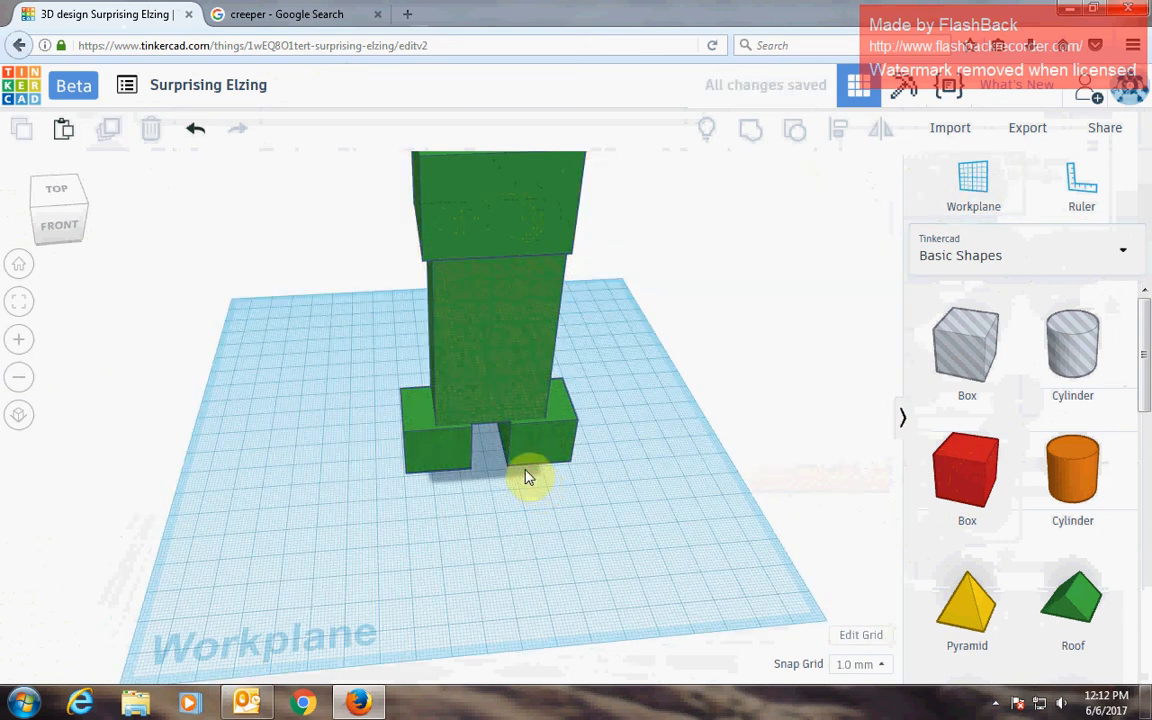
click(502, 368)
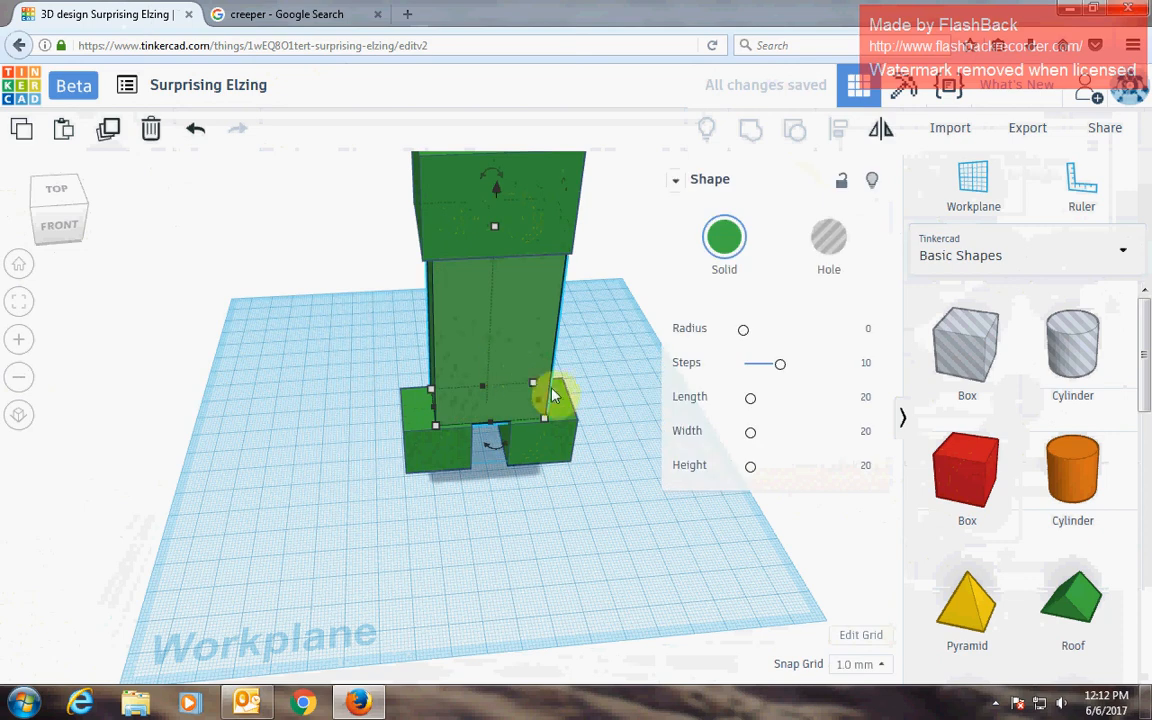
drag(537, 407, 533, 405)
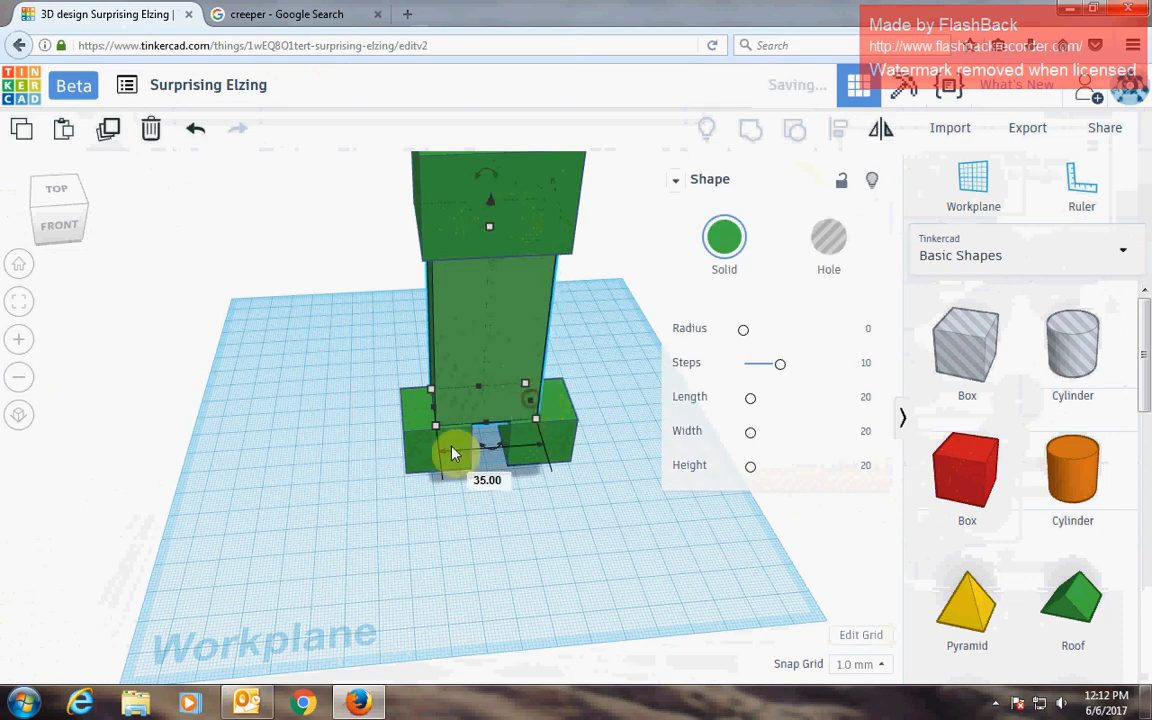
drag(438, 428, 449, 432)
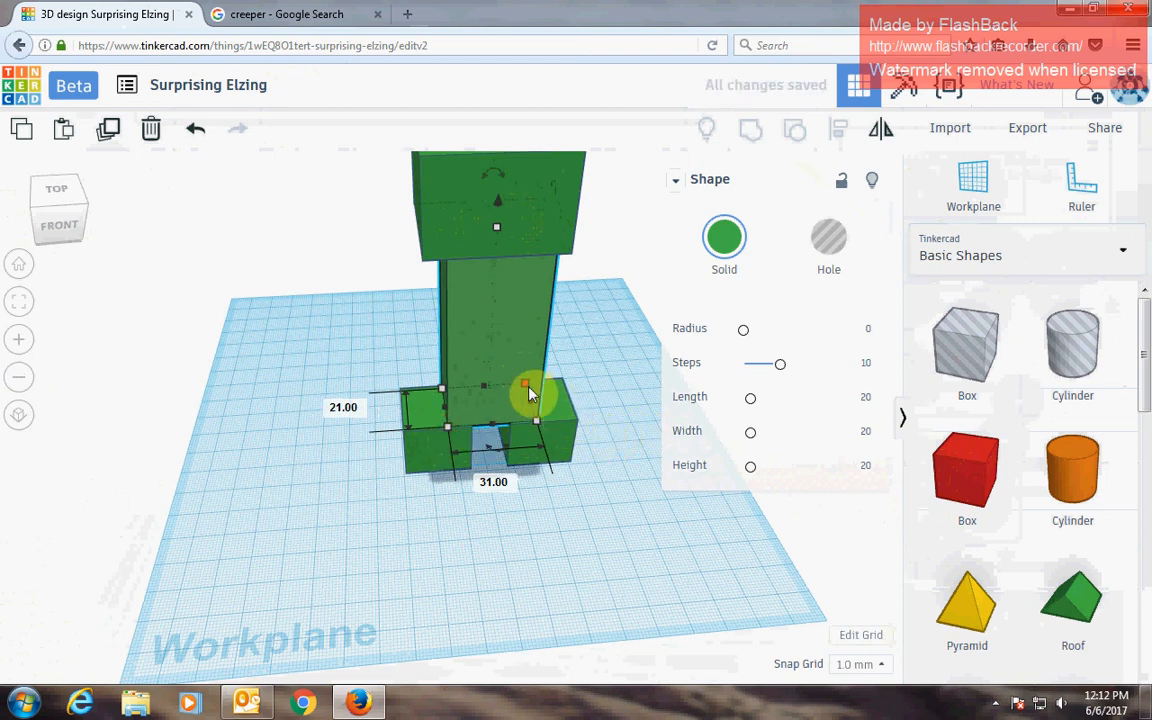
drag(528, 388, 527, 386)
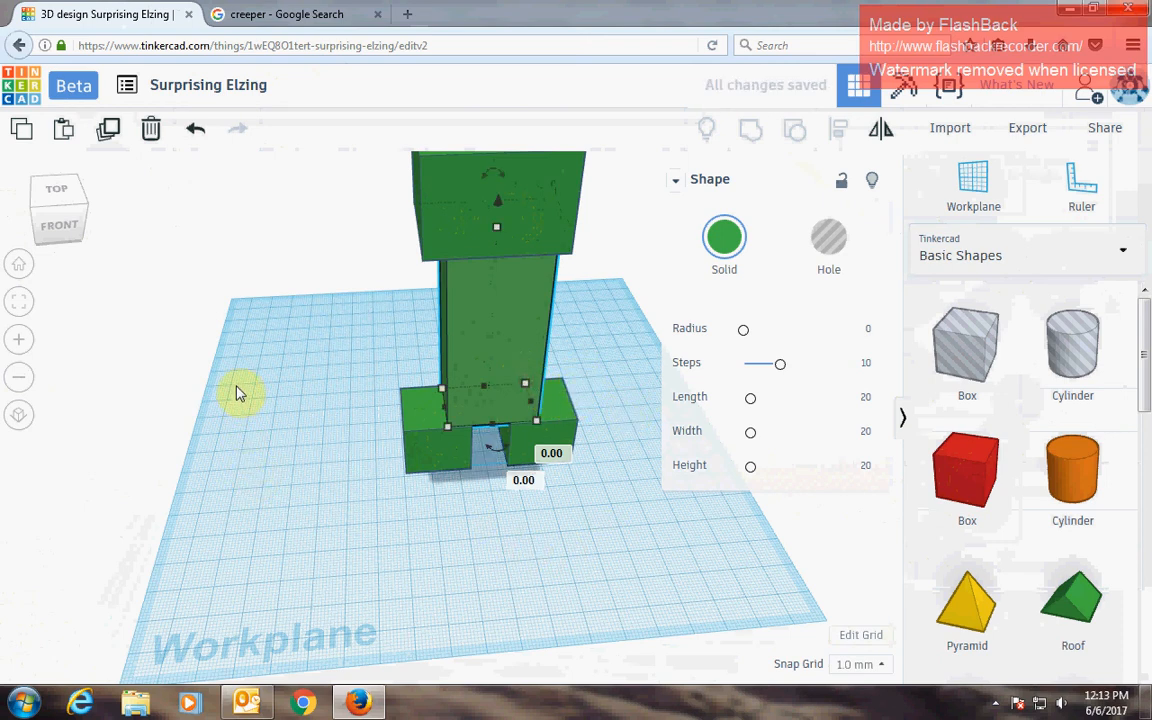
Shift the head box 2 mm to the right to centre it over the narrowed body
click(69, 229)
click(53, 230)
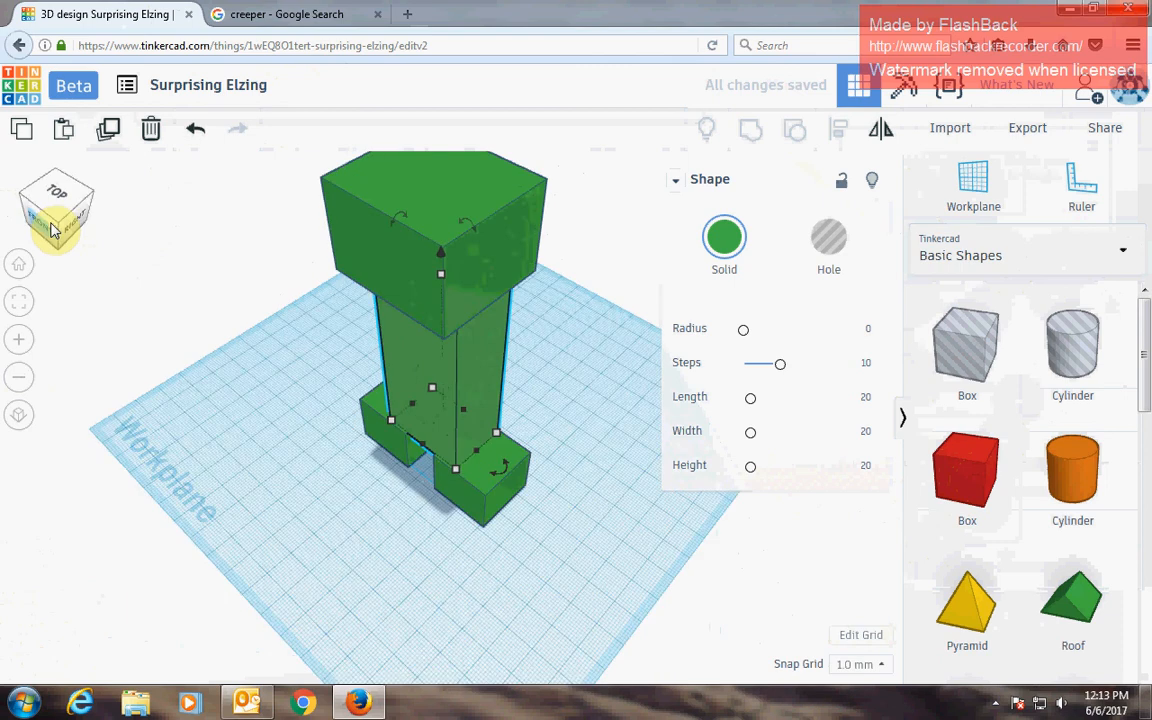
mouse_move(54, 230)
mouse_down()
mouse_move(31, 219)
mouse_move(67, 230)
mouse_up()
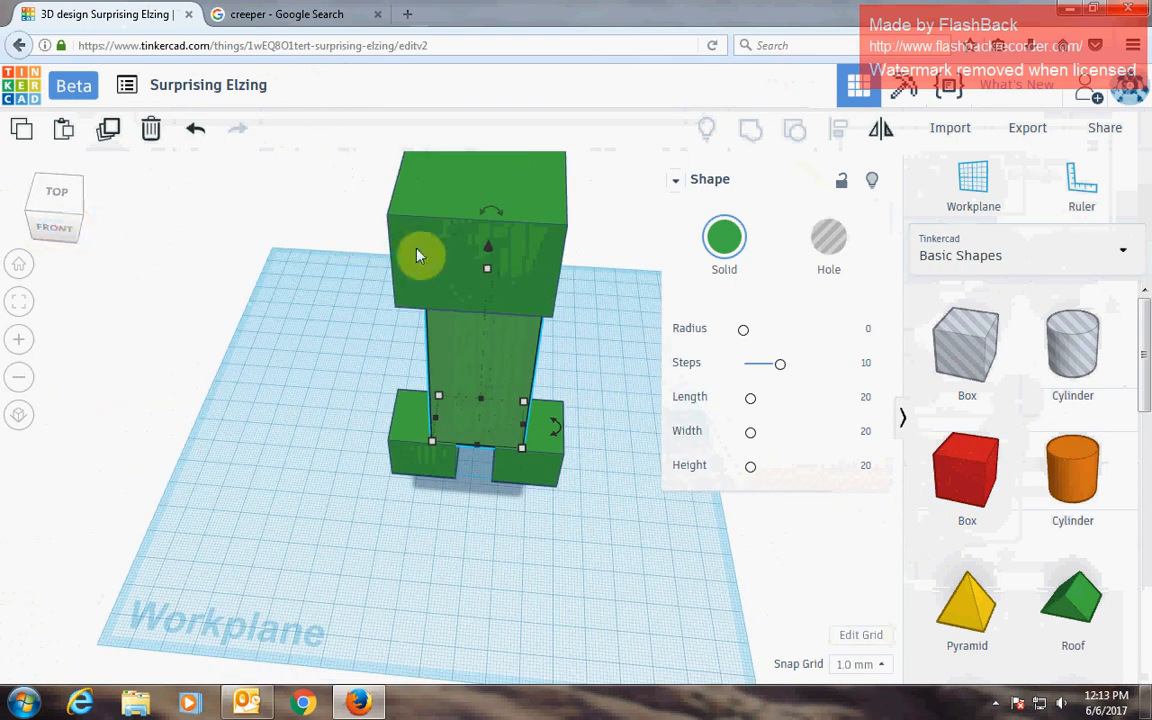
click(483, 257)
drag(492, 255, 490, 262)
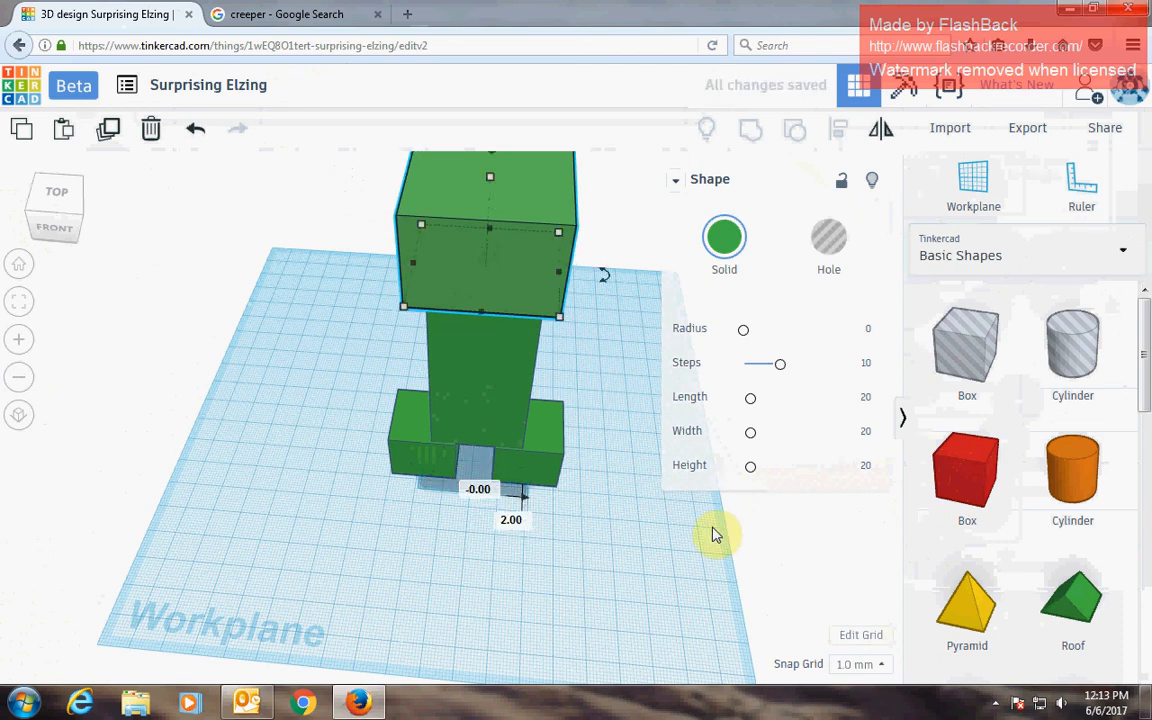
click(616, 546)
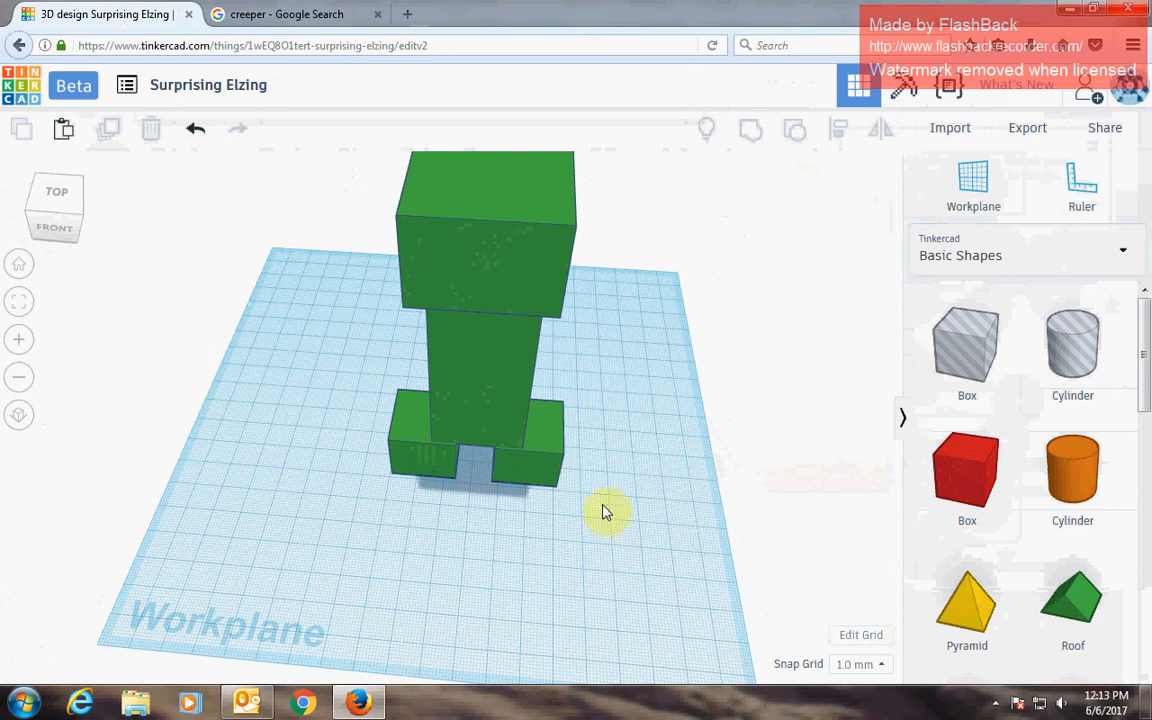
Select all four green boxes of the creeper and group them into one shape
scroll(603, 497, down, 5)
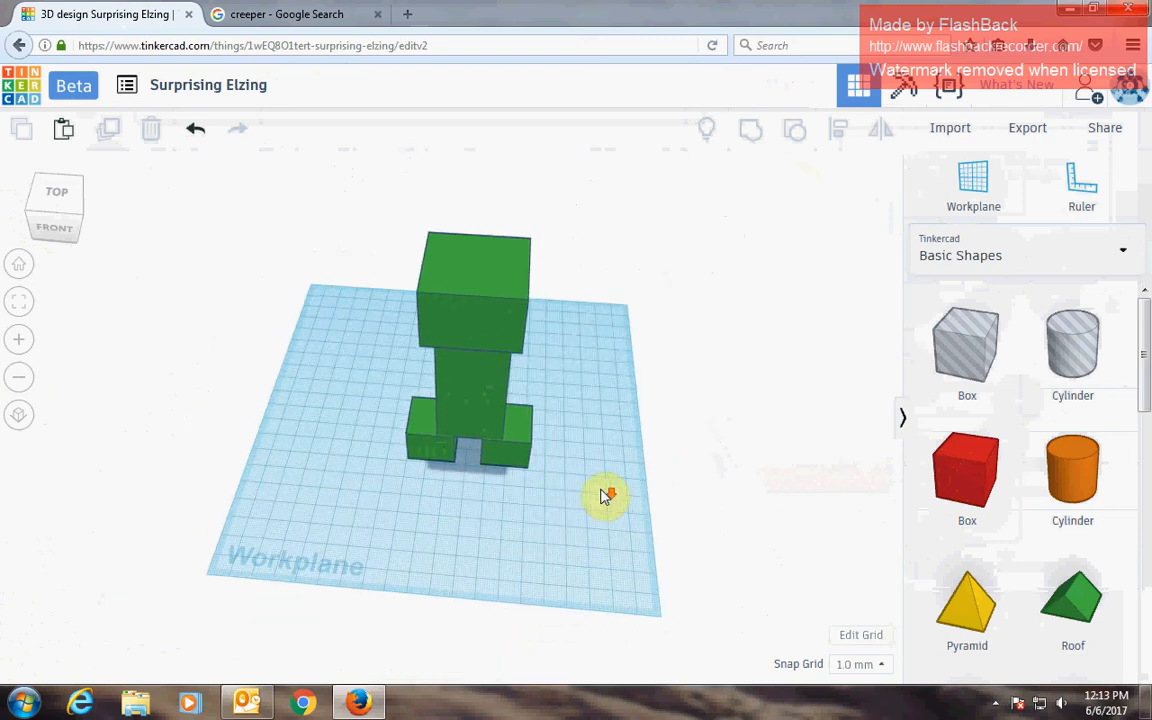
scroll(603, 497, up, 5)
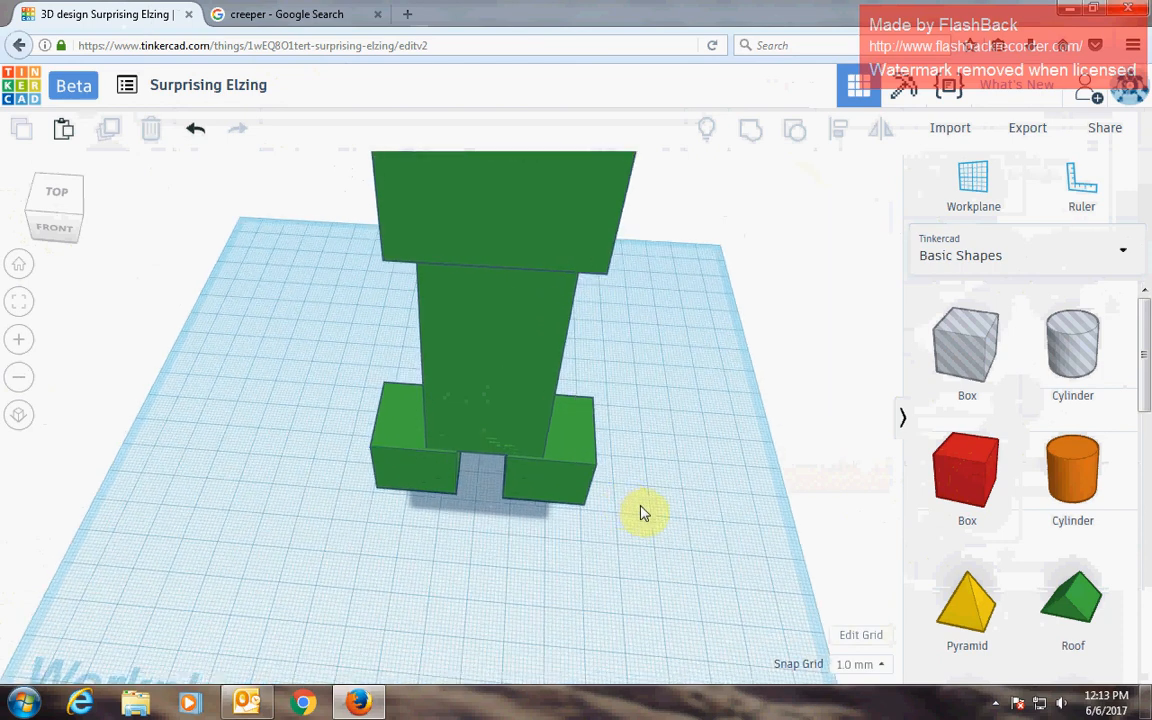
scroll(640, 512, down, 3)
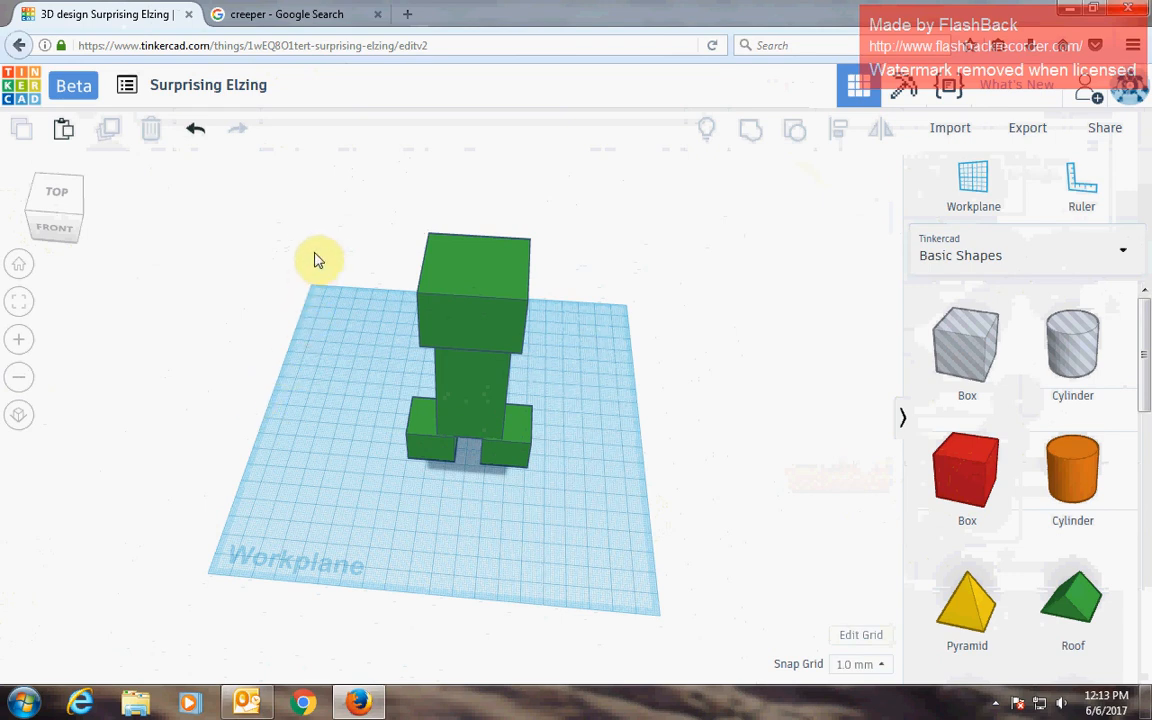
click(333, 212)
drag(333, 212, 608, 537)
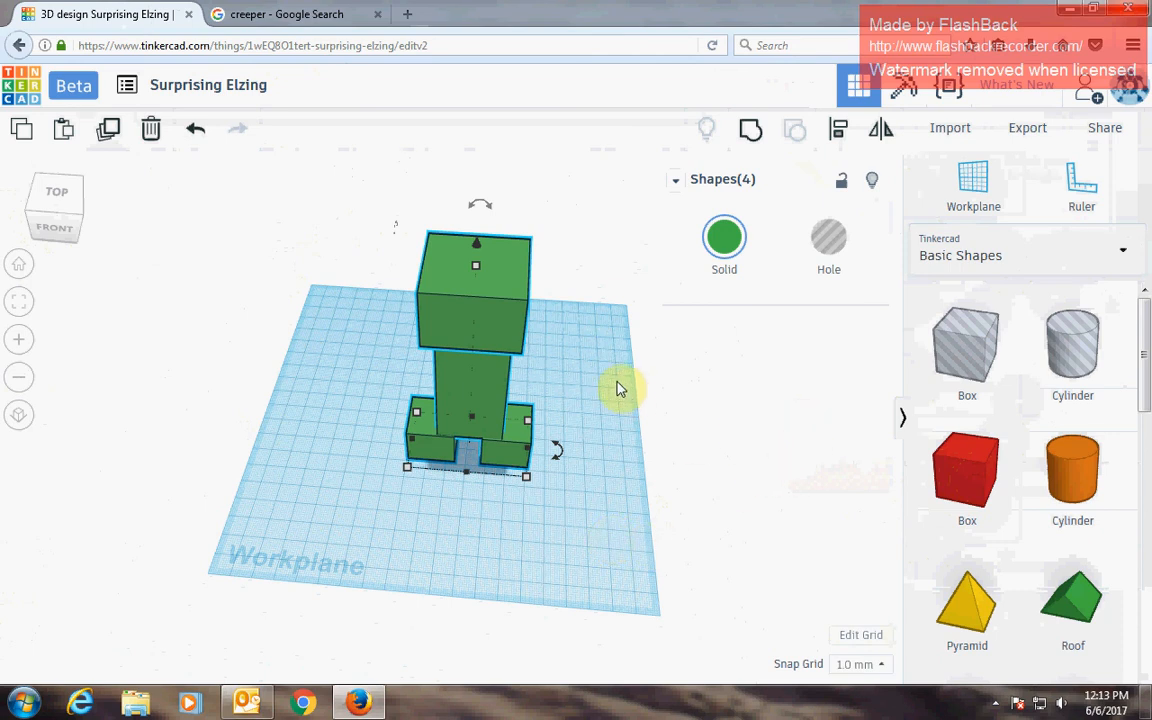
click(752, 131)
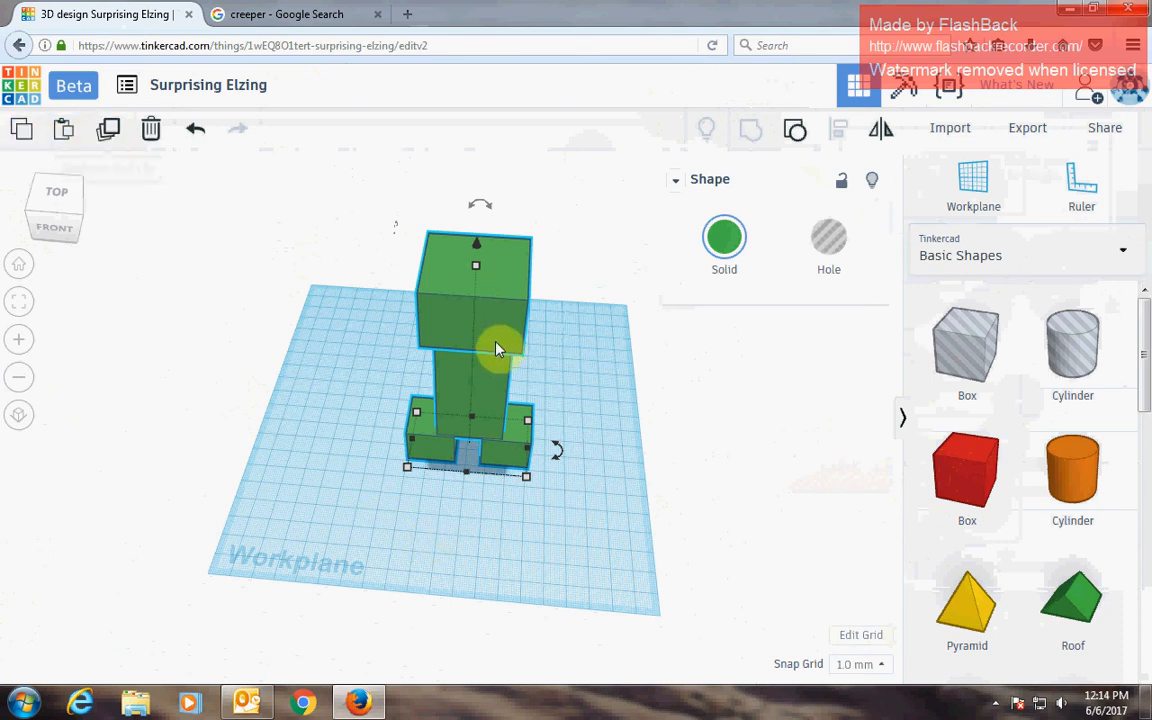
Duplicate the grouped creeper in front of the original and delete the copy
click(106, 130)
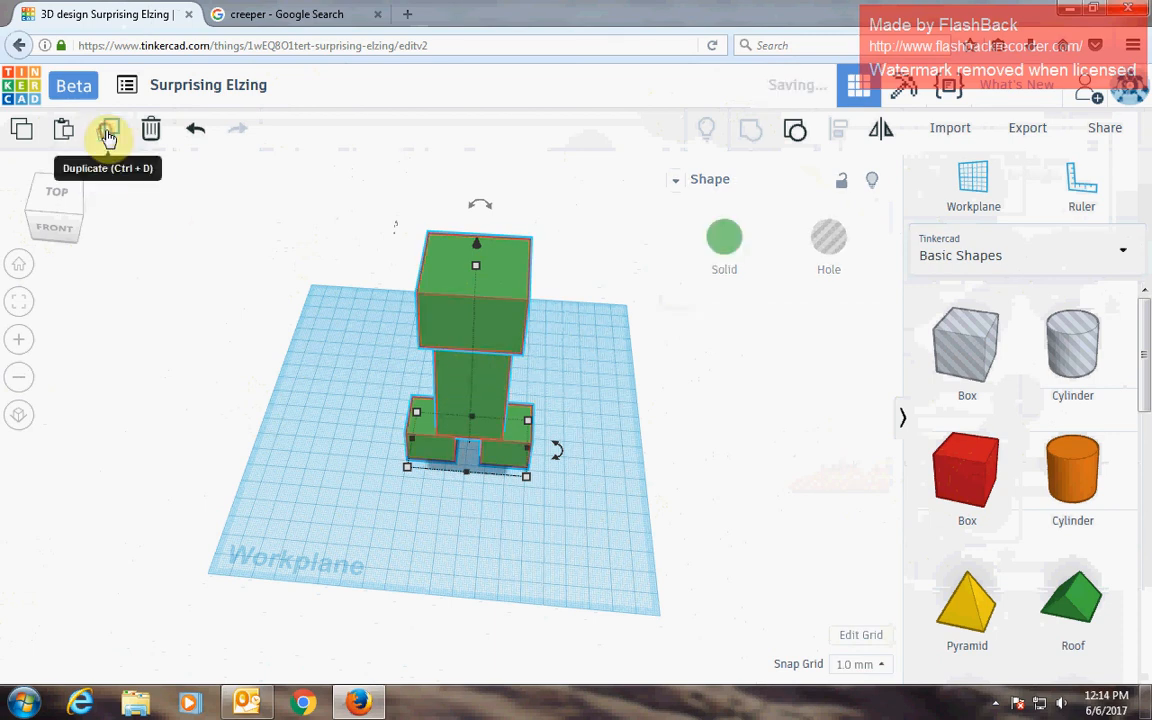
drag(468, 404, 336, 480)
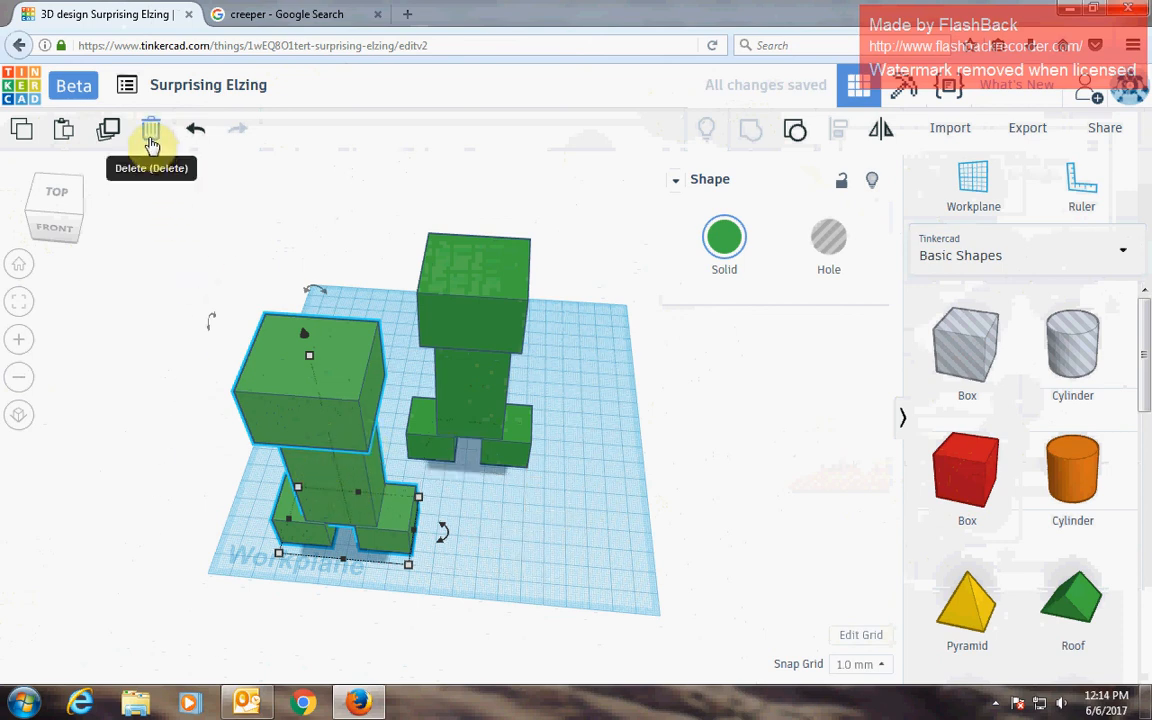
click(153, 147)
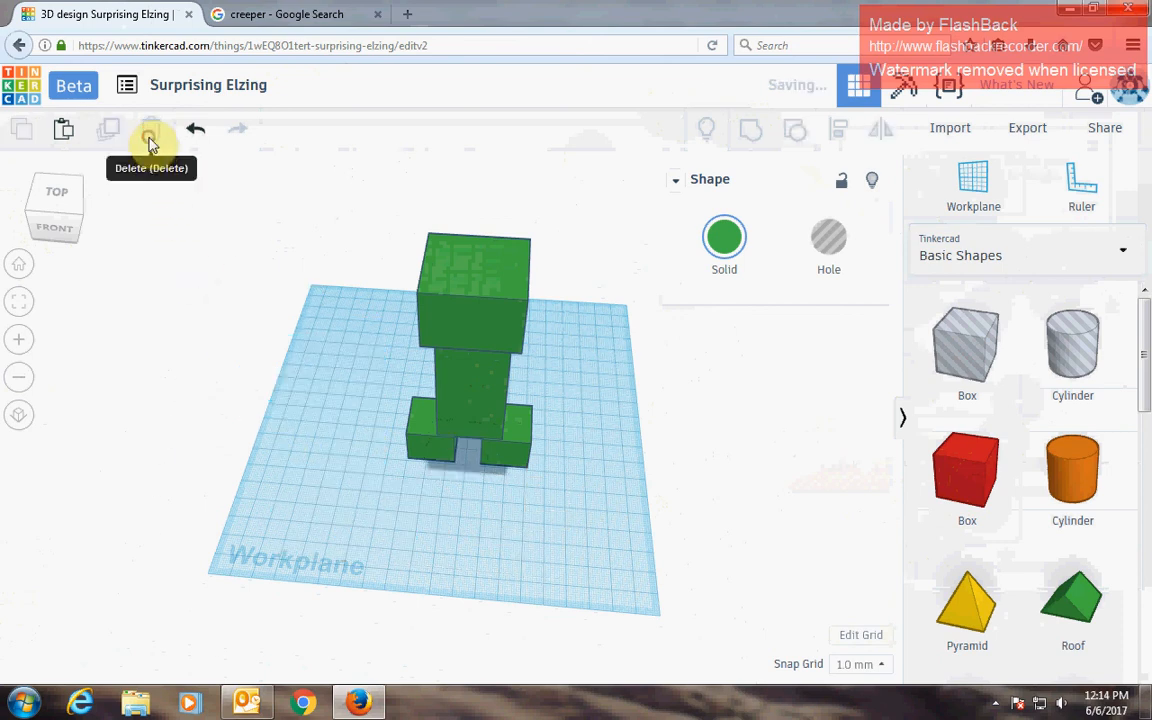
click(624, 509)
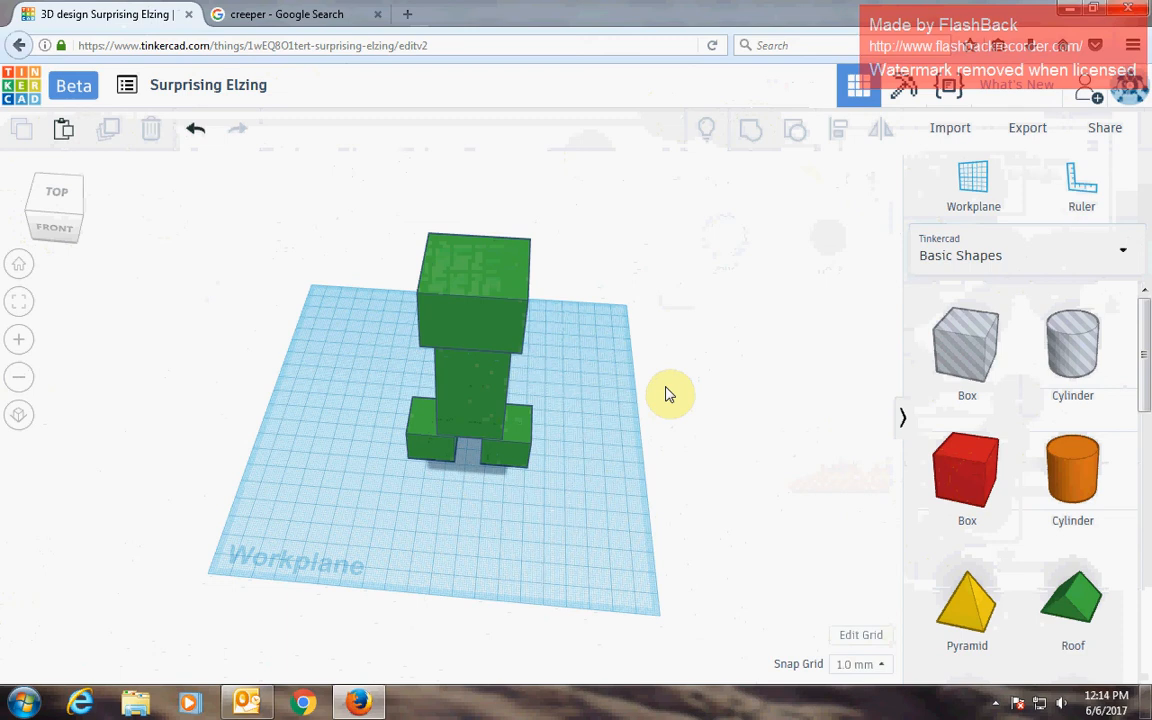
Ungroup the creeper and resize its head box to 38 mm deep
click(521, 437)
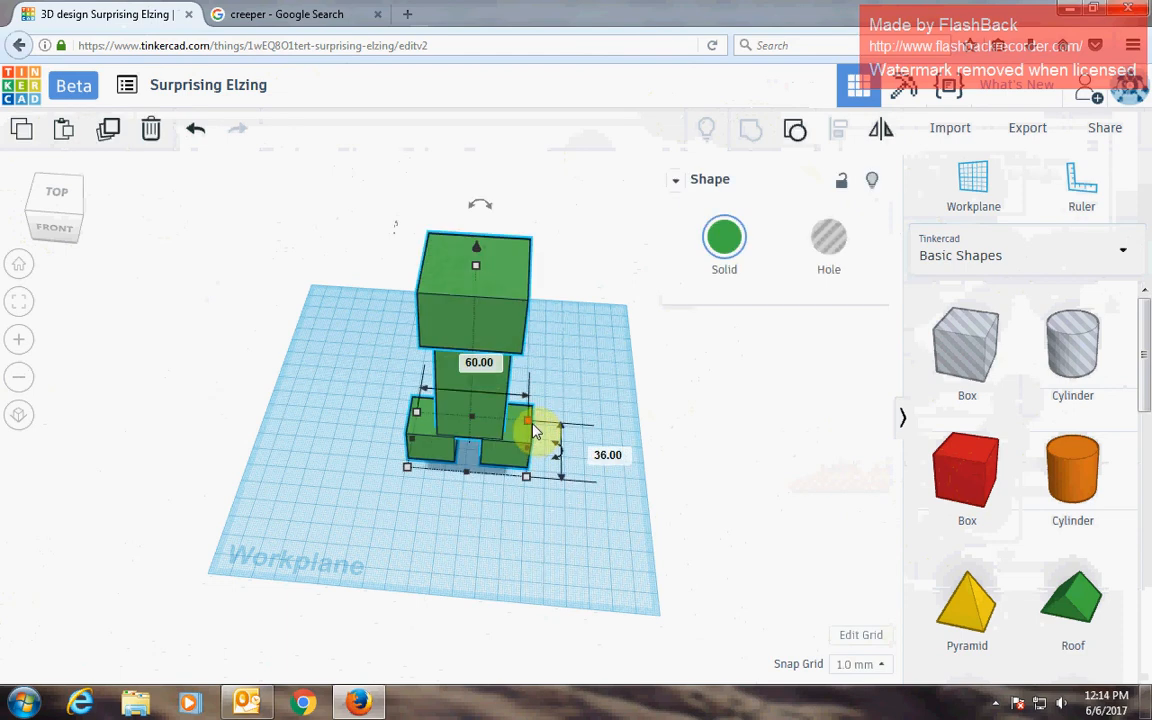
click(795, 137)
click(477, 331)
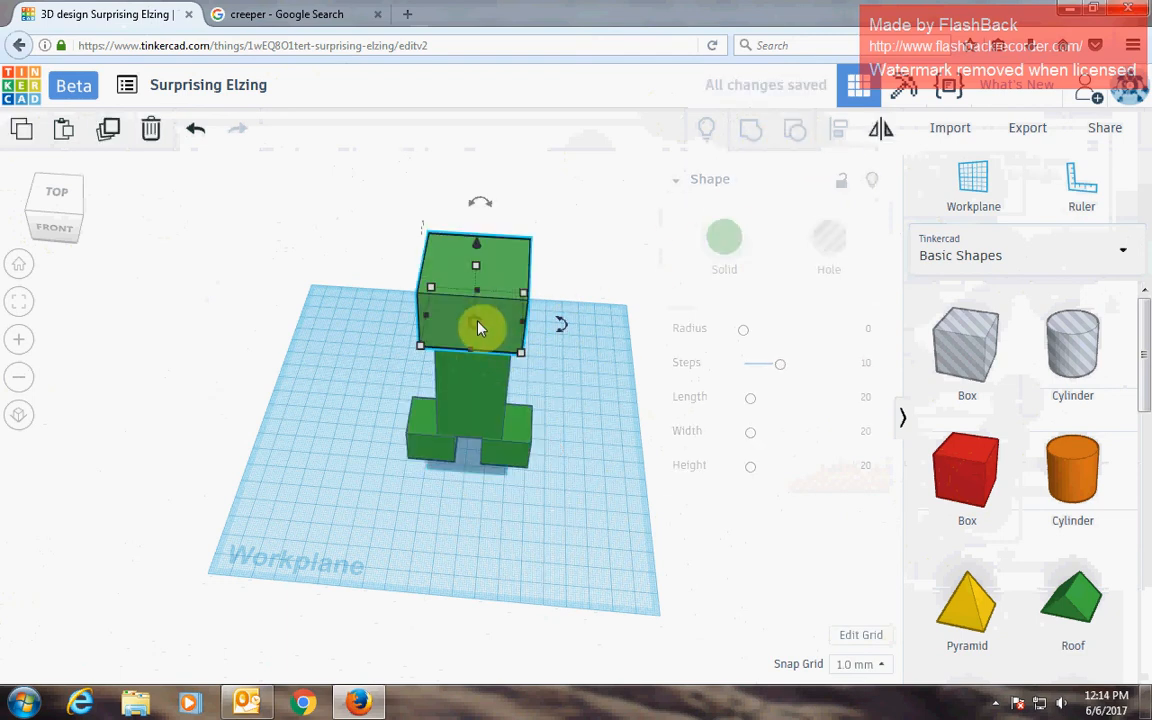
drag(481, 290, 482, 291)
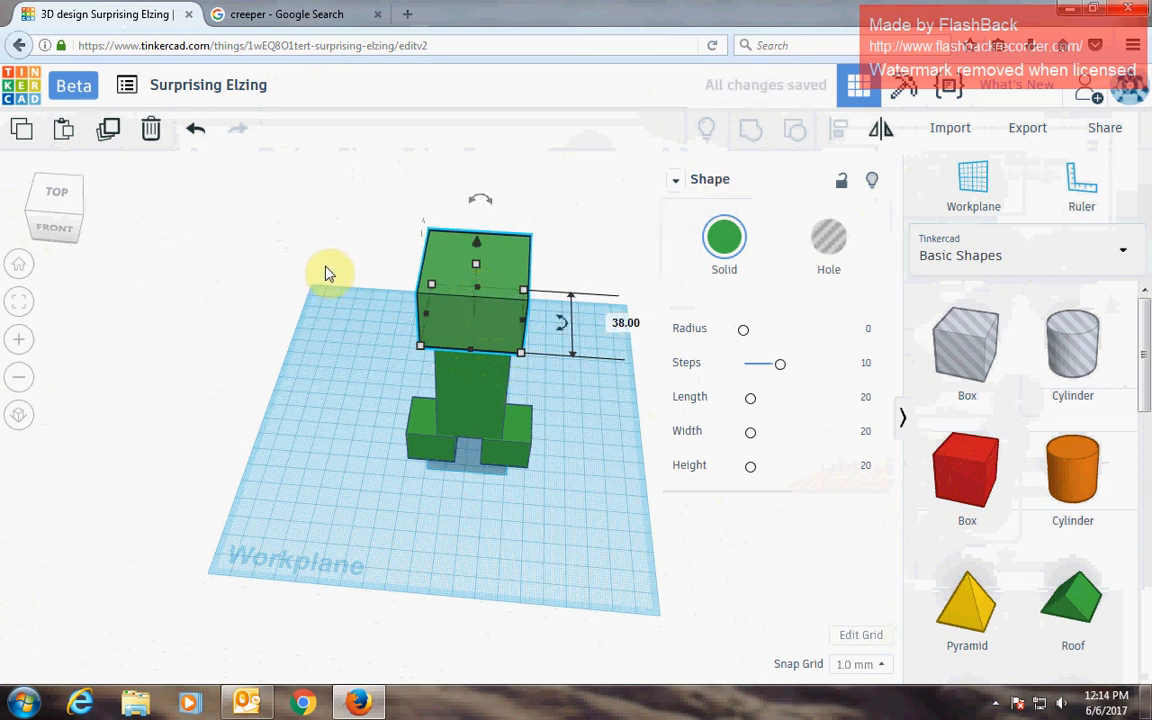
Group the creeper's body and two feet into one shape, leaving the head separate
click(387, 204)
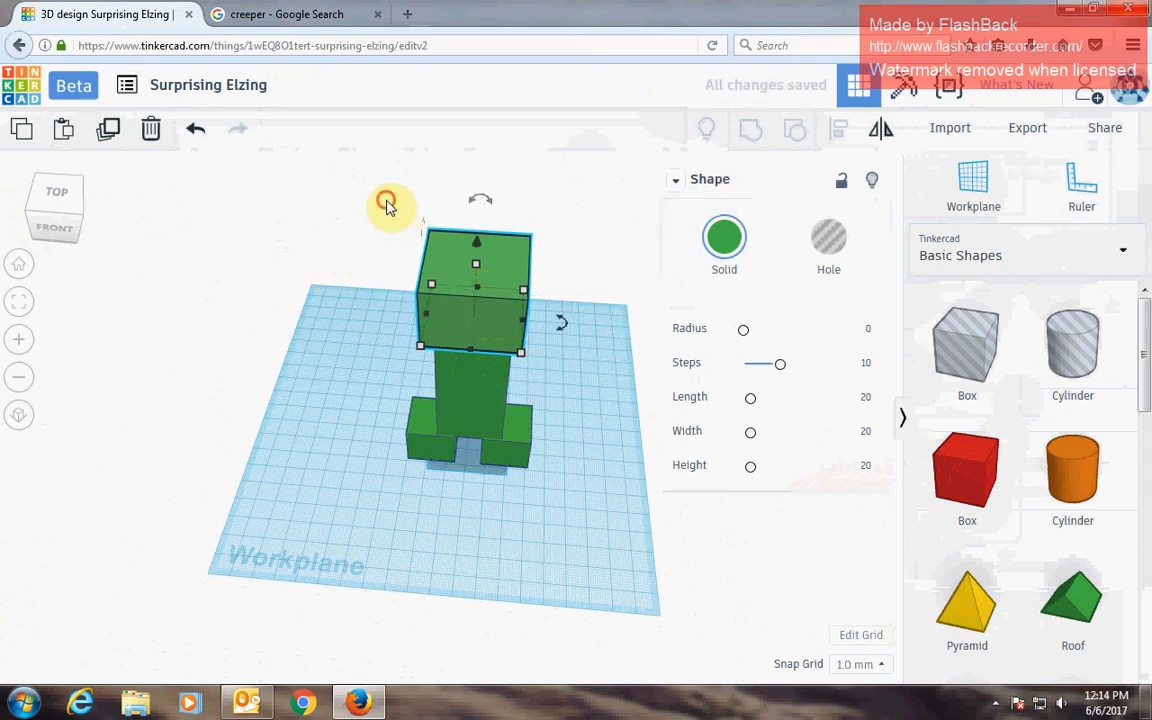
drag(387, 204, 591, 507)
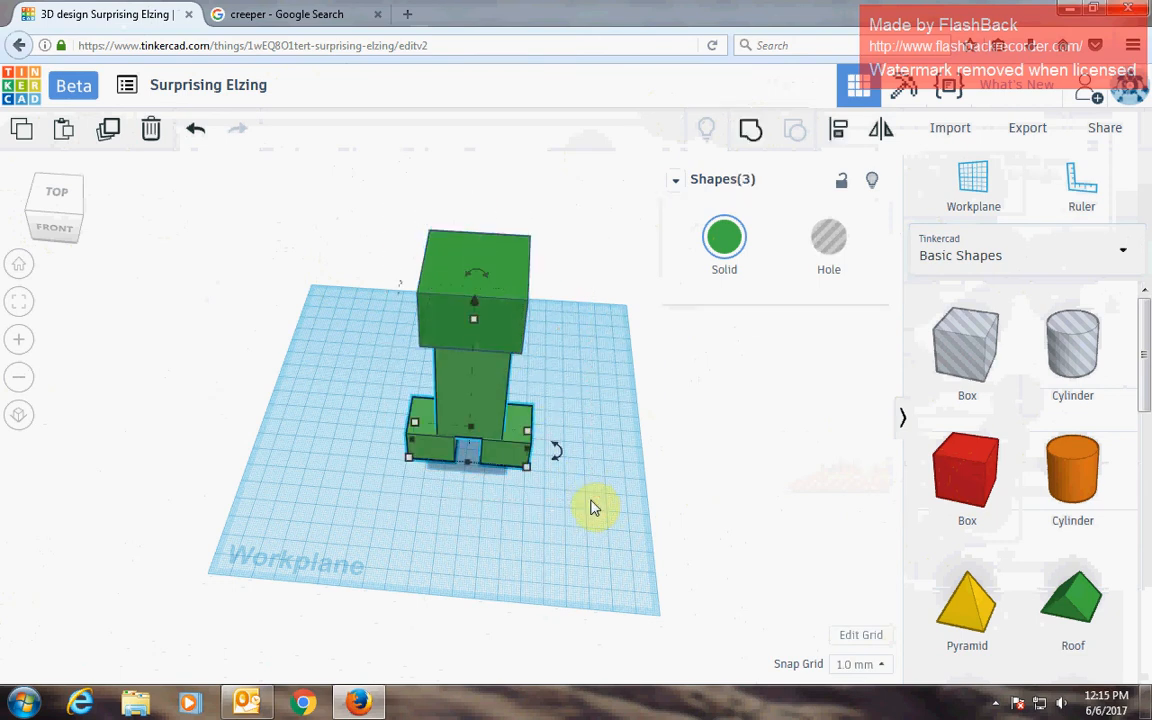
click(752, 134)
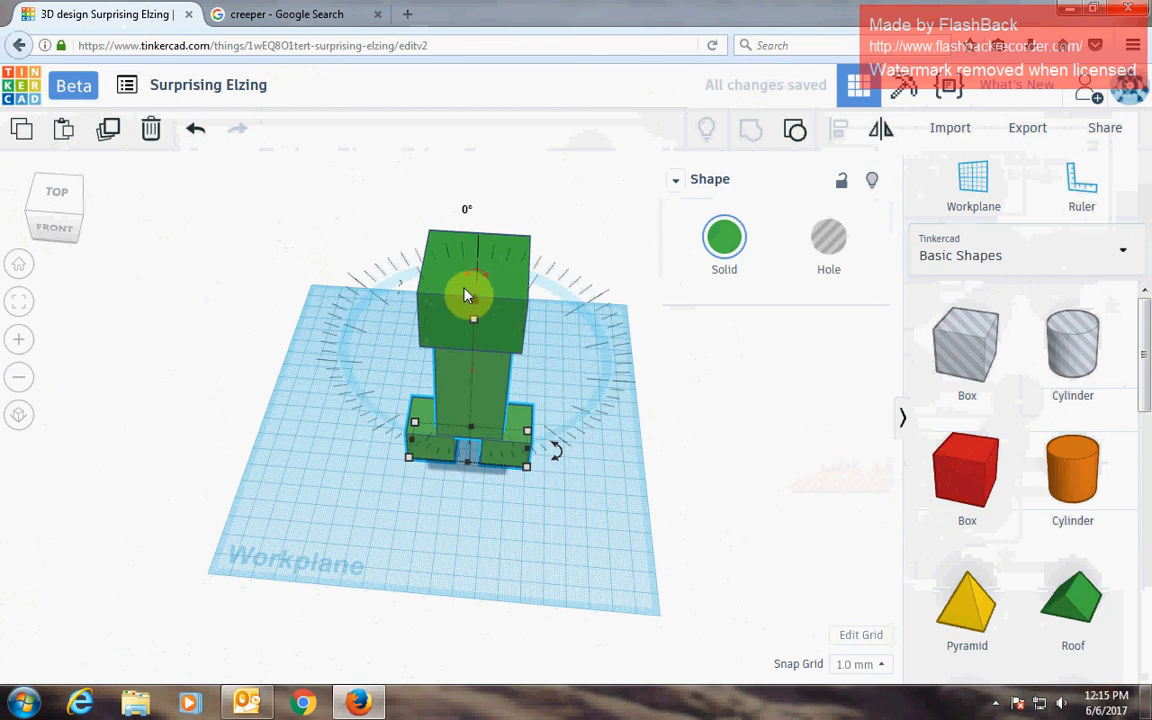
Group the head with the grouped body and feet, and delete the whole creeper from the workplane
click(393, 206)
drag(378, 197, 586, 499)
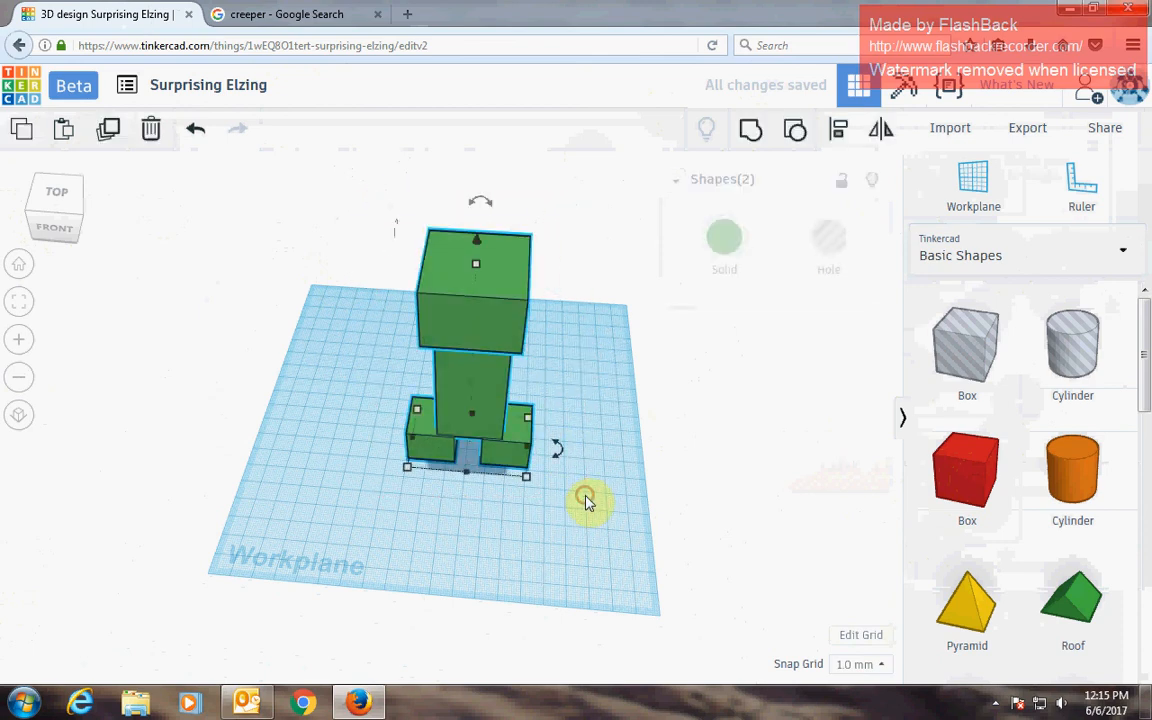
click(751, 135)
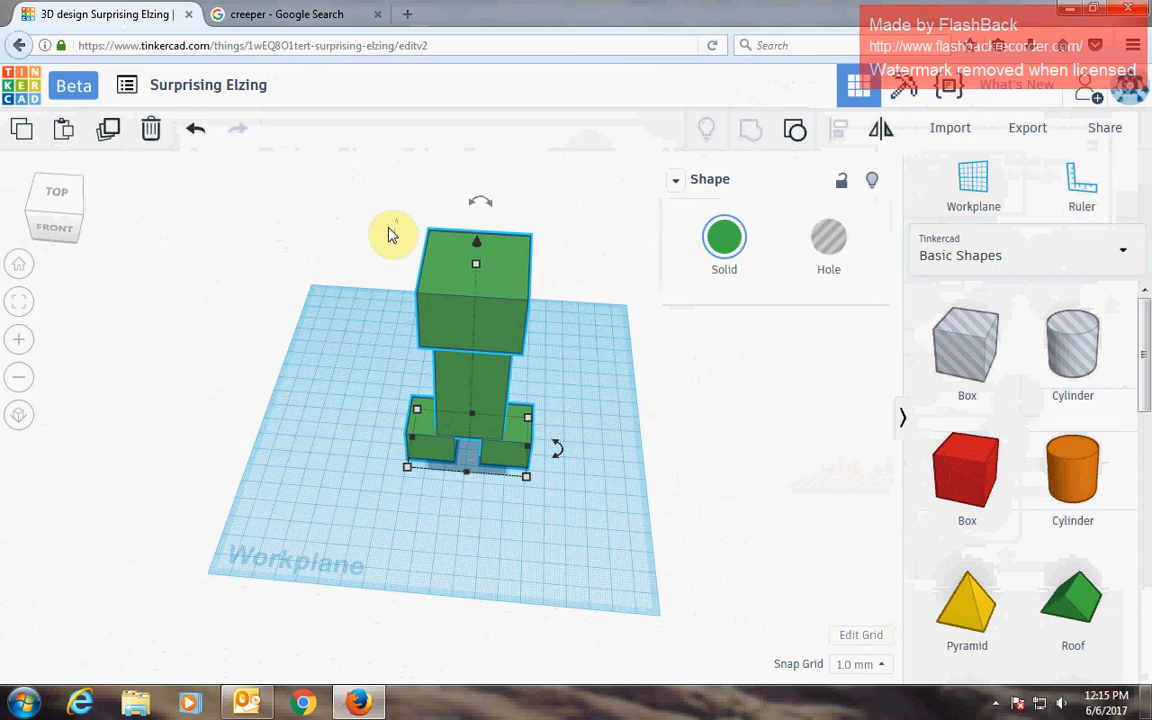
click(149, 131)
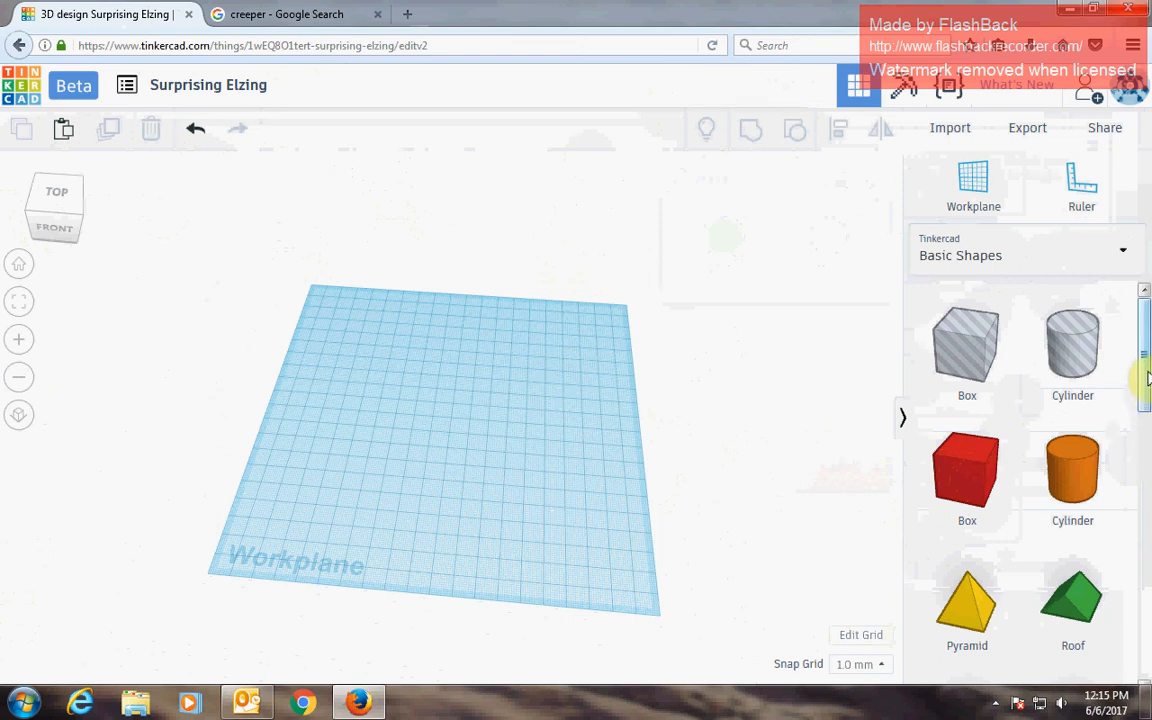
Place a Round Roof in the middle of the workplane and raise its height to 61 mm
drag(1146, 375, 1147, 460)
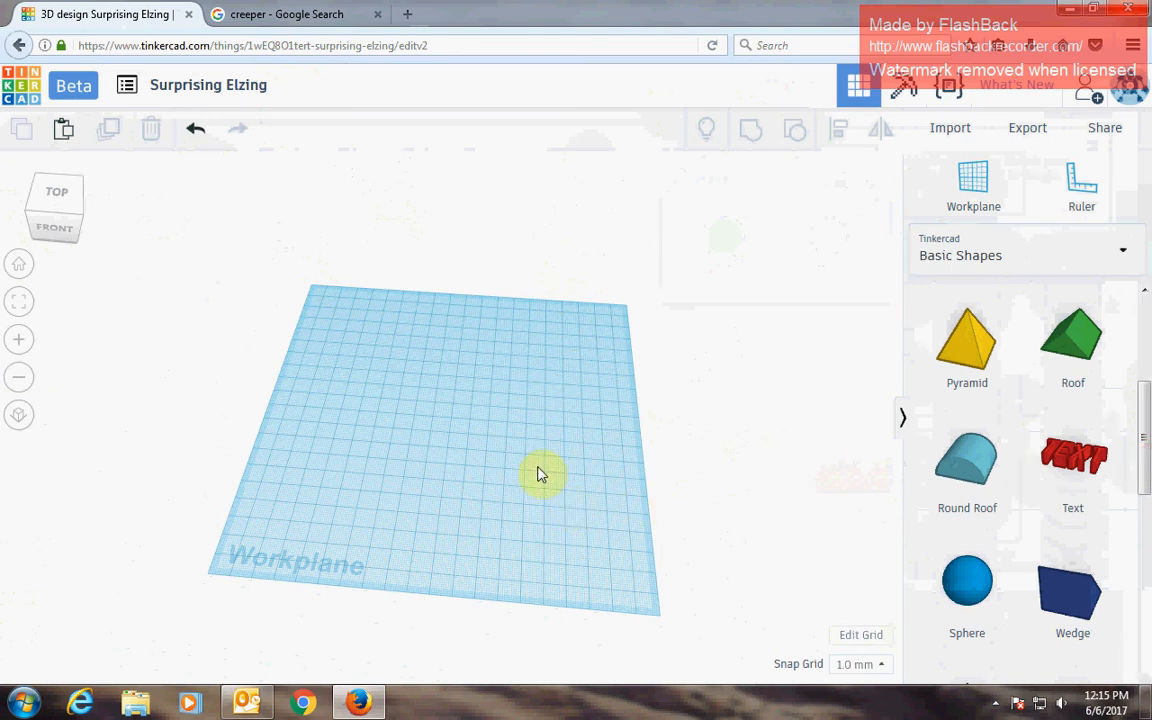
scroll(290, 366, up, 3)
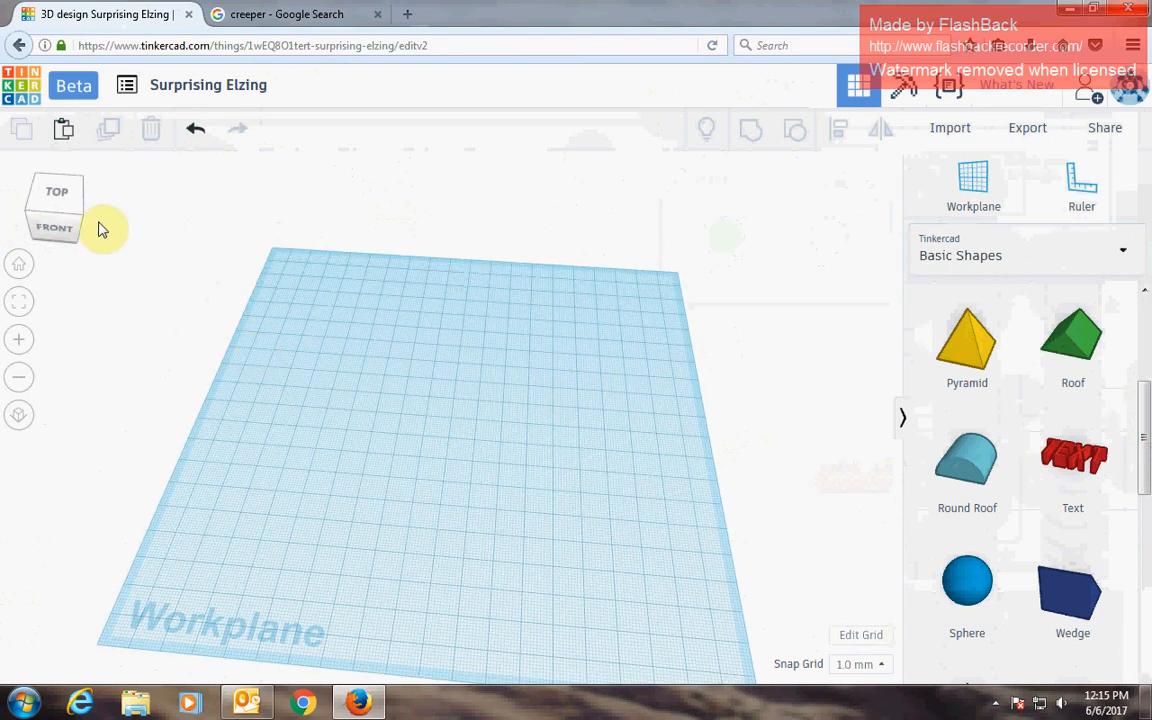
mouse_move(49, 198)
mouse_down()
mouse_move(57, 216)
mouse_move(49, 211)
mouse_up()
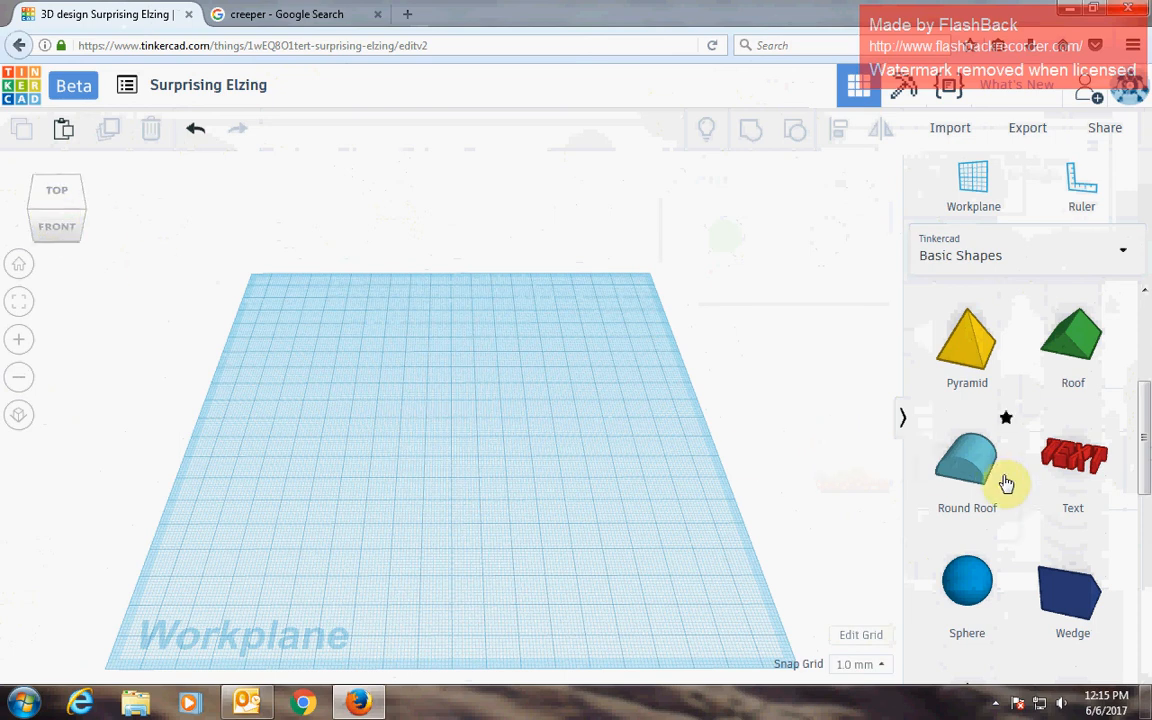
drag(1006, 483, 560, 501)
drag(465, 455, 450, 345)
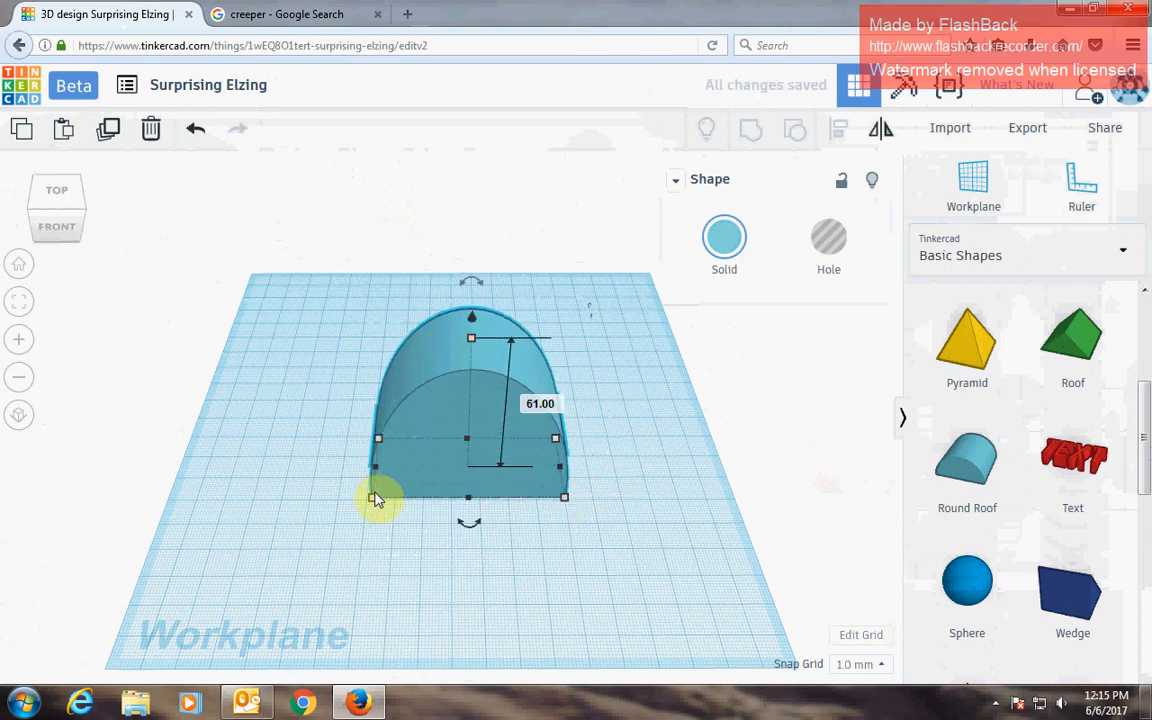
Shift the round roof 39 mm to the left and enlarge it to 112 mm wide, 26 mm deep and 87 mm tall
drag(372, 498, 262, 509)
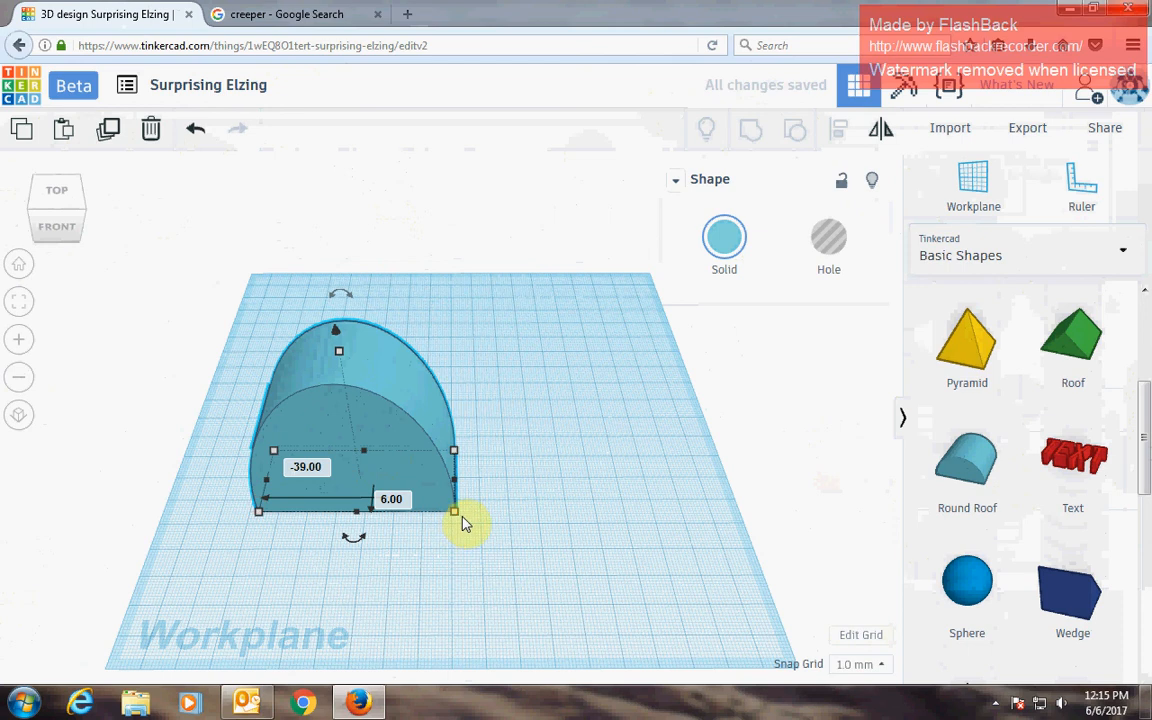
drag(459, 513, 547, 515)
drag(392, 351, 394, 274)
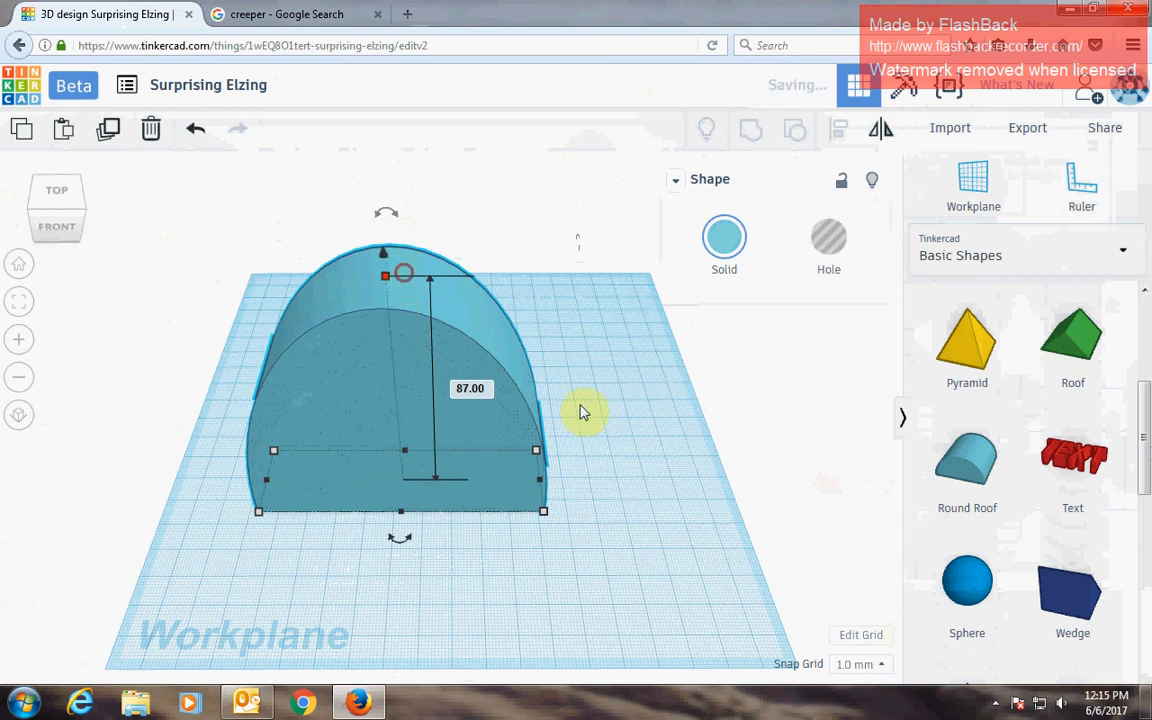
drag(545, 512, 586, 508)
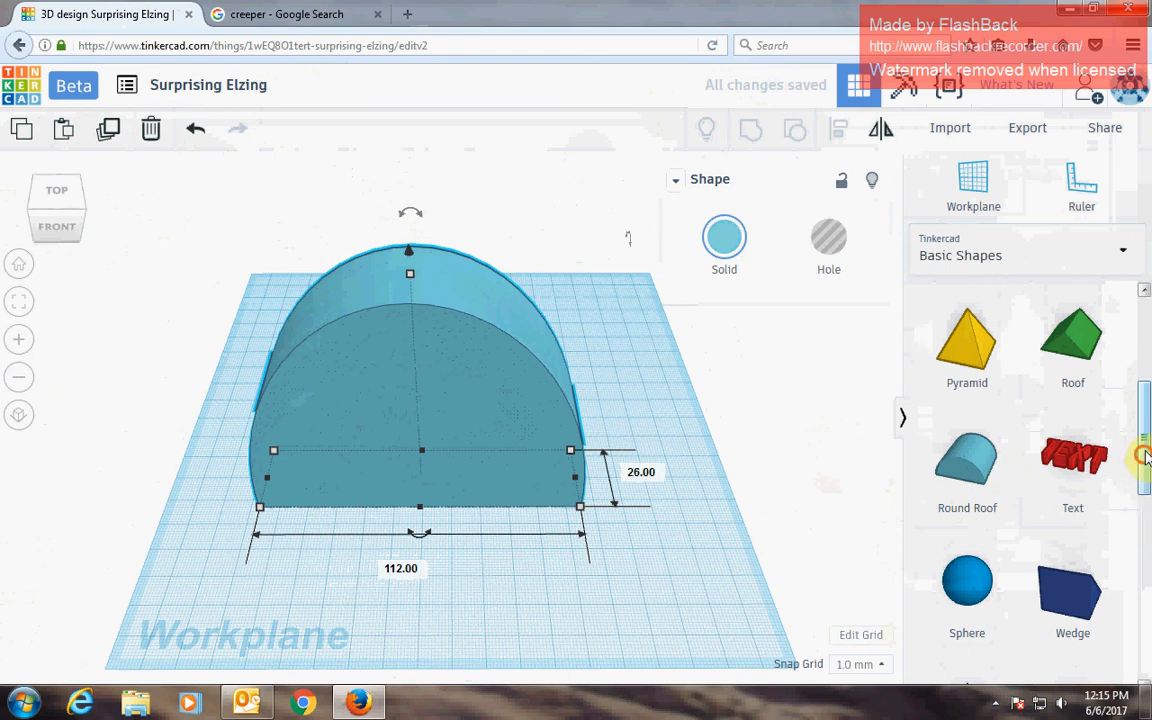
Place a solid Cylinder at the round roof's front right corner, rotate it 90° onto its side and tilt it by -22.5°
scroll(1140, 458, up, 3)
drag(1083, 470, 597, 563)
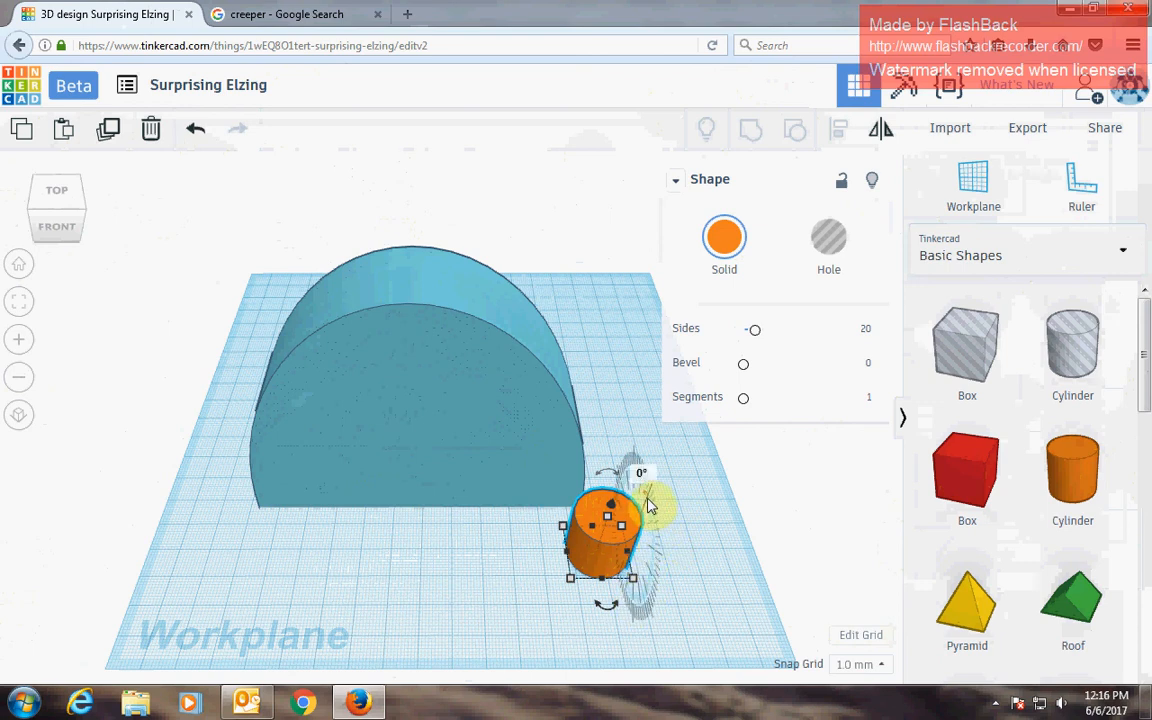
drag(650, 502, 656, 615)
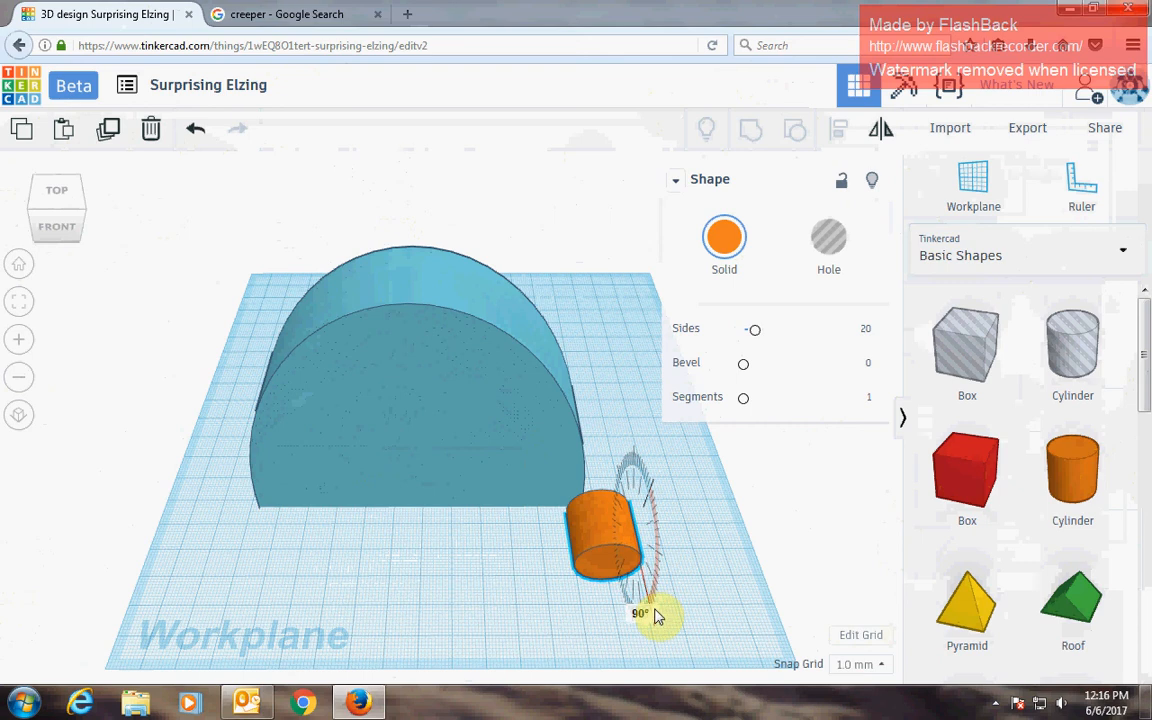
drag(656, 616, 657, 614)
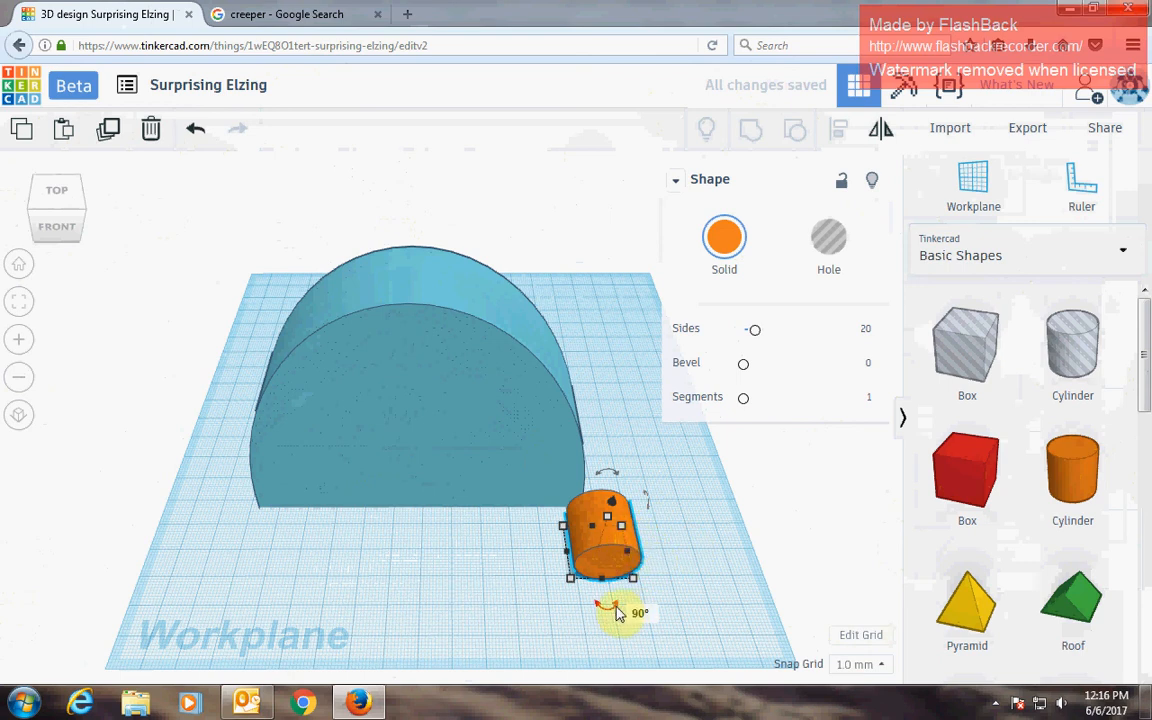
drag(597, 520, 590, 545)
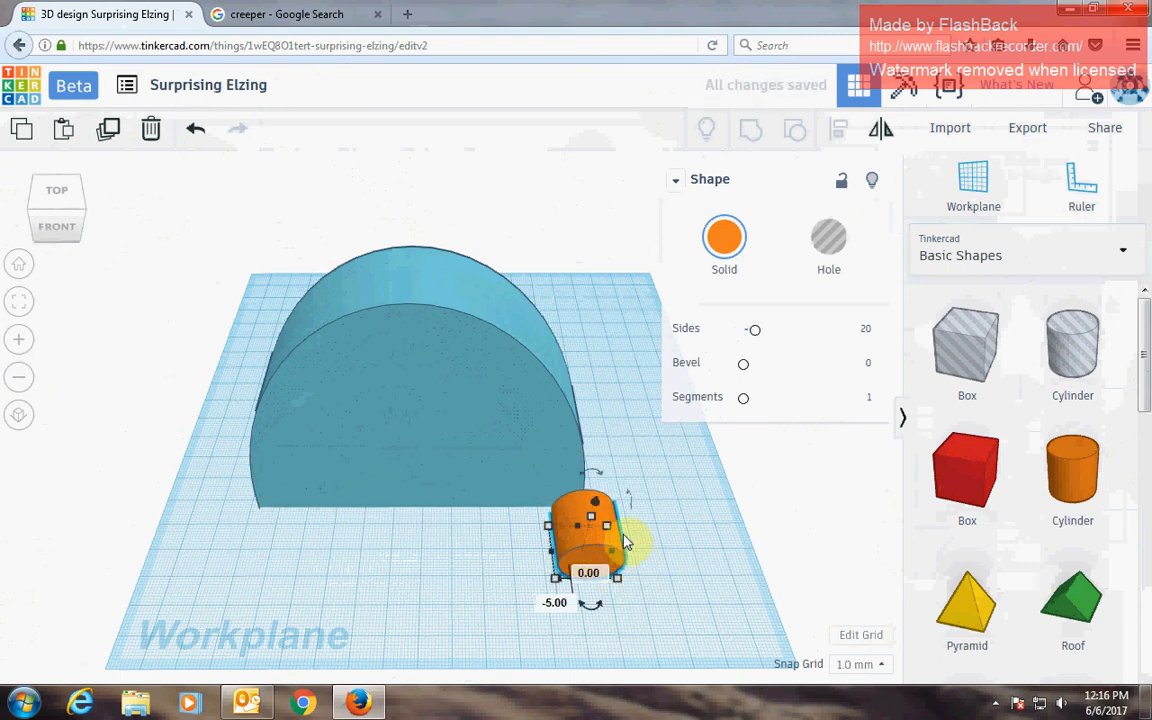
drag(597, 607, 620, 484)
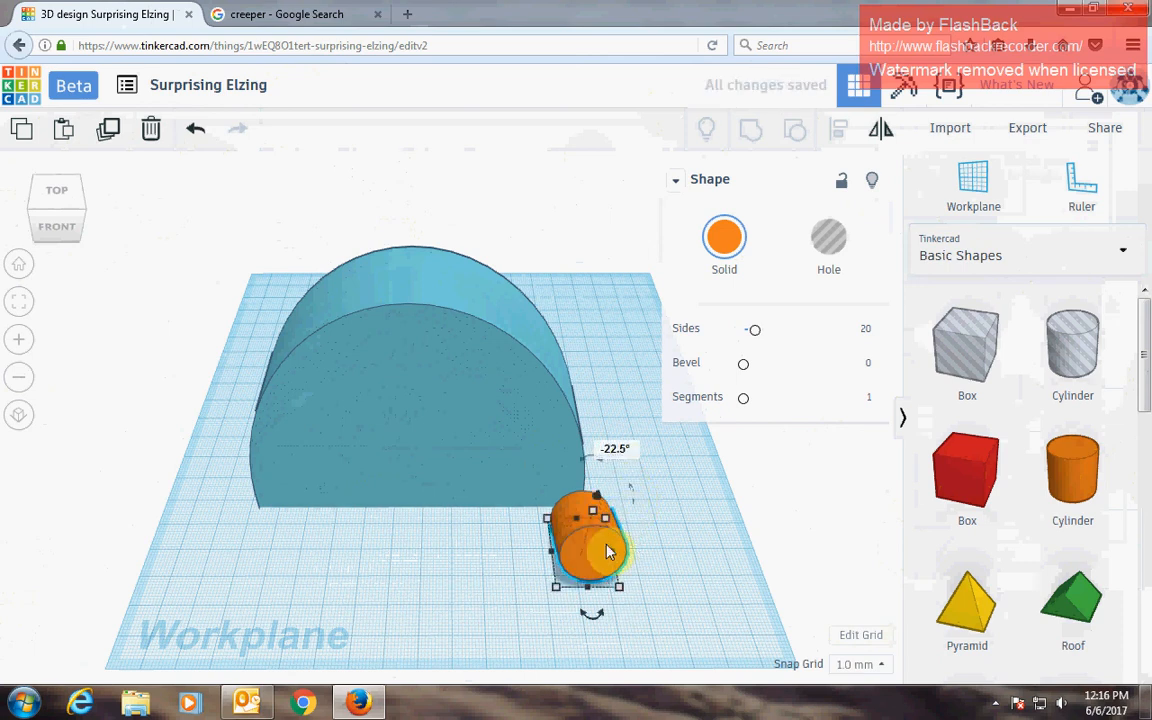
Move the tilted cylinder against the round roof's front face, widen it to the left and stretch its height to 90.07 mm
drag(592, 542, 488, 419)
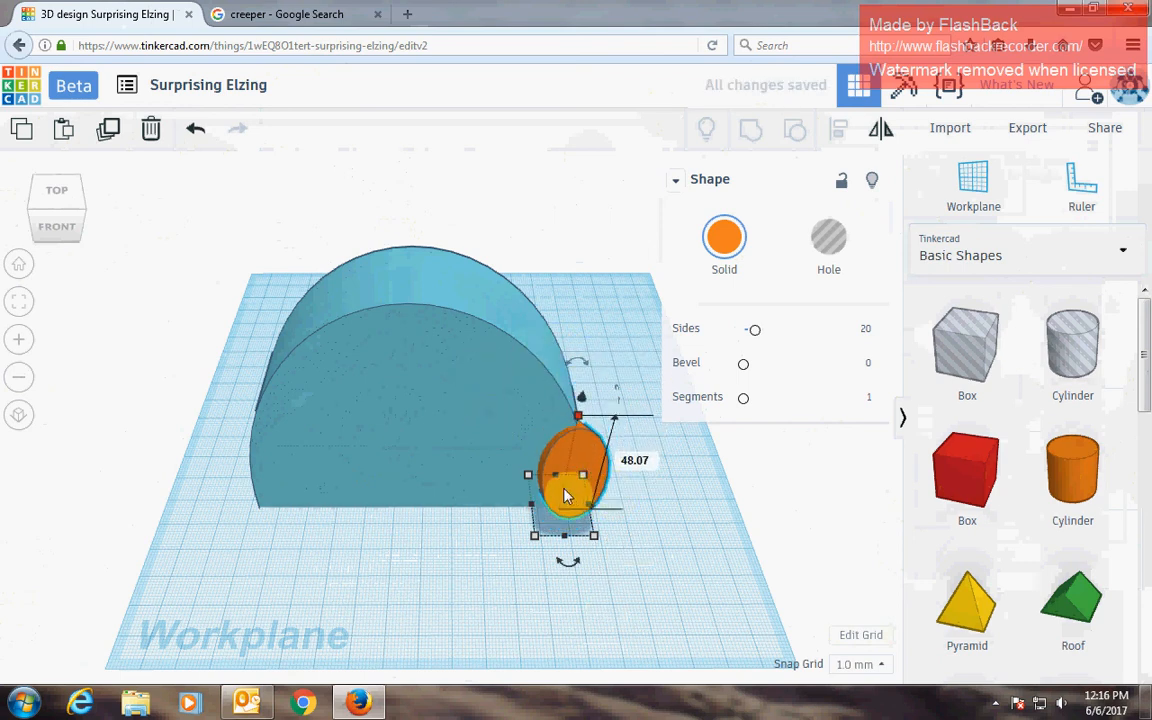
drag(557, 479, 499, 467)
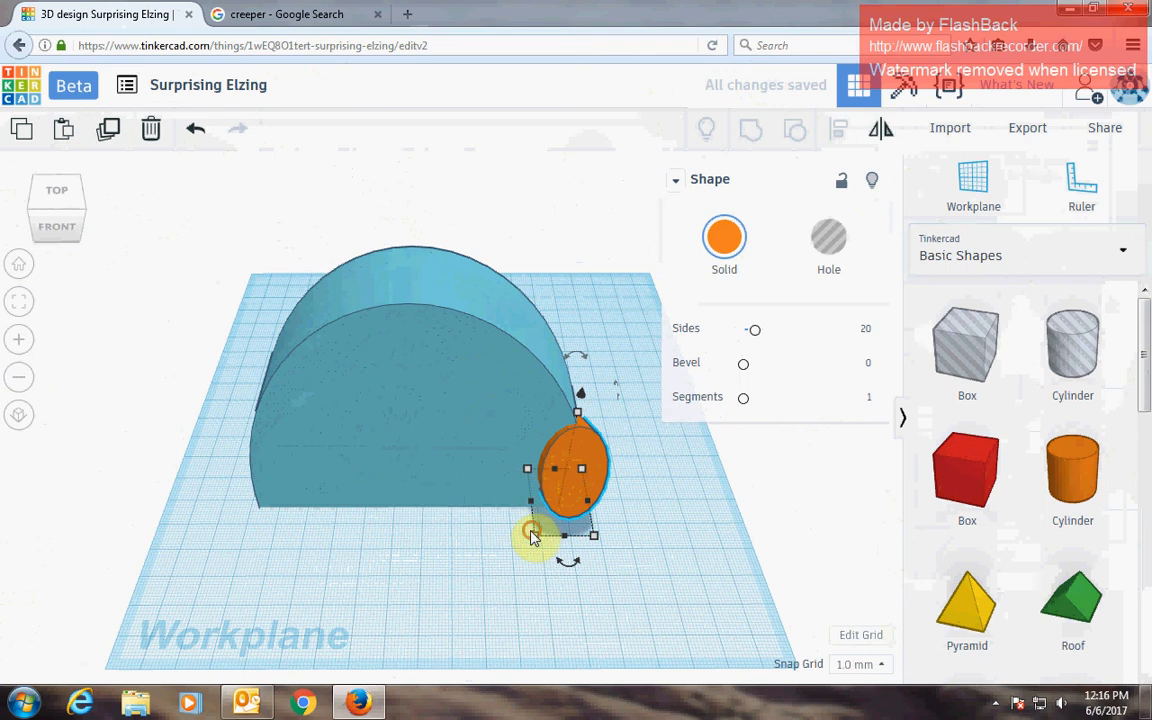
click(421, 508)
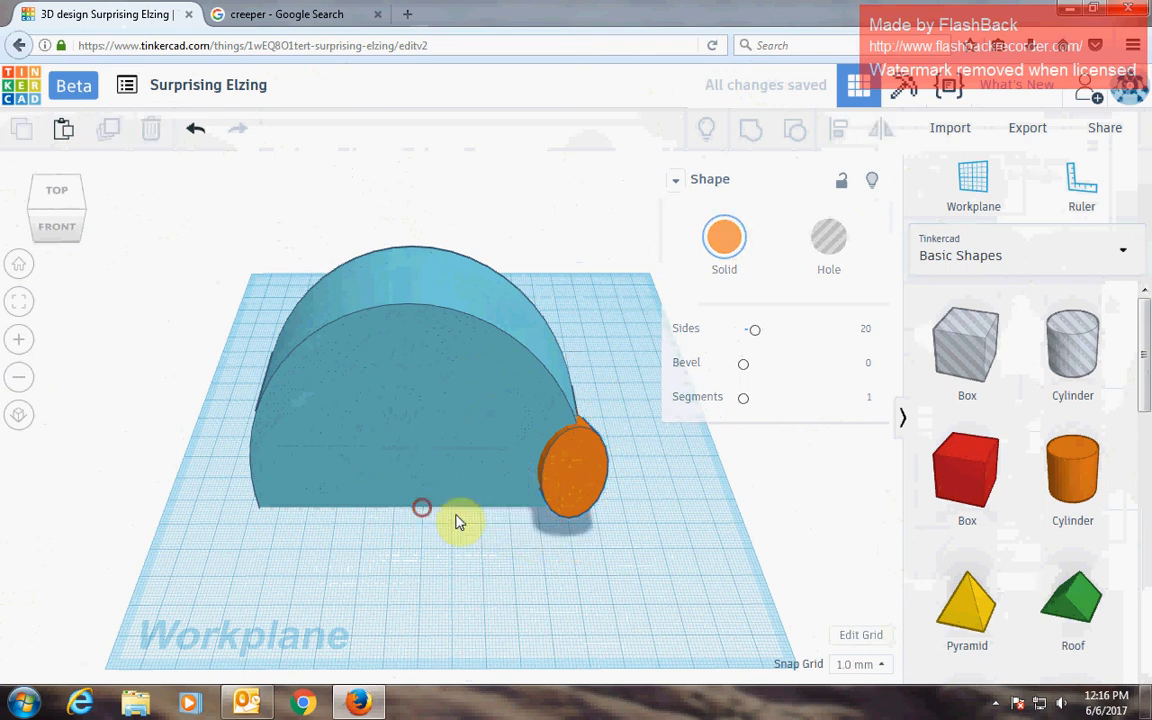
click(560, 508)
drag(532, 537, 393, 559)
drag(497, 420, 476, 307)
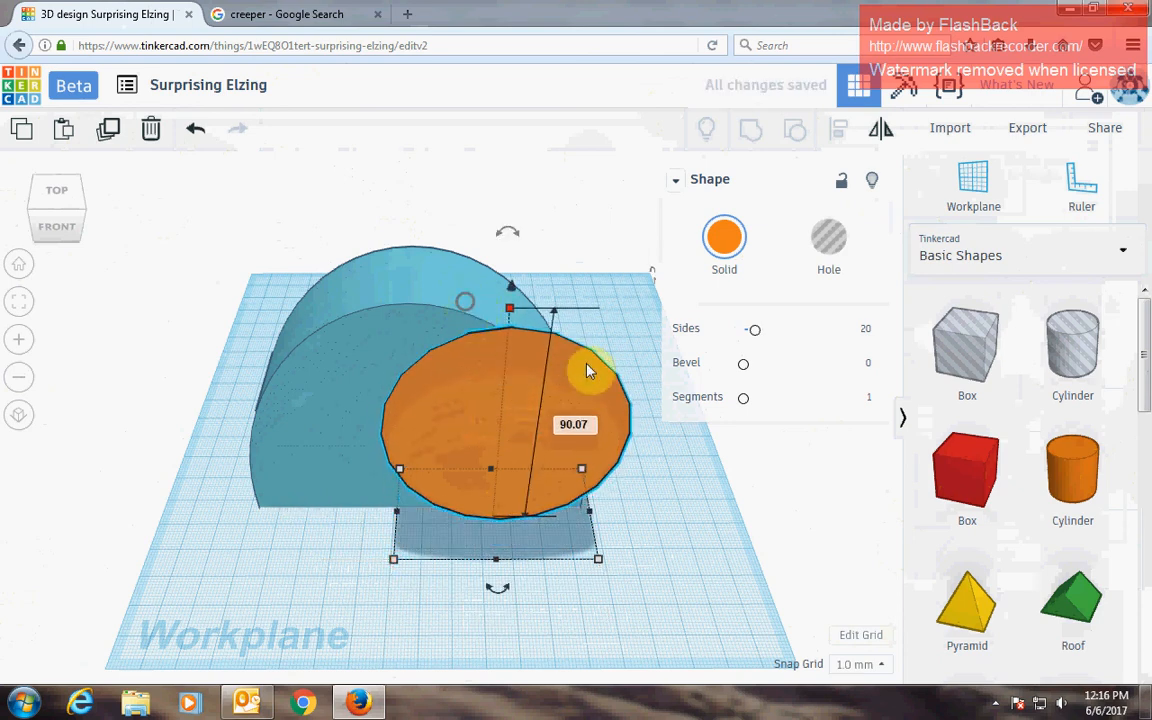
Move the round roof 15 mm forward into the cylinder and reduce its base to 101 by 19 mm
drag(40, 205, 8, 215)
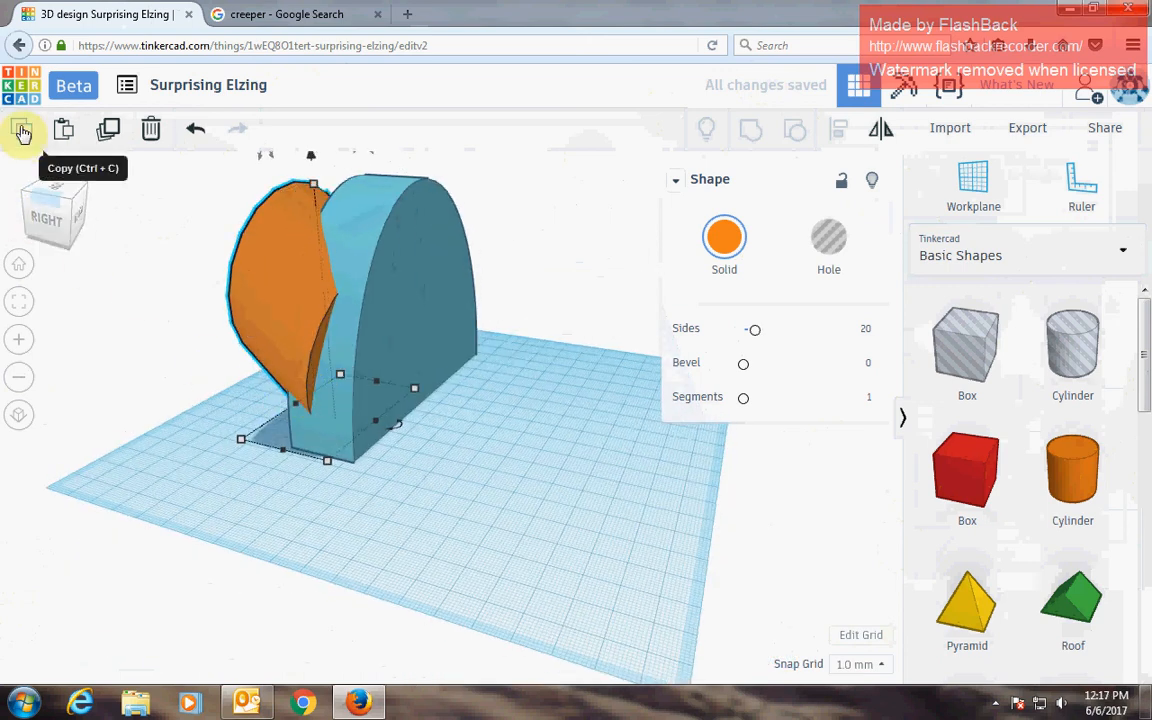
drag(43, 208, 84, 213)
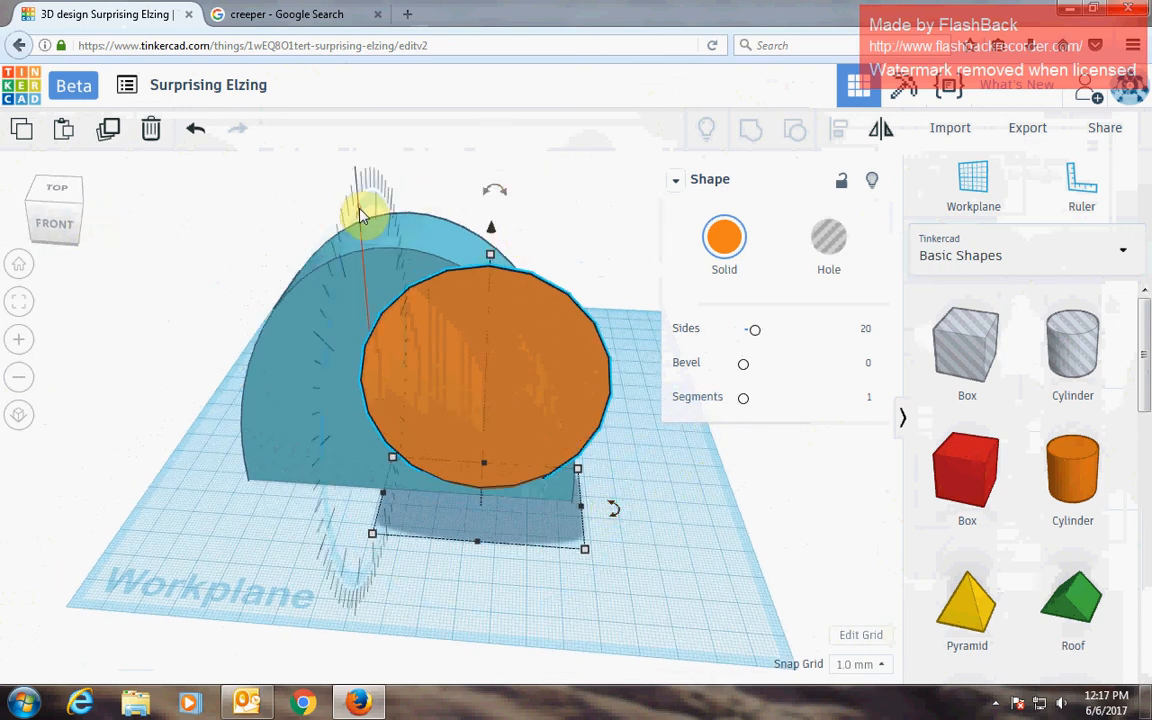
drag(360, 212, 365, 264)
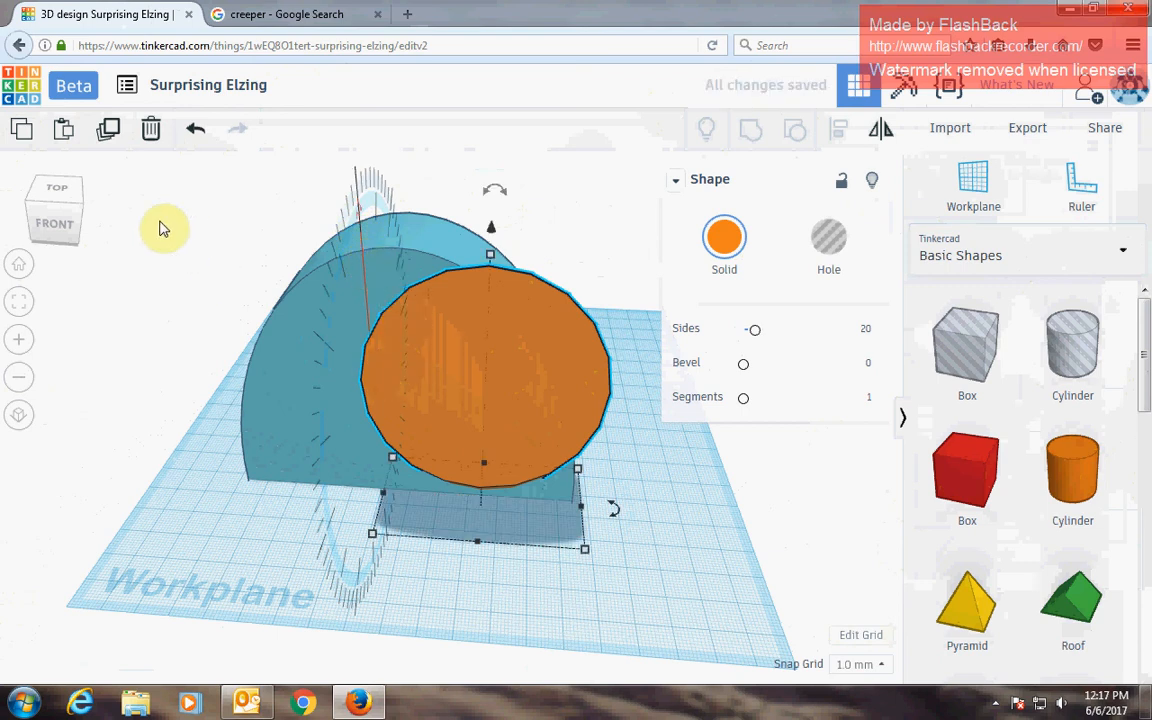
click(36, 206)
click(28, 207)
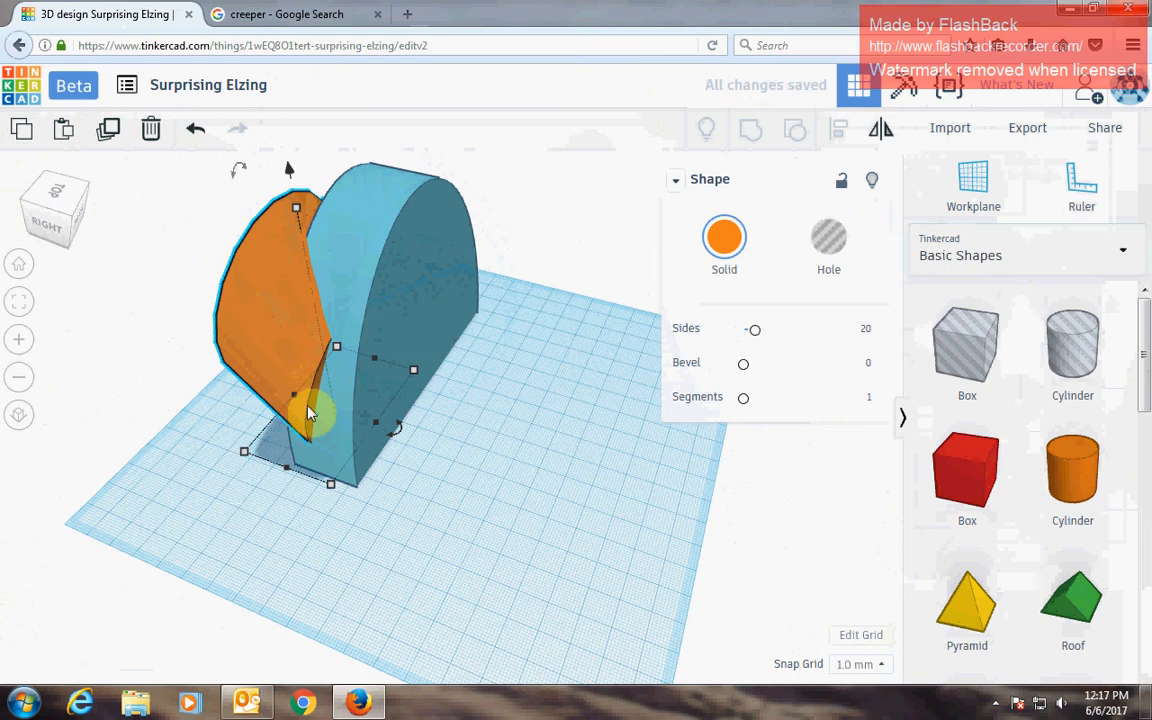
click(385, 425)
drag(358, 413, 344, 408)
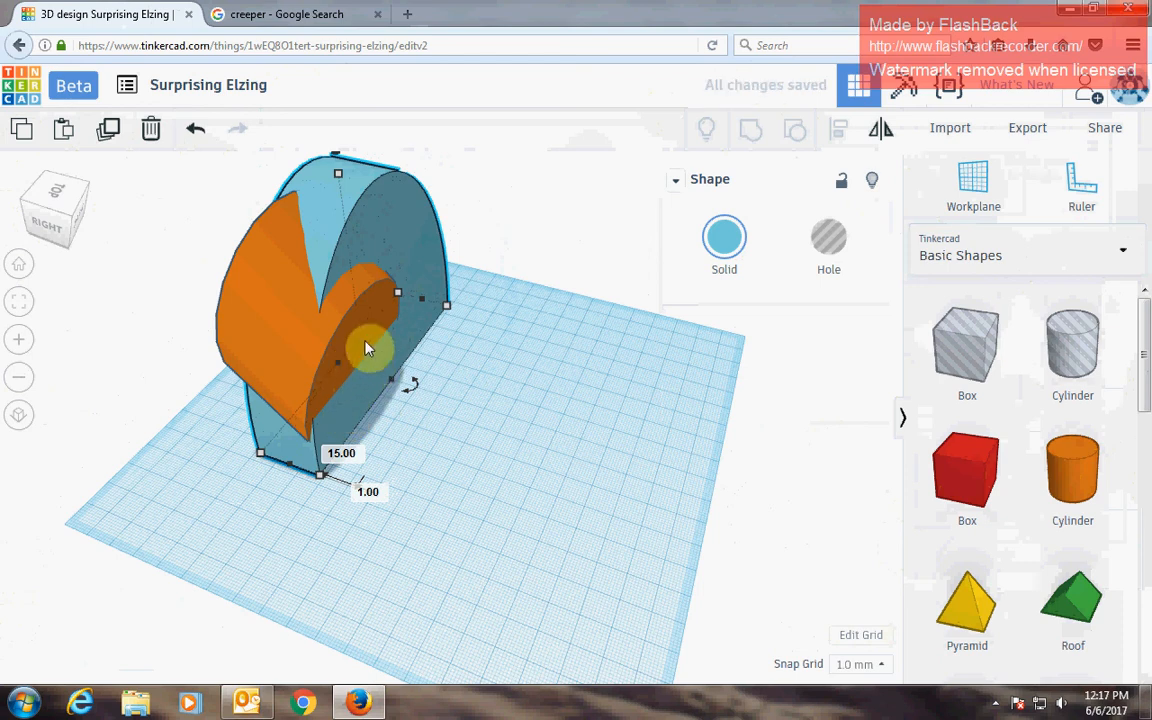
mouse_move(398, 303)
mouse_down()
mouse_move(422, 319)
mouse_move(398, 316)
mouse_up()
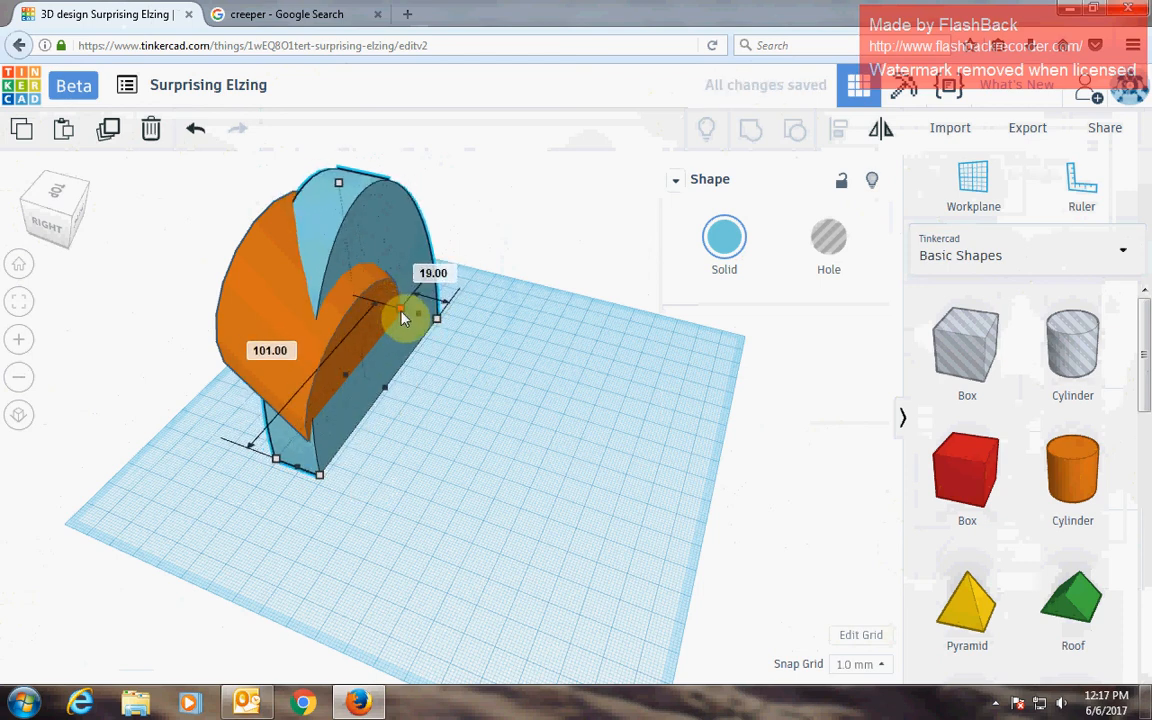
Enlarge the cylinder's base to 70 mm wide and 49 mm deep, extending it through the round roof
click(334, 374)
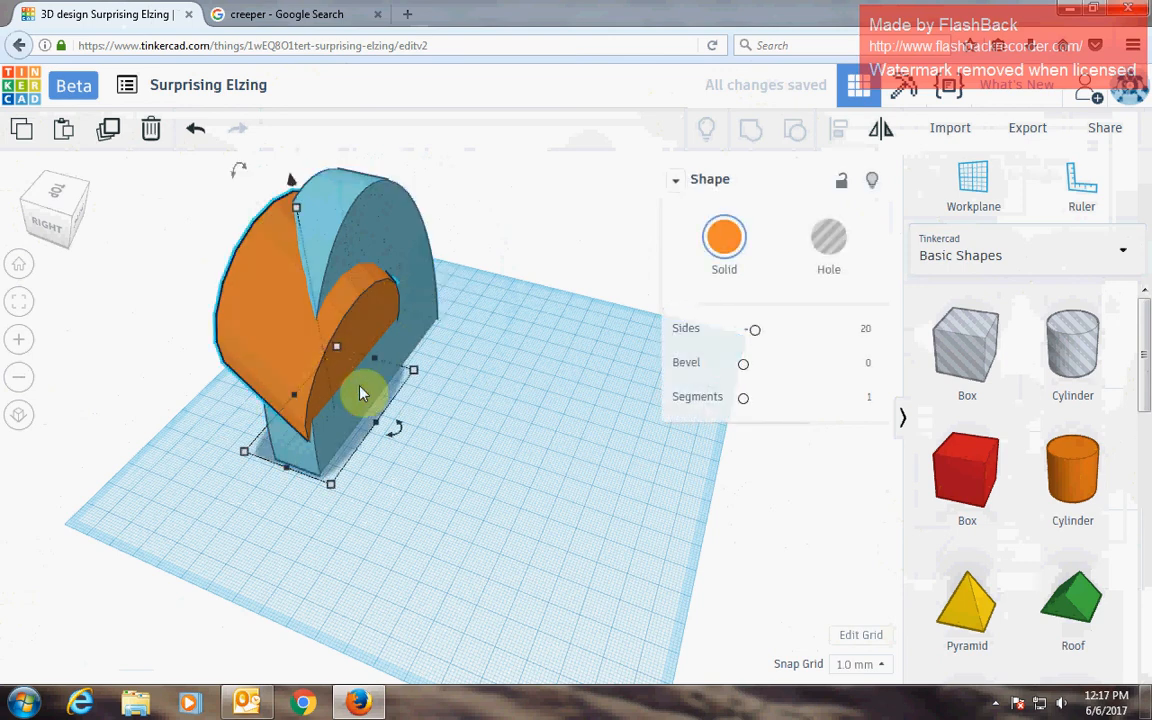
mouse_move(386, 424)
mouse_down()
mouse_move(403, 438)
mouse_move(396, 432)
mouse_up()
drag(335, 487, 354, 503)
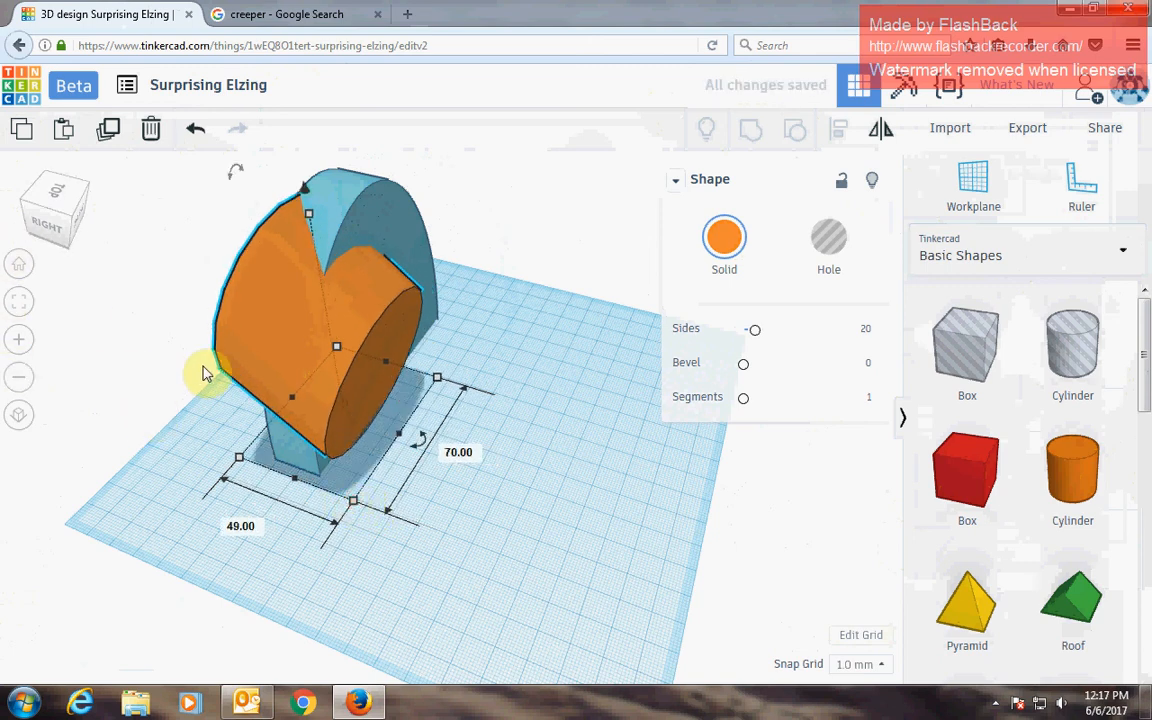
click(62, 232)
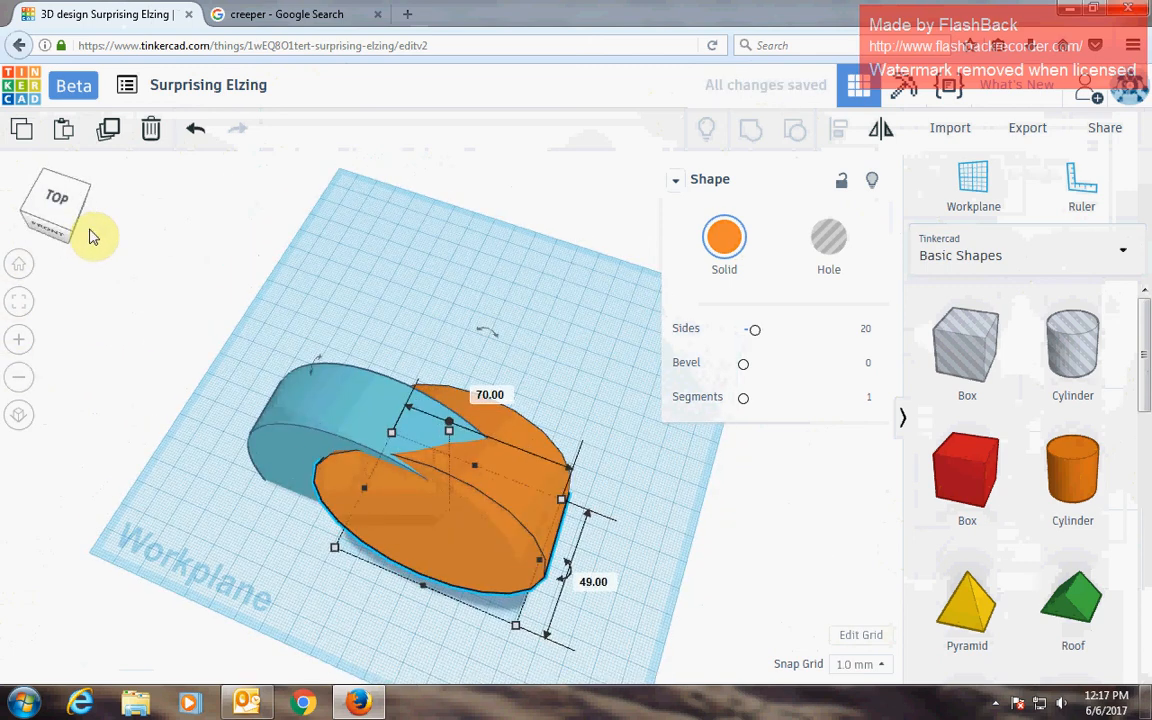
drag(97, 218, 94, 222)
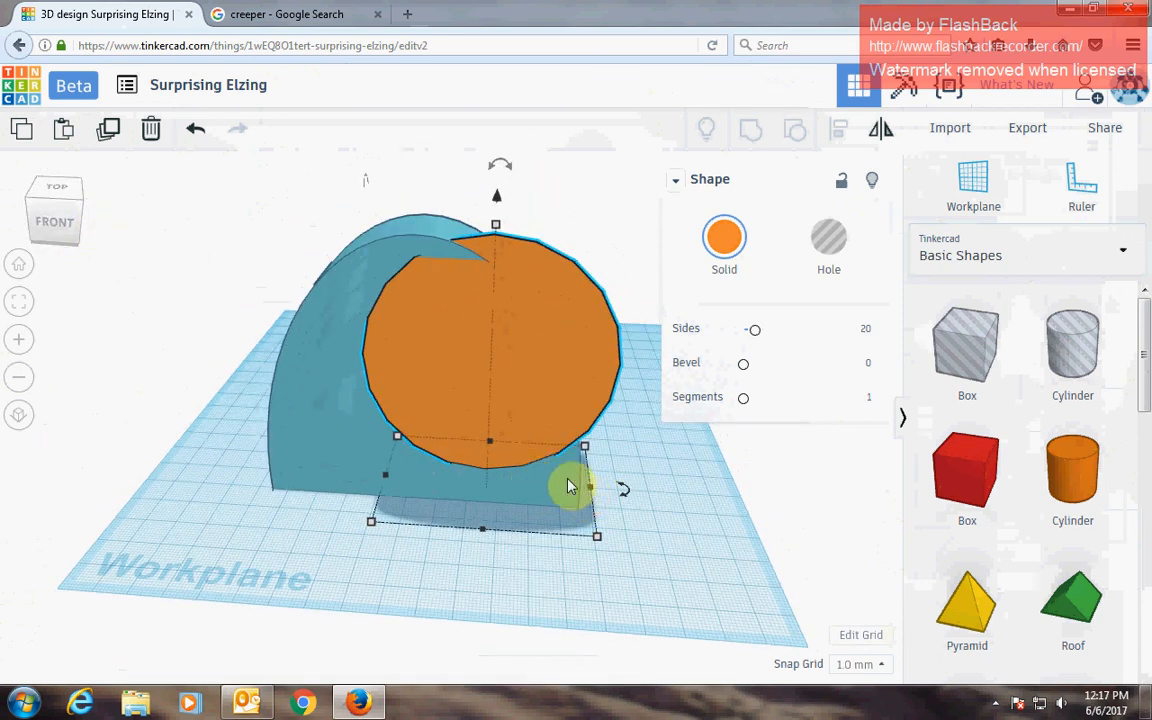
Turn the tilted cylinder into a hole and group it with the round roof to cut out a wave shape
click(517, 368)
click(833, 243)
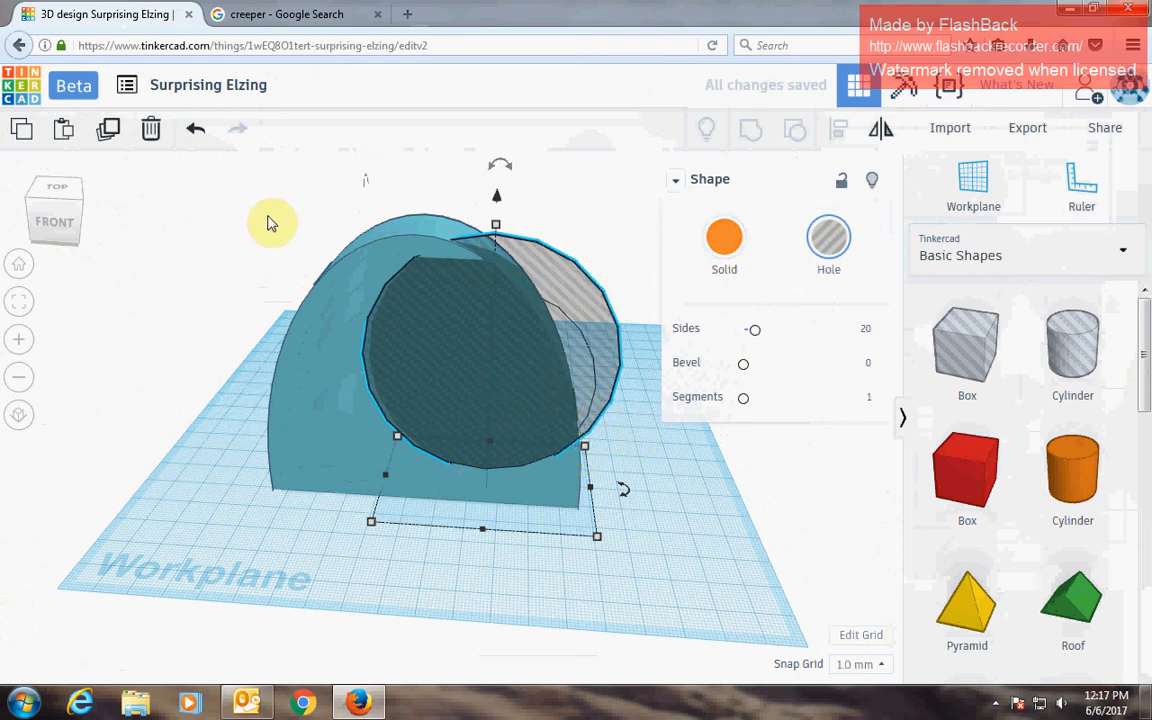
drag(270, 212, 605, 460)
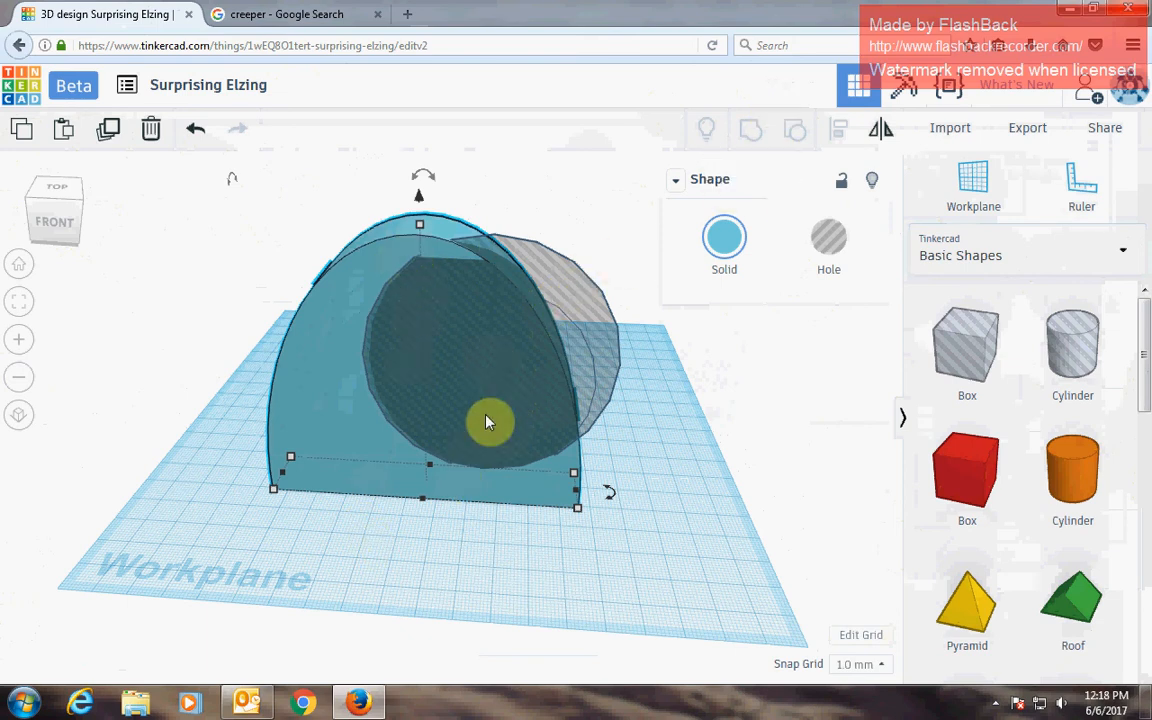
shift+click(500, 335)
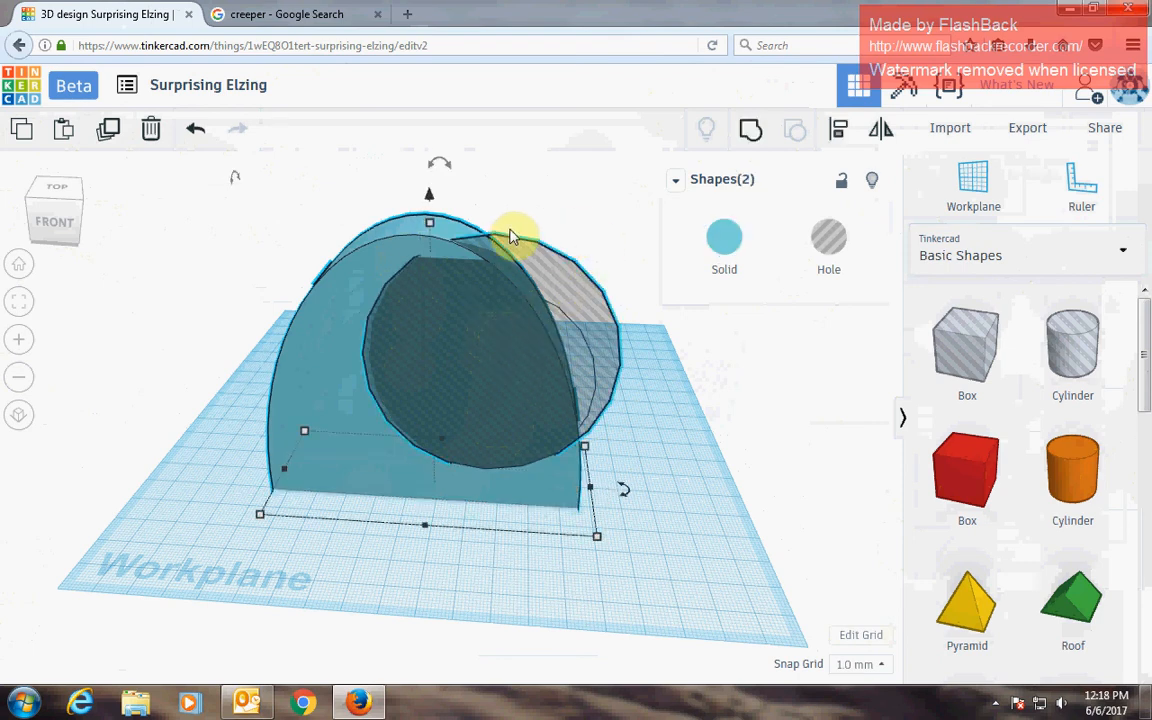
click(752, 135)
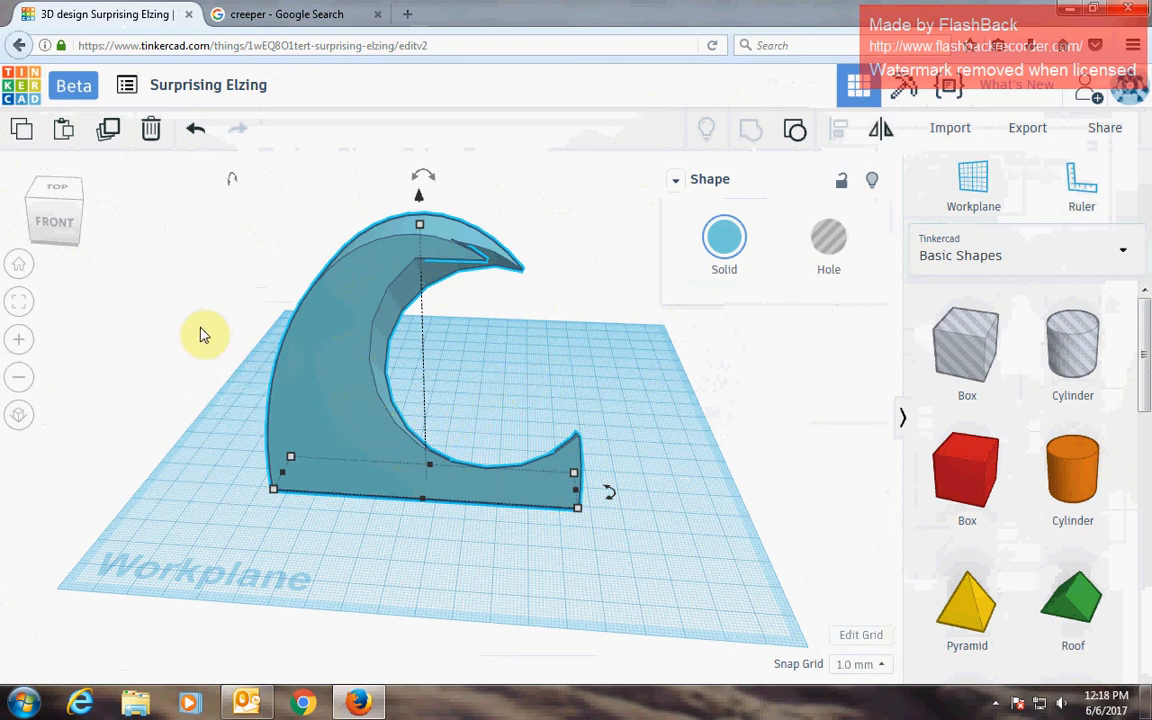
Delete the grouped wave shape from the workplane
mouse_move(80, 226)
mouse_down()
mouse_move(33, 237)
mouse_move(30, 225)
mouse_move(77, 231)
mouse_up()
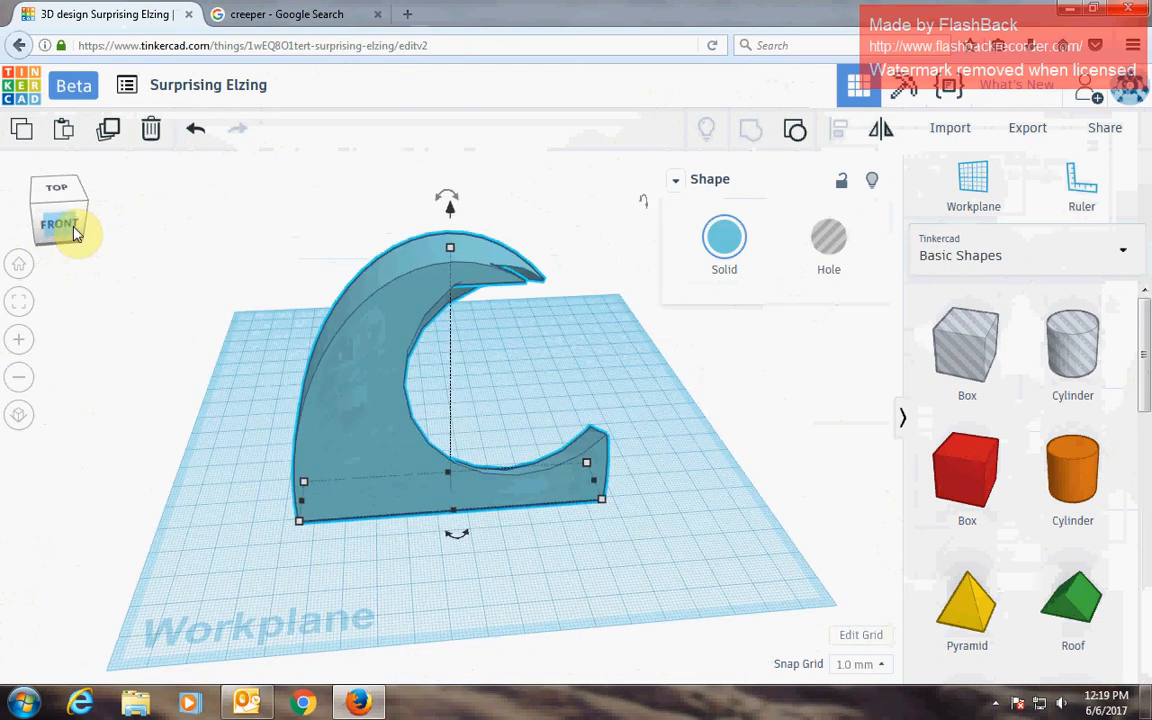
click(367, 435)
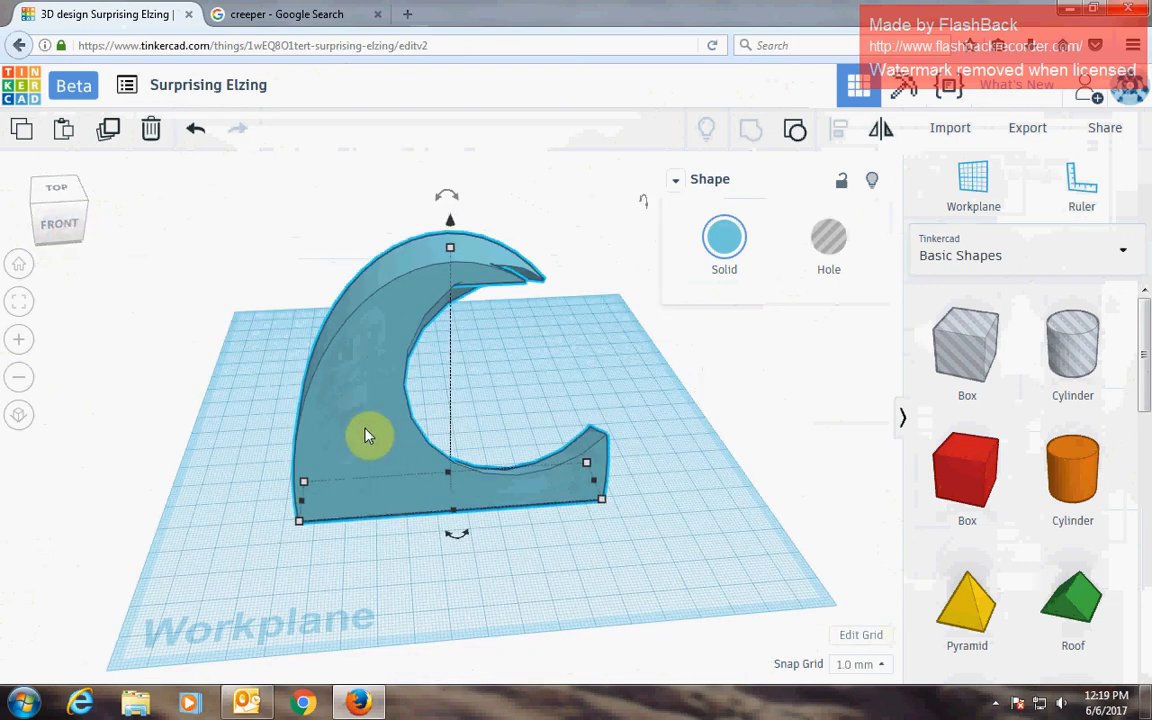
key(Delete)
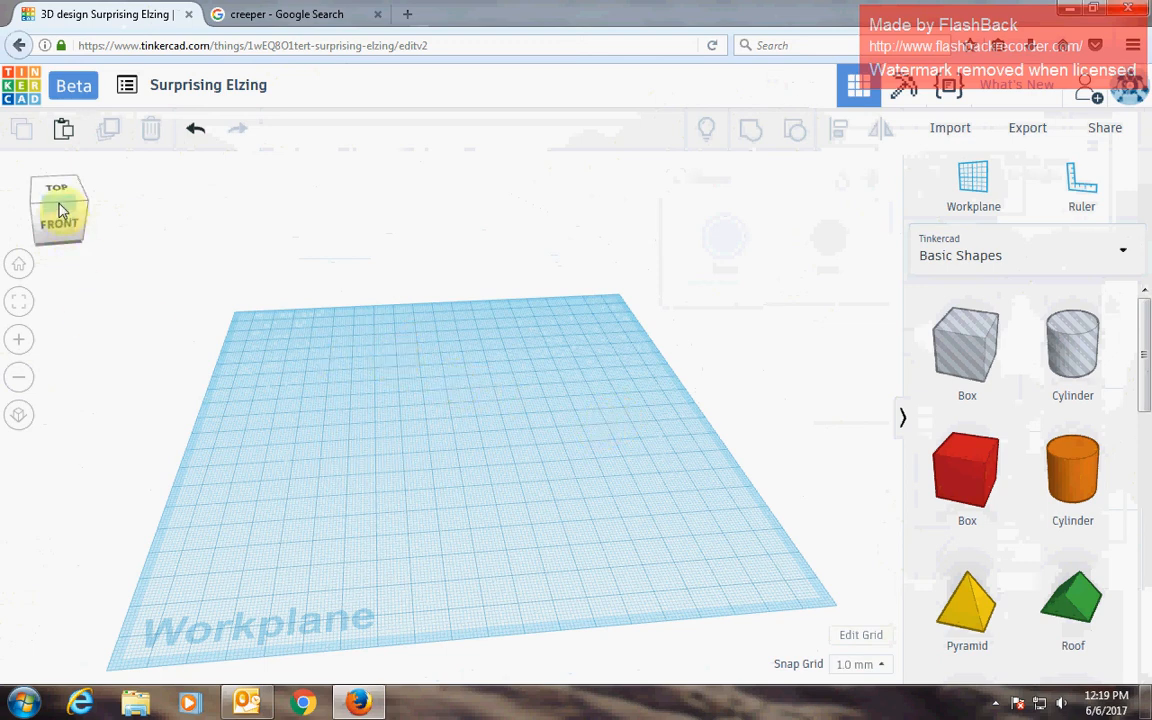
Undo the deletion of the wave shape, redo it, and undo it once more
mouse_move(57, 193)
mouse_down()
mouse_move(50, 203)
mouse_move(72, 220)
mouse_move(58, 210)
mouse_up()
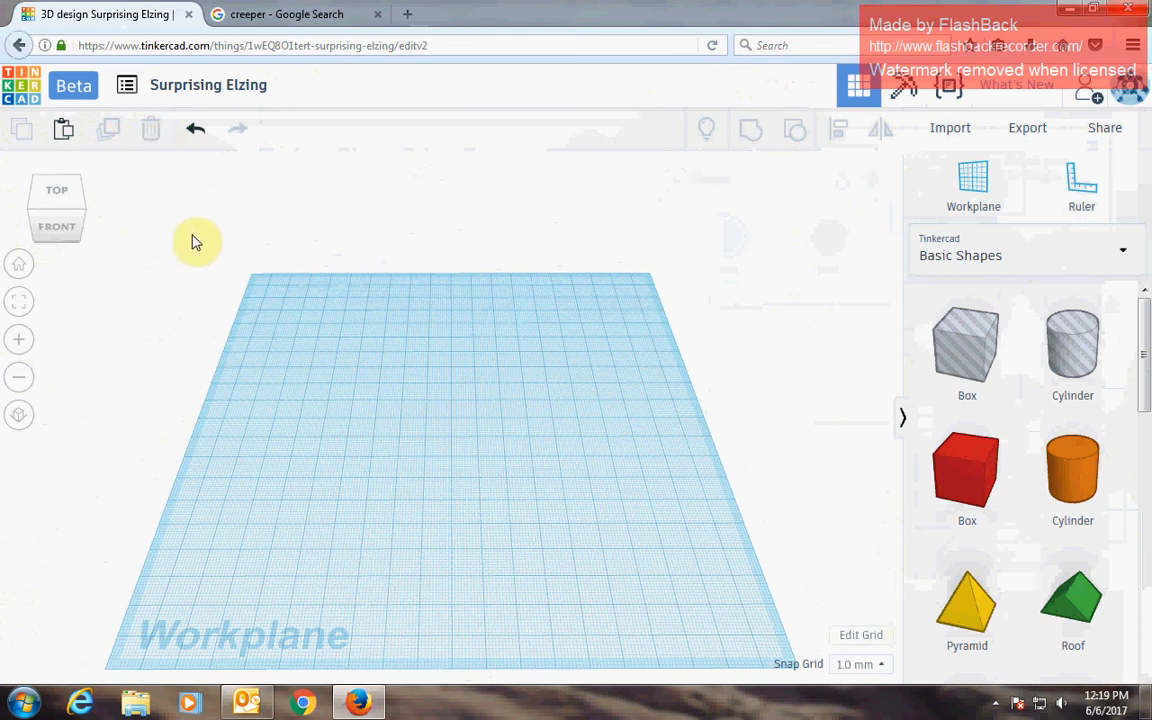
click(197, 140)
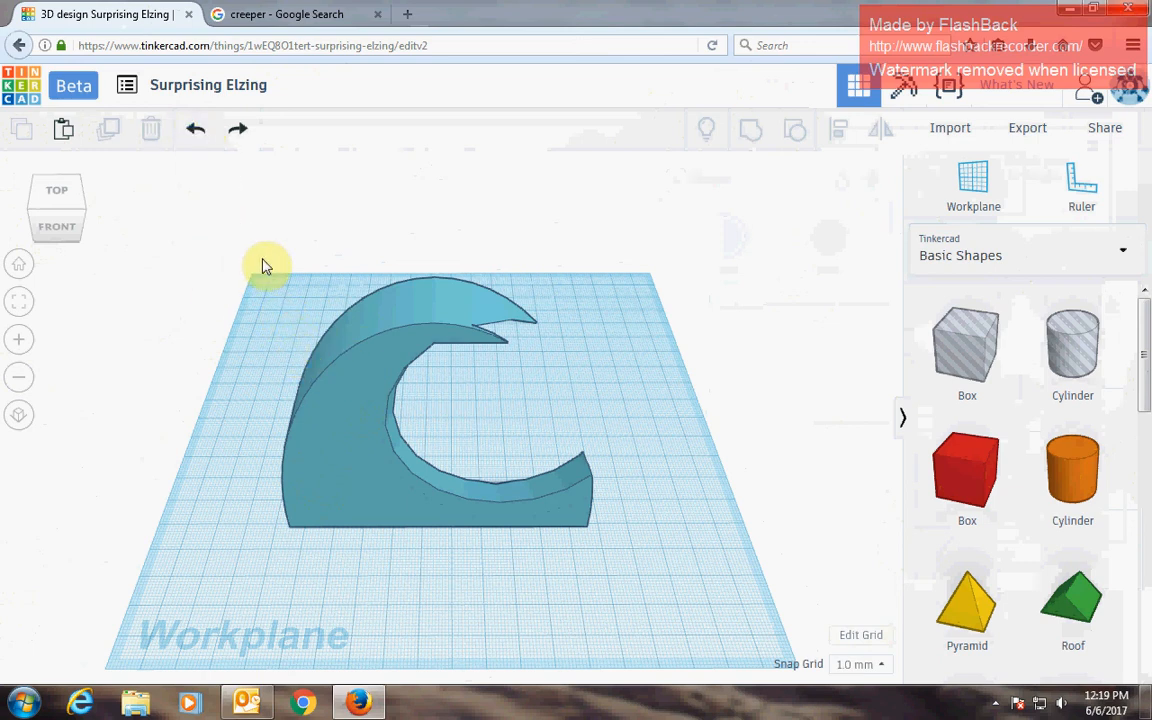
click(239, 138)
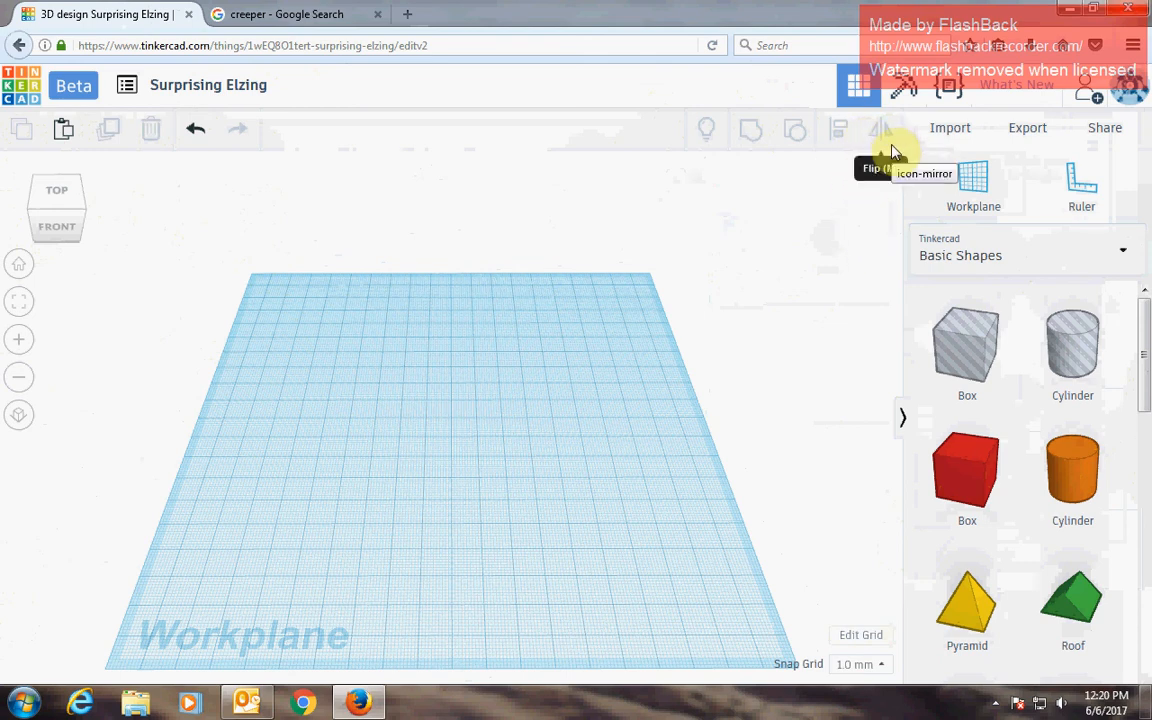
click(195, 130)
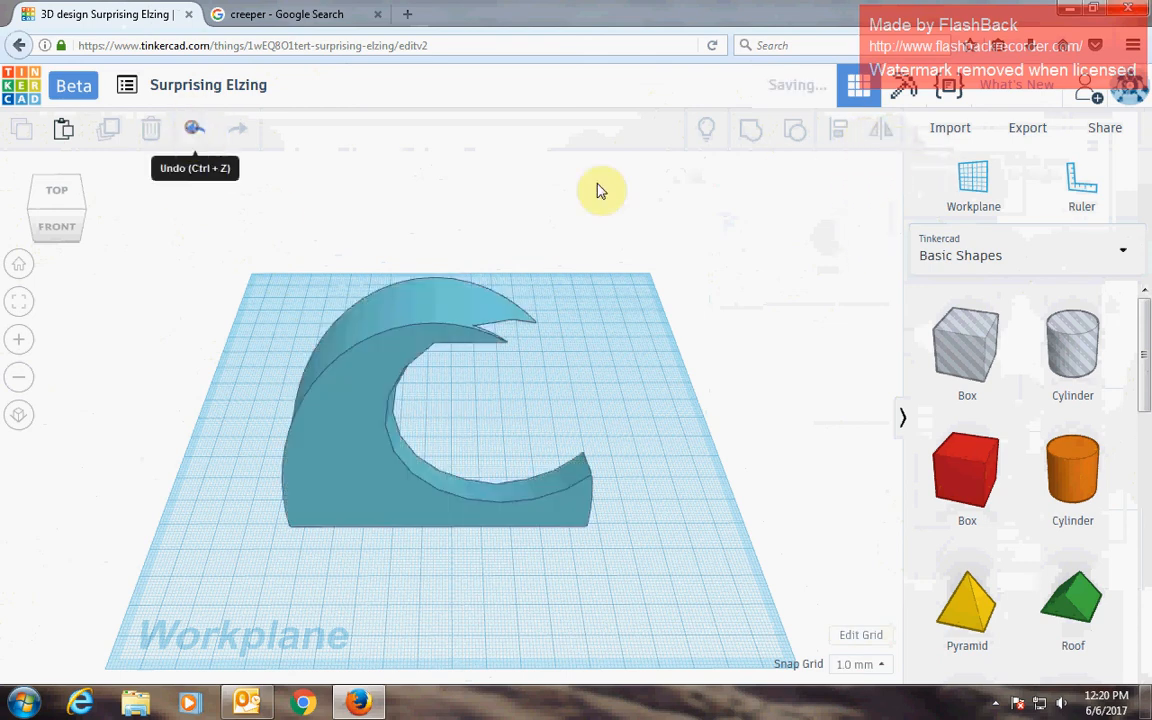
Select the wave shape and activate the Flip tool on it
click(879, 138)
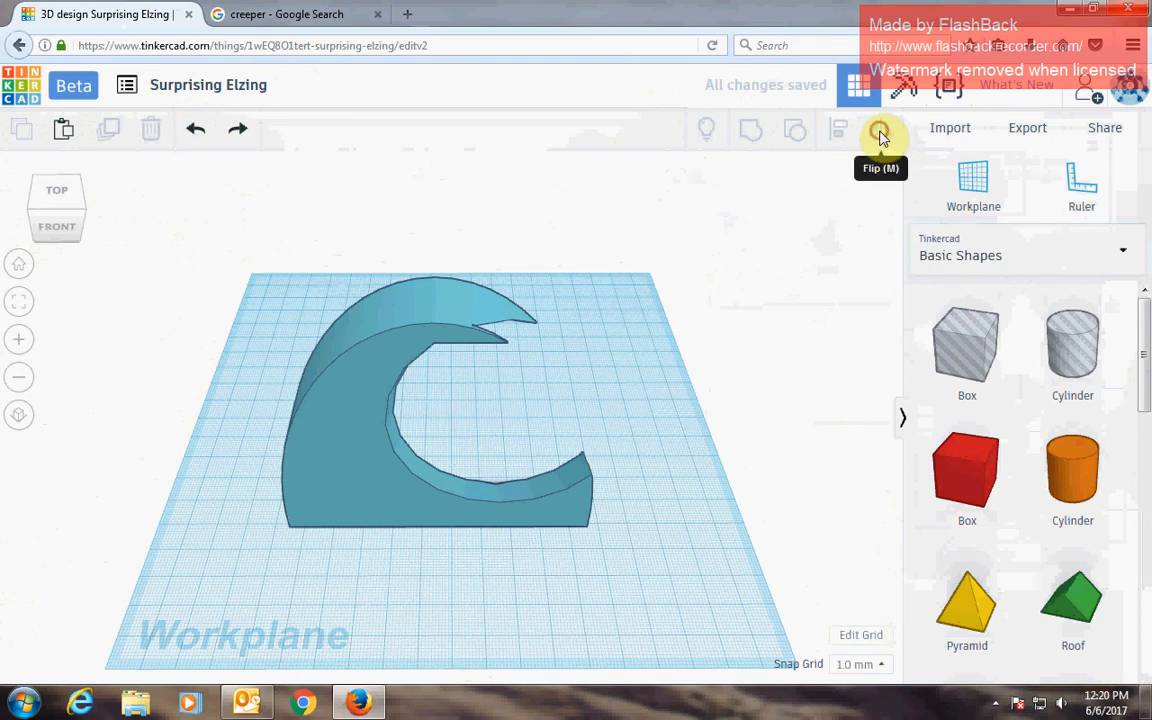
click(357, 427)
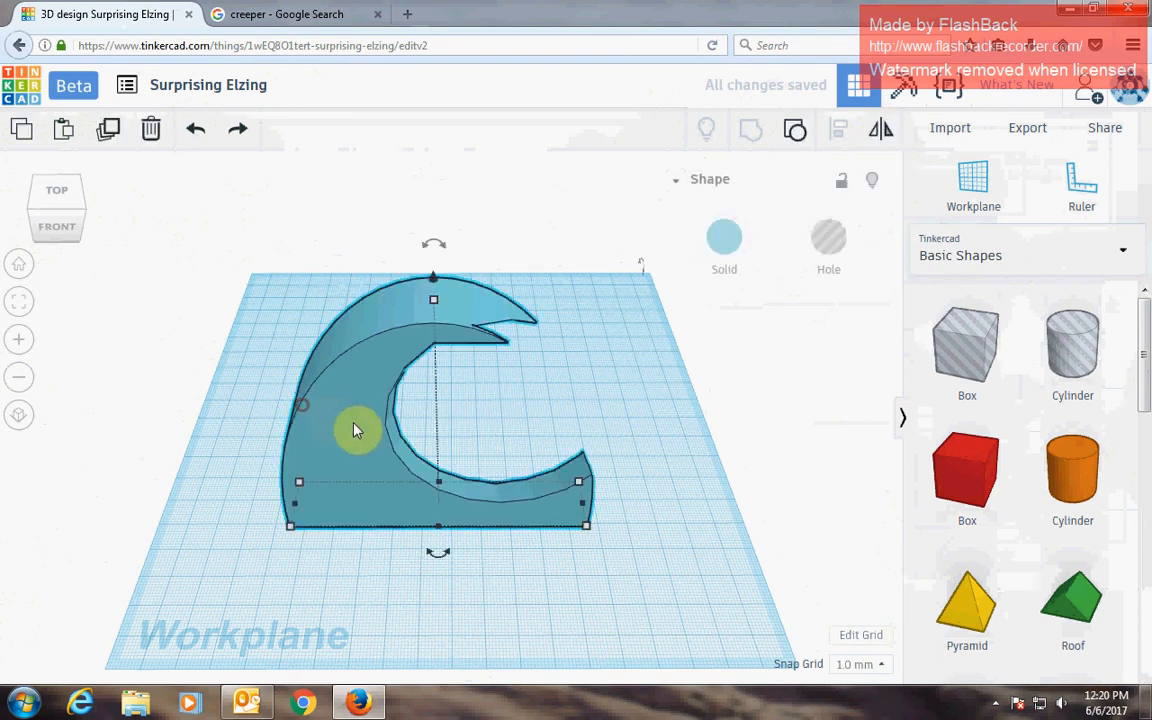
click(881, 130)
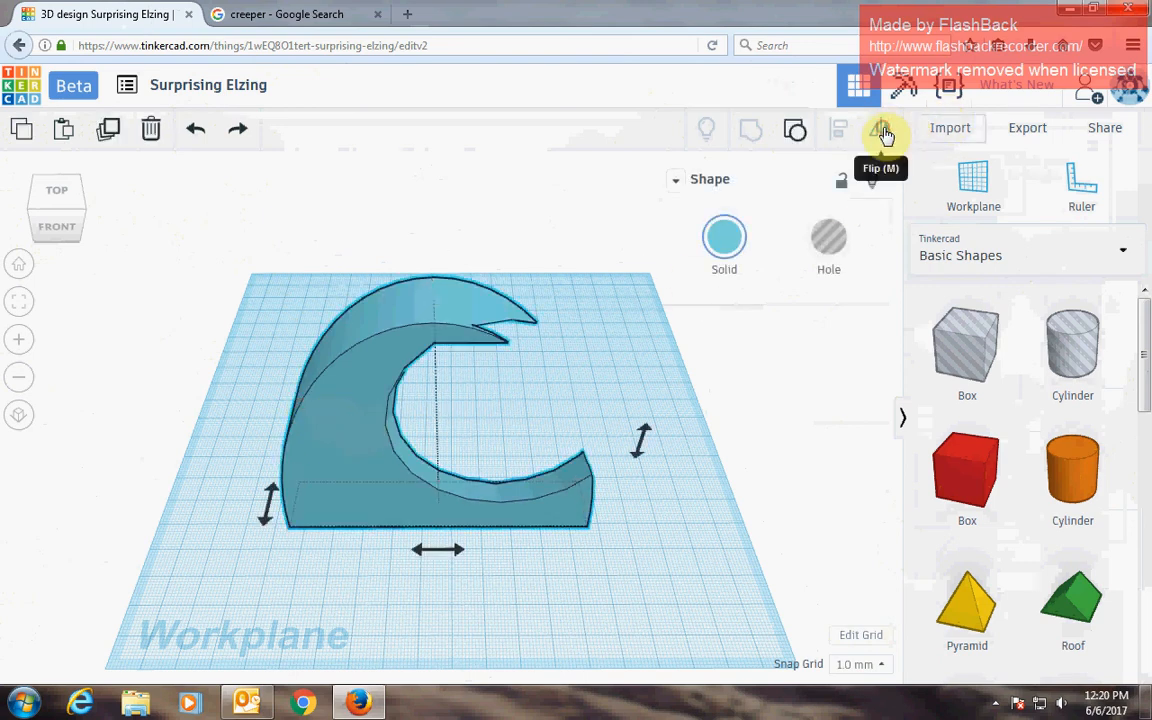